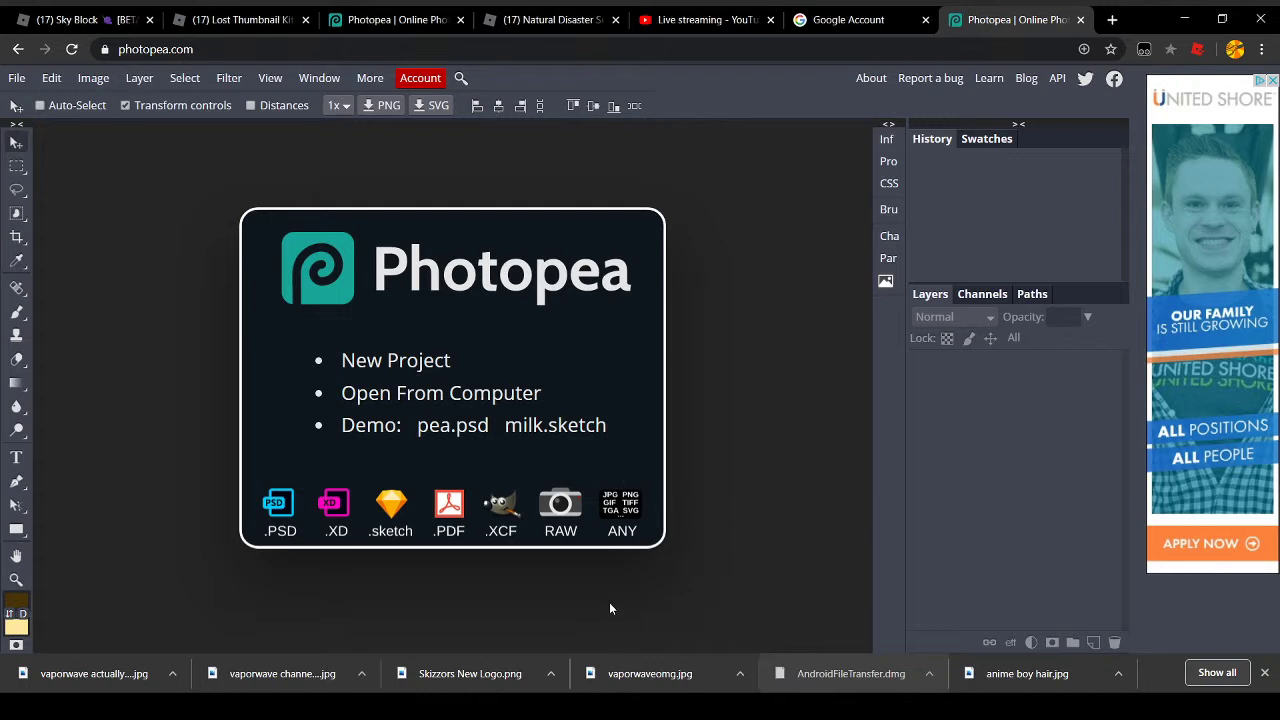
Set the foreground colour to black and the background colour to white
left_click(27, 596)
left_click_drag(234, 385, 67, 662)
left_click(422, 433)
left_click(16, 627)
left_click_drag(404, 200, 365, 128)
left_click_drag(110, 165, 17, 93)
left_click(414, 350)
left_click(400, 462)
Create a new project from the Youtube Cover preset, 2560 x 1440 px, with a white background
left_click(371, 358)
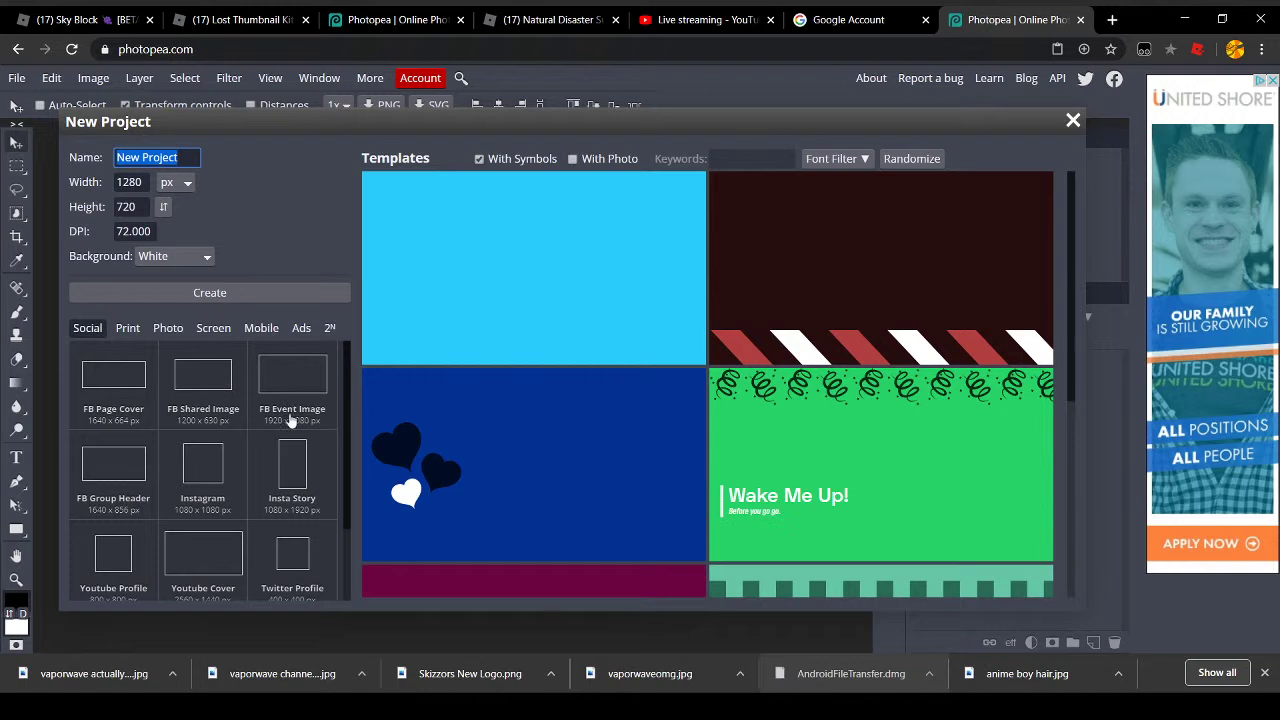
left_click(222, 550)
left_click(210, 292)
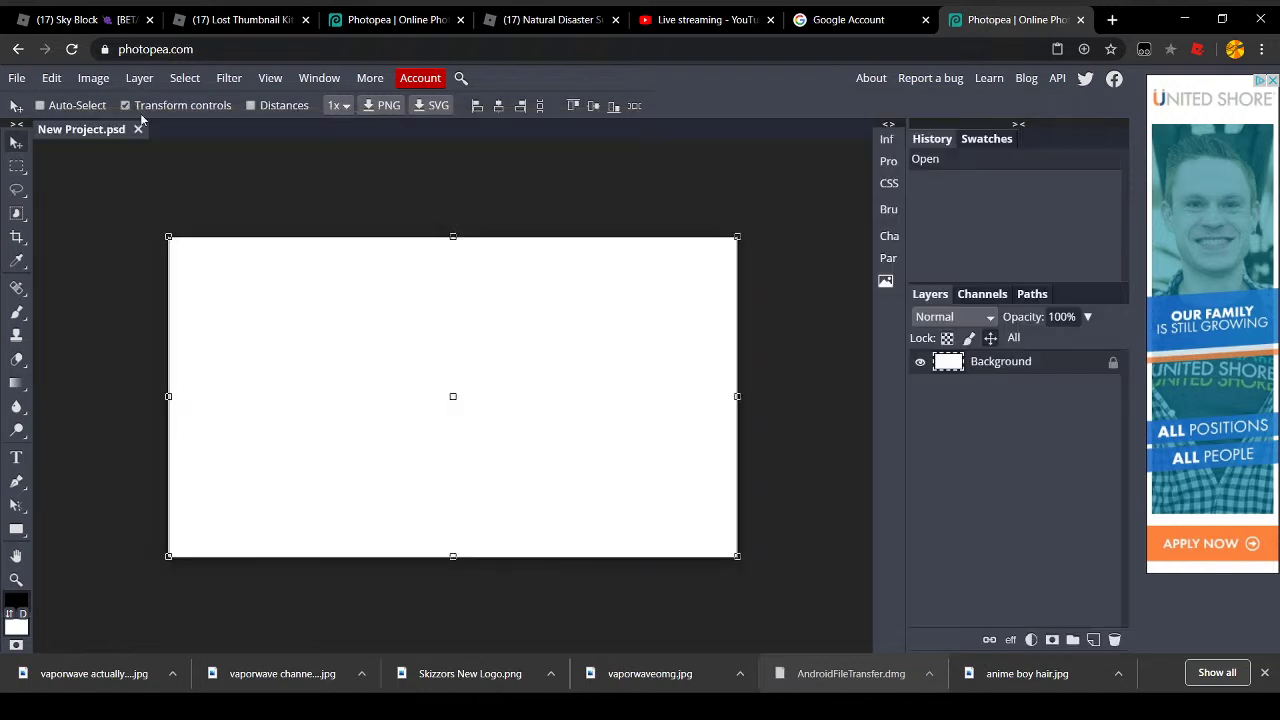
Add a new layer and draw on it a black outline of a wavy snake body and head with the Brush tool
left_click(139, 77)
mouse_move(170, 102)
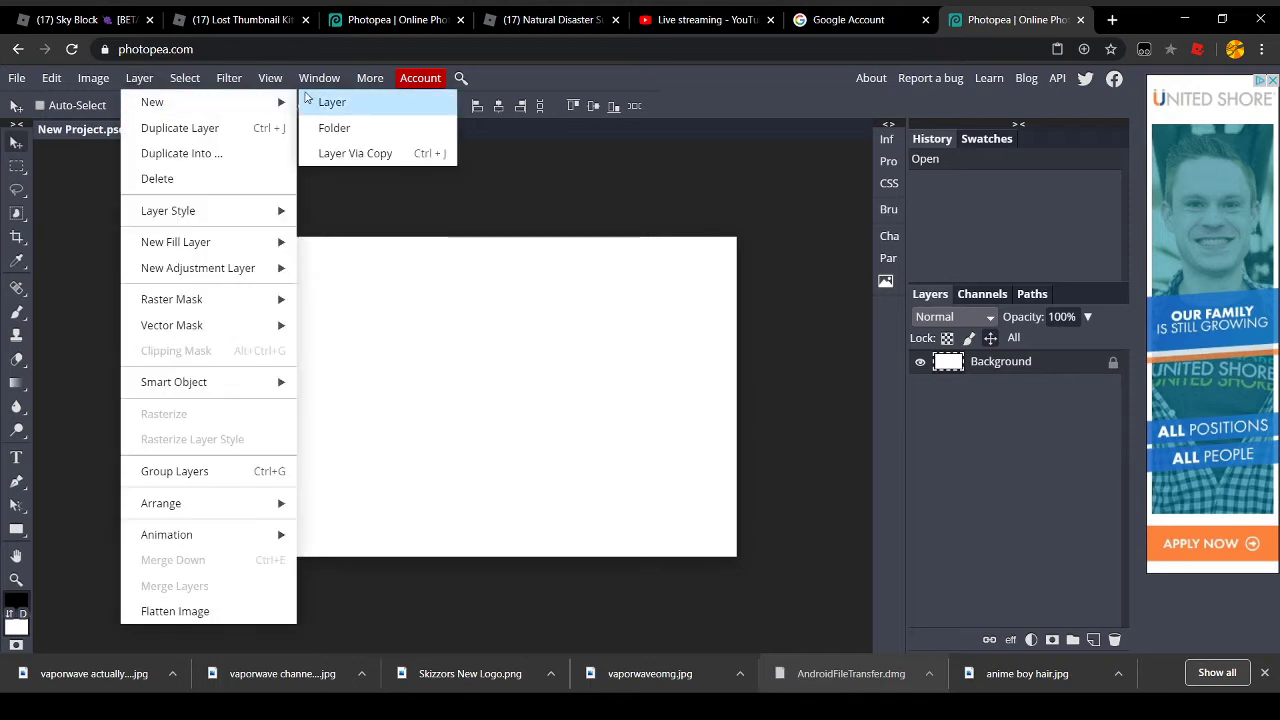
left_click(330, 102)
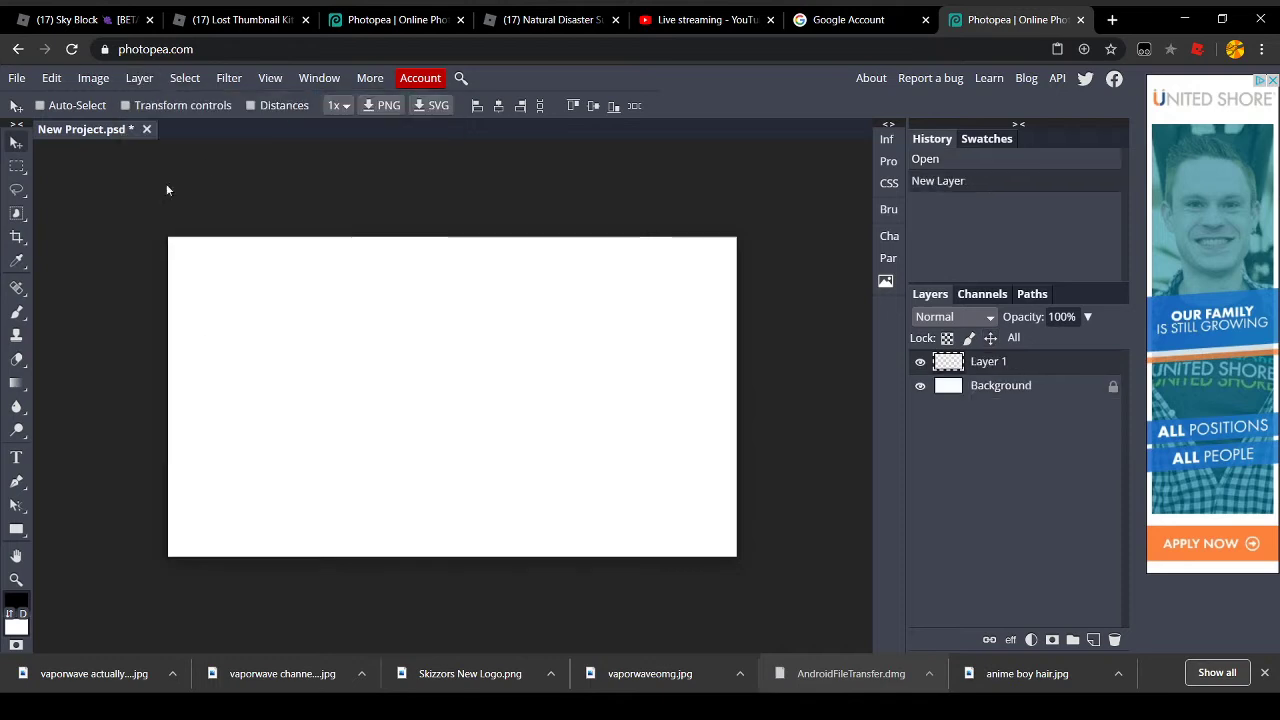
left_click(16, 312)
mouse_move(316, 304)
left_mouse_down()
mouse_move(380, 369)
mouse_move(545, 361)
mouse_move(616, 399)
mouse_move(657, 449)
mouse_move(633, 485)
mouse_move(598, 453)
mouse_move(634, 426)
left_mouse_up()
mouse_move(541, 437)
left_mouse_down()
mouse_move(452, 455)
mouse_move(376, 435)
mouse_move(320, 390)
mouse_move(284, 335)
mouse_move(288, 298)
mouse_move(318, 311)
left_mouse_up()
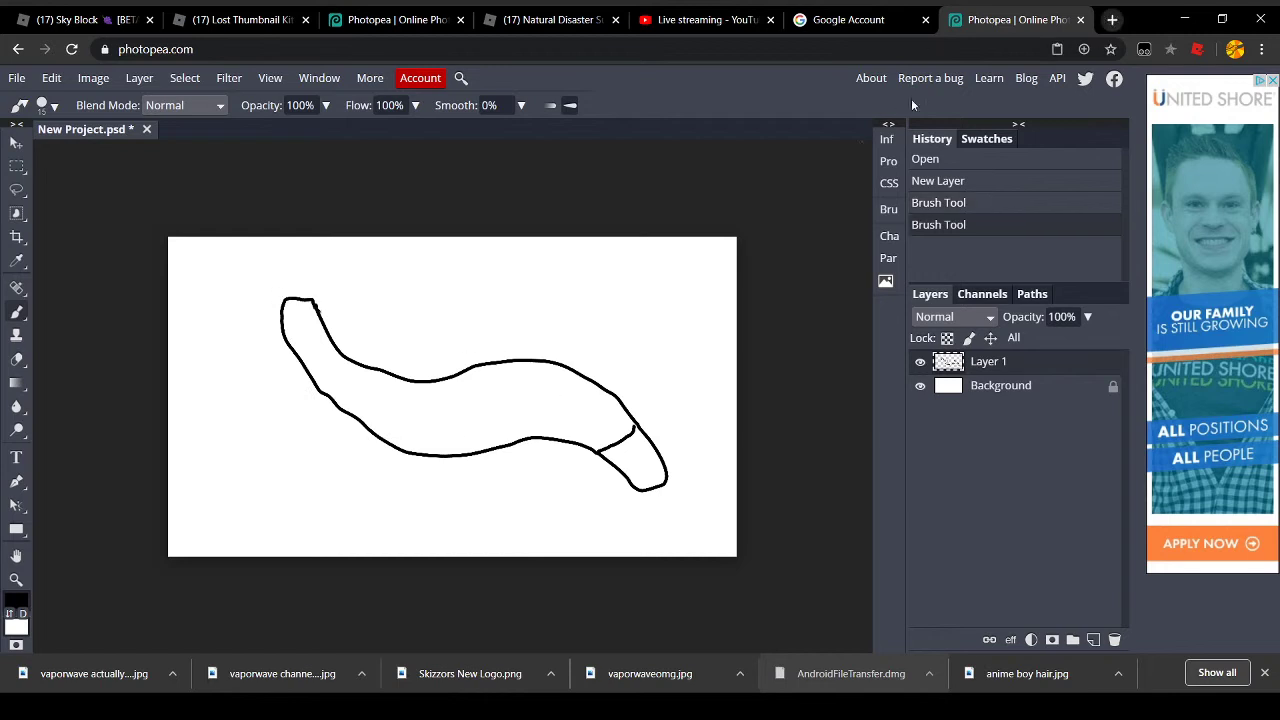
Search Google Images for "snake" in a new browser tab
left_click(1118, 24)
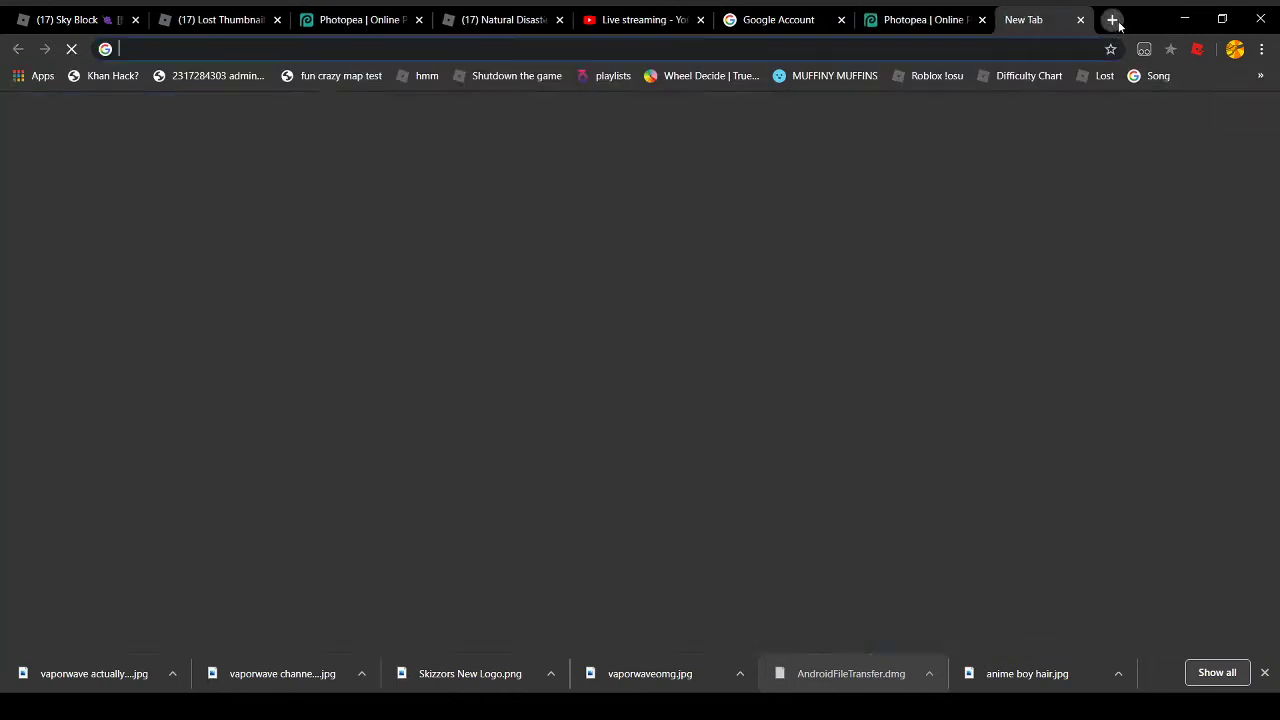
type("snake")
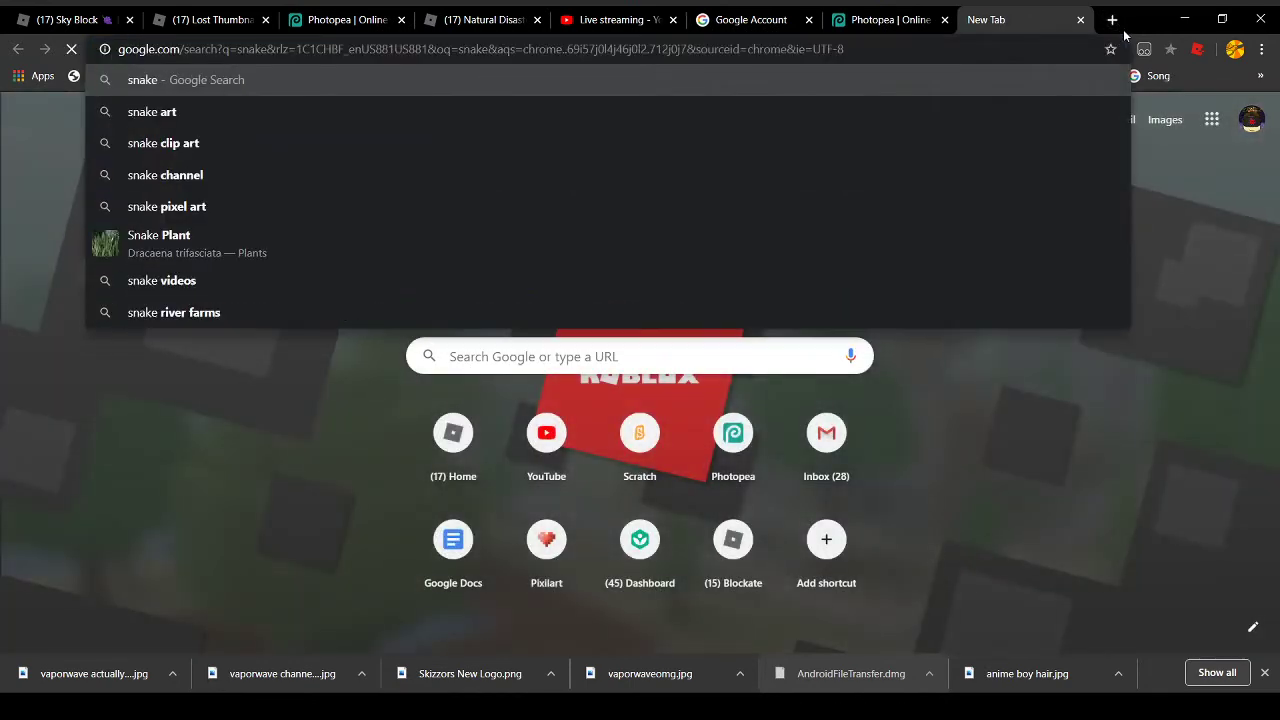
key("Return")
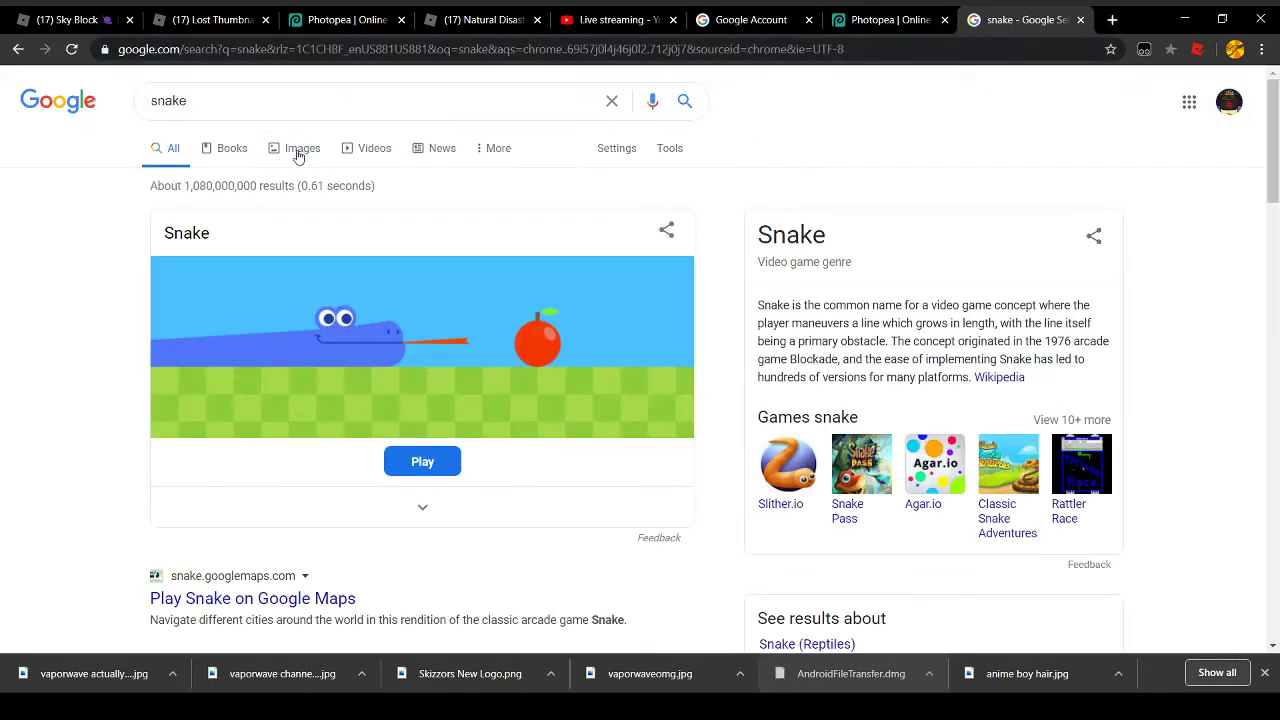
left_click(298, 150)
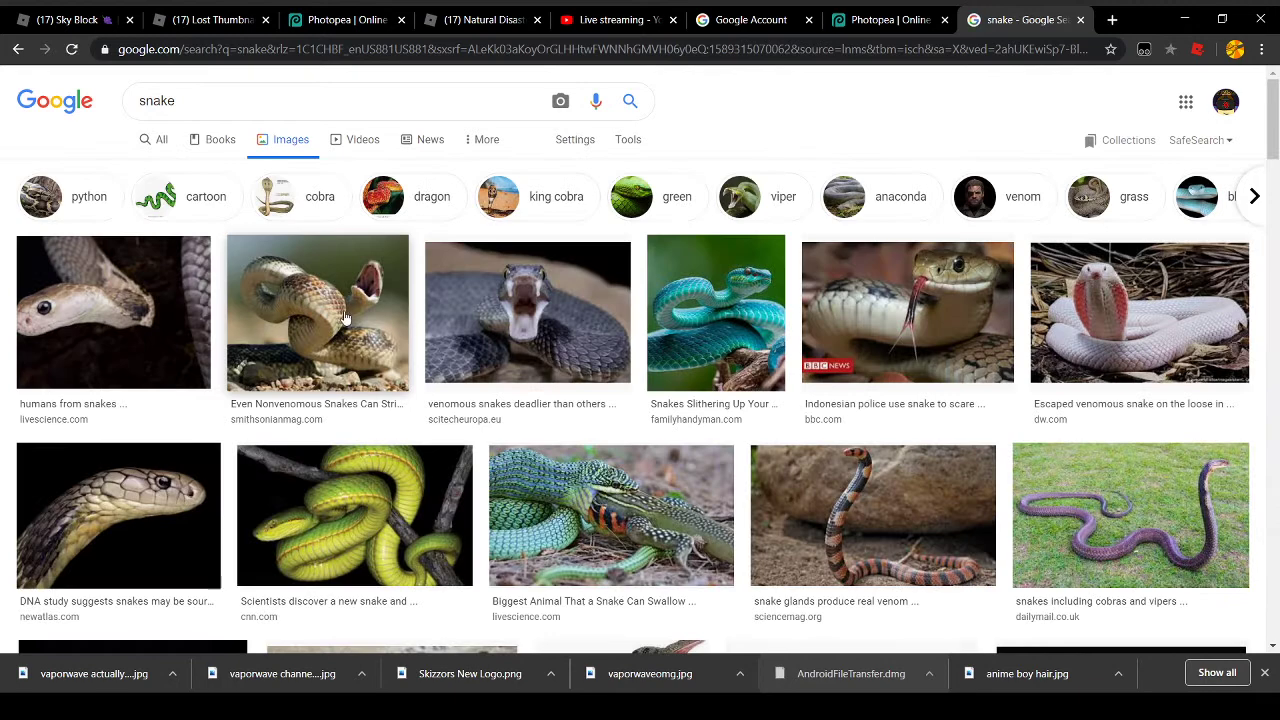
Refine the image search to "snake birds eye view"
scroll(900, 495, "down", 2)
scroll(697, 495, "up", 3)
left_click(391, 104)
type("br")
key("BackSpace")
type("irds eye ")
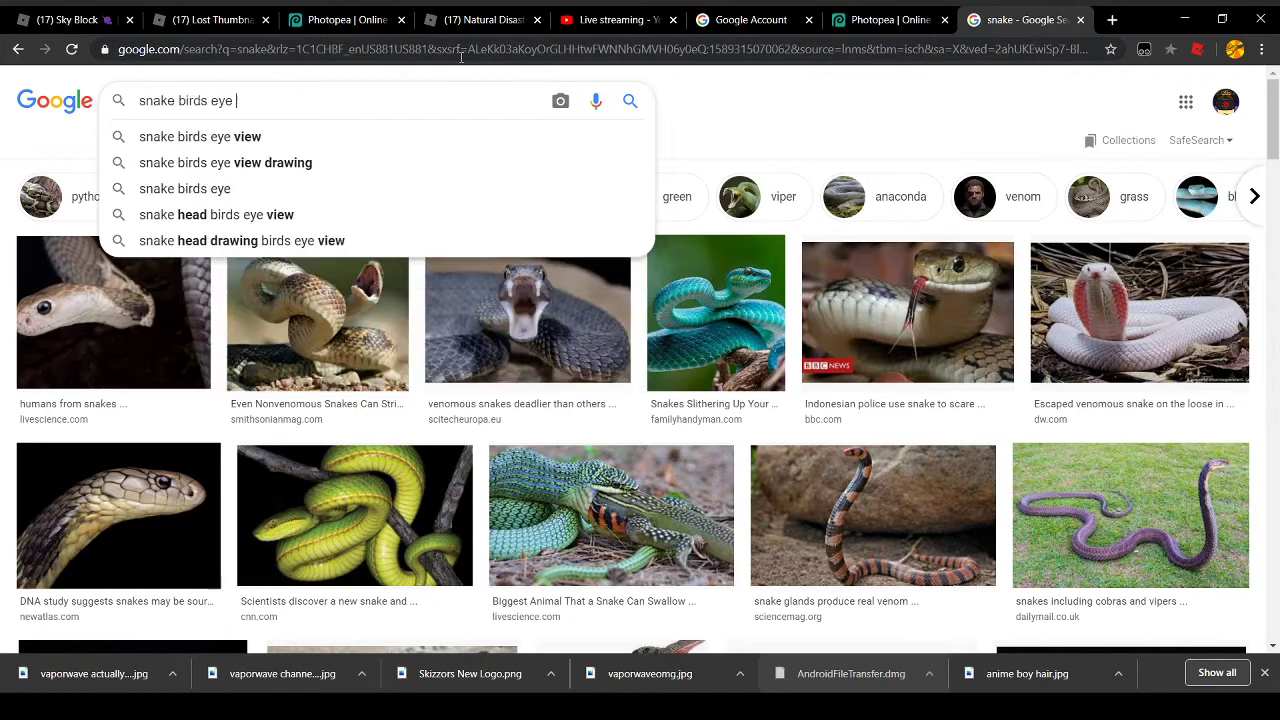
type("view")
key("Return")
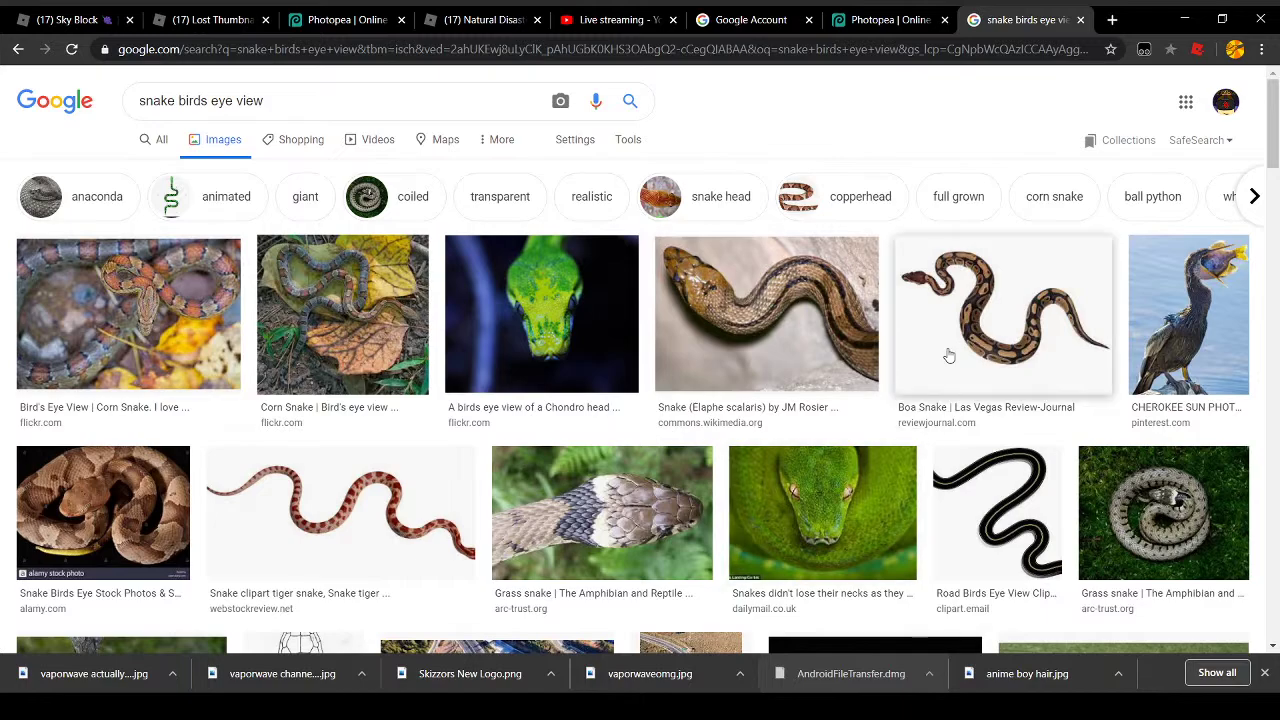
Look through the bird's-eye snake images for a suitable top-down snake, narrowing the results to anaconda
scroll(435, 408, "down", 5)
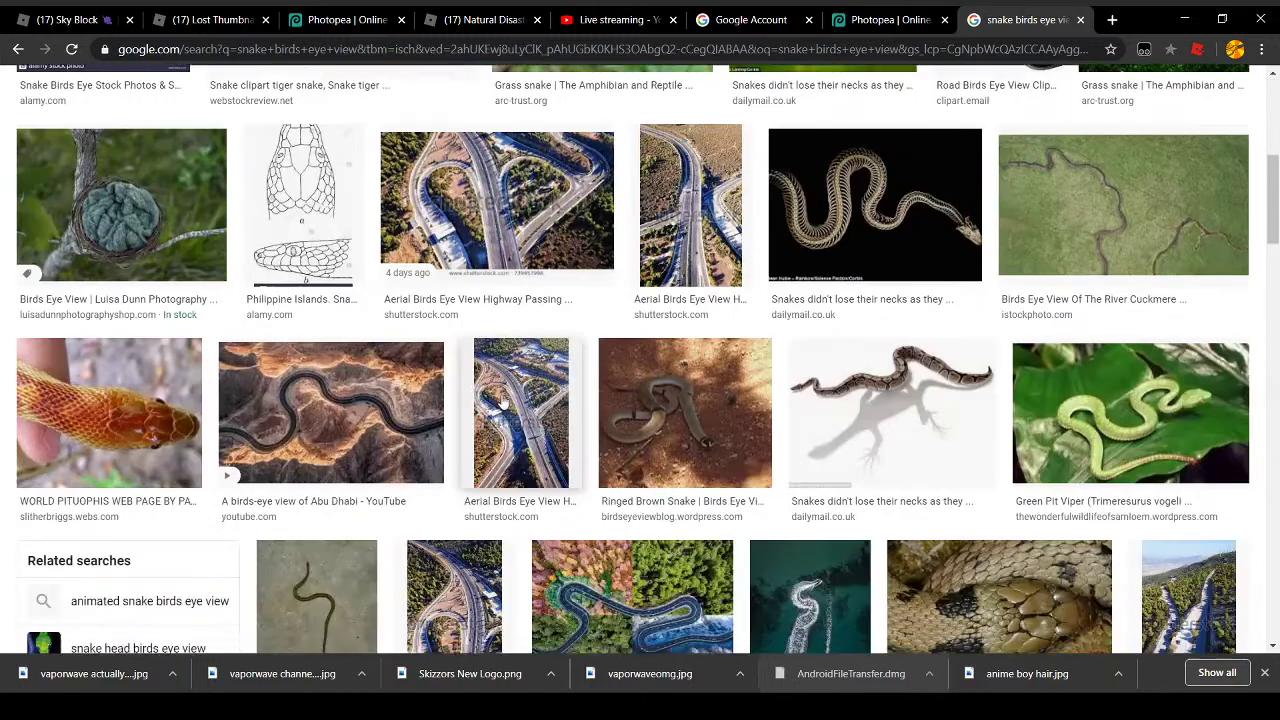
scroll(504, 402, "down", 3)
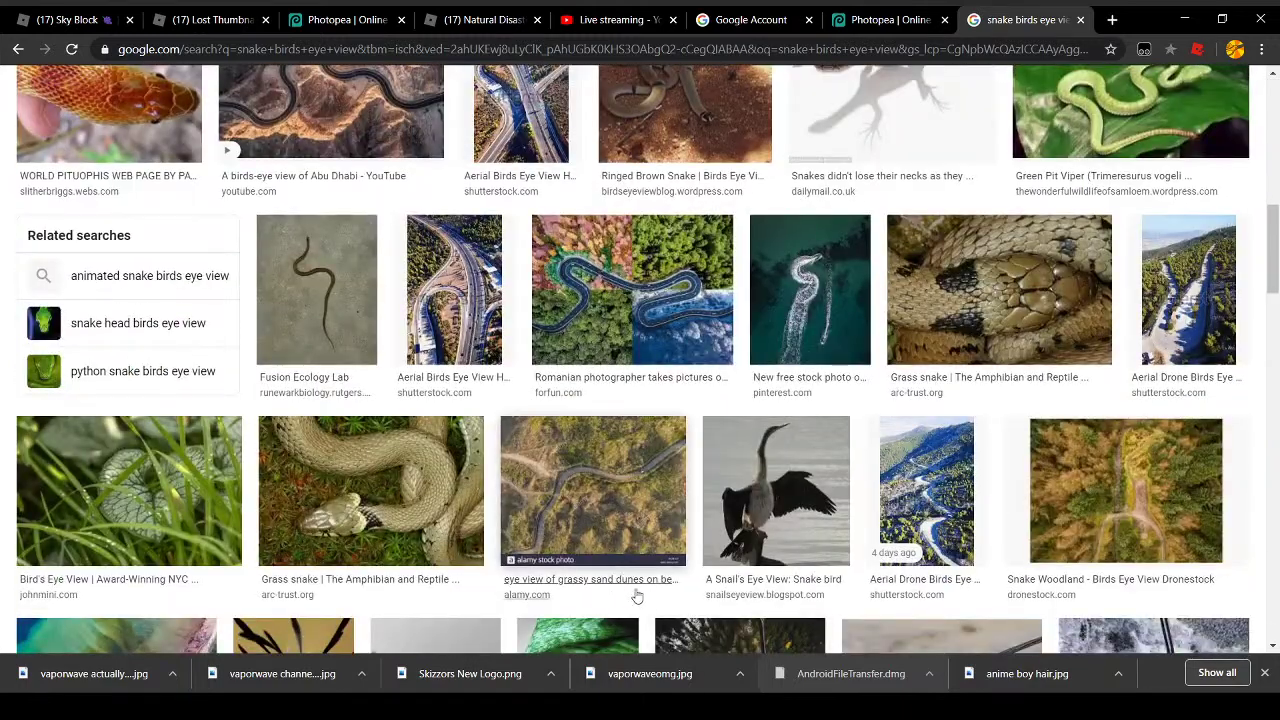
scroll(645, 593, "up", 10)
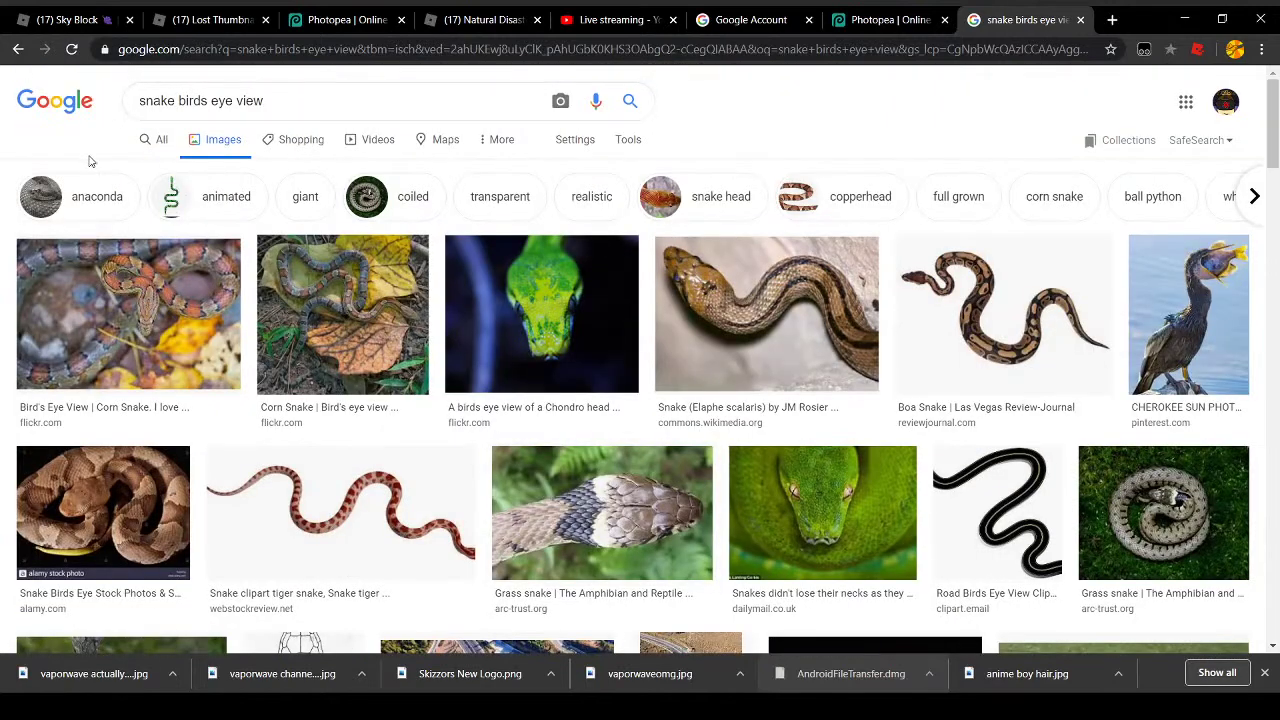
left_click(105, 186)
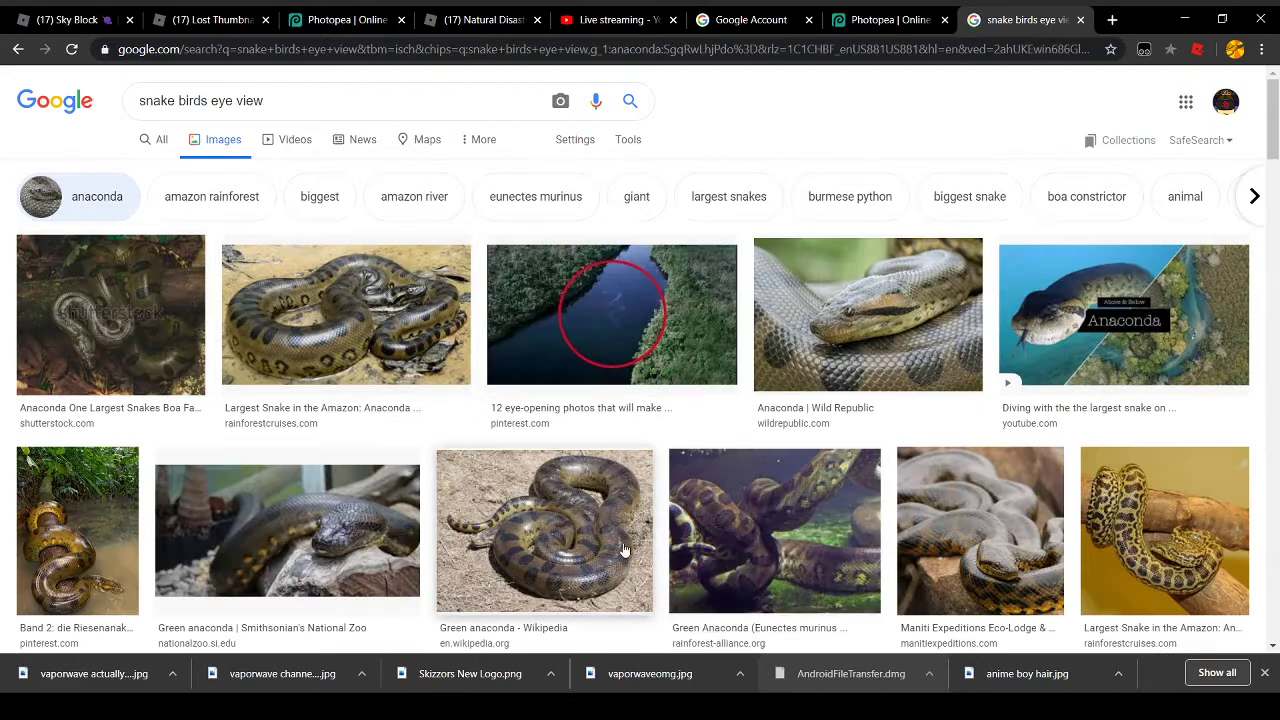
scroll(600, 449, "down", 12)
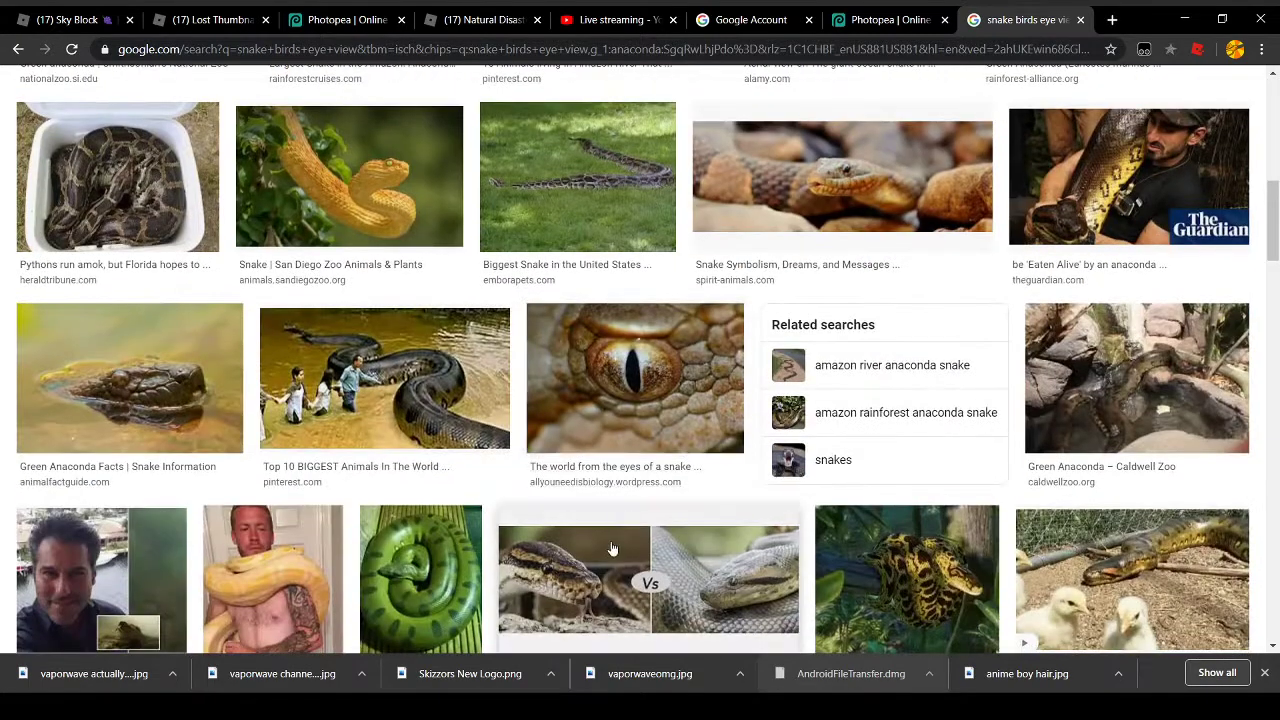
scroll(525, 530, "down", 3)
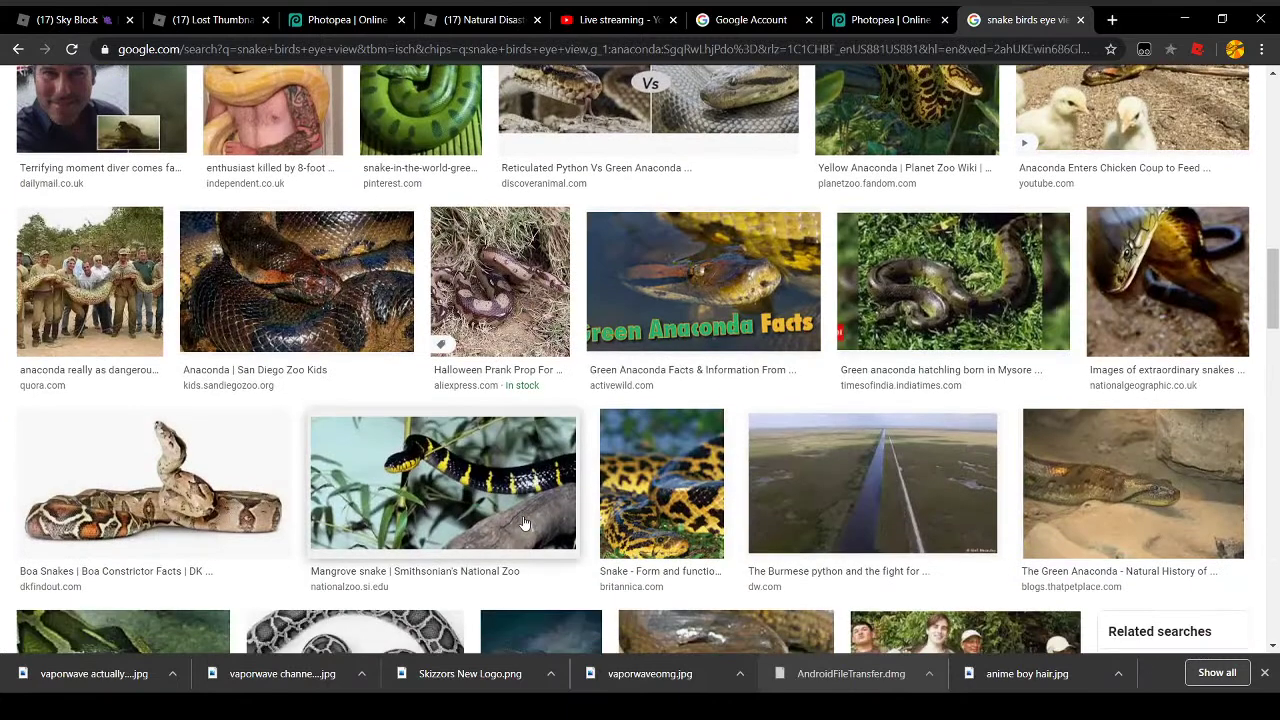
scroll(521, 521, "down", 2)
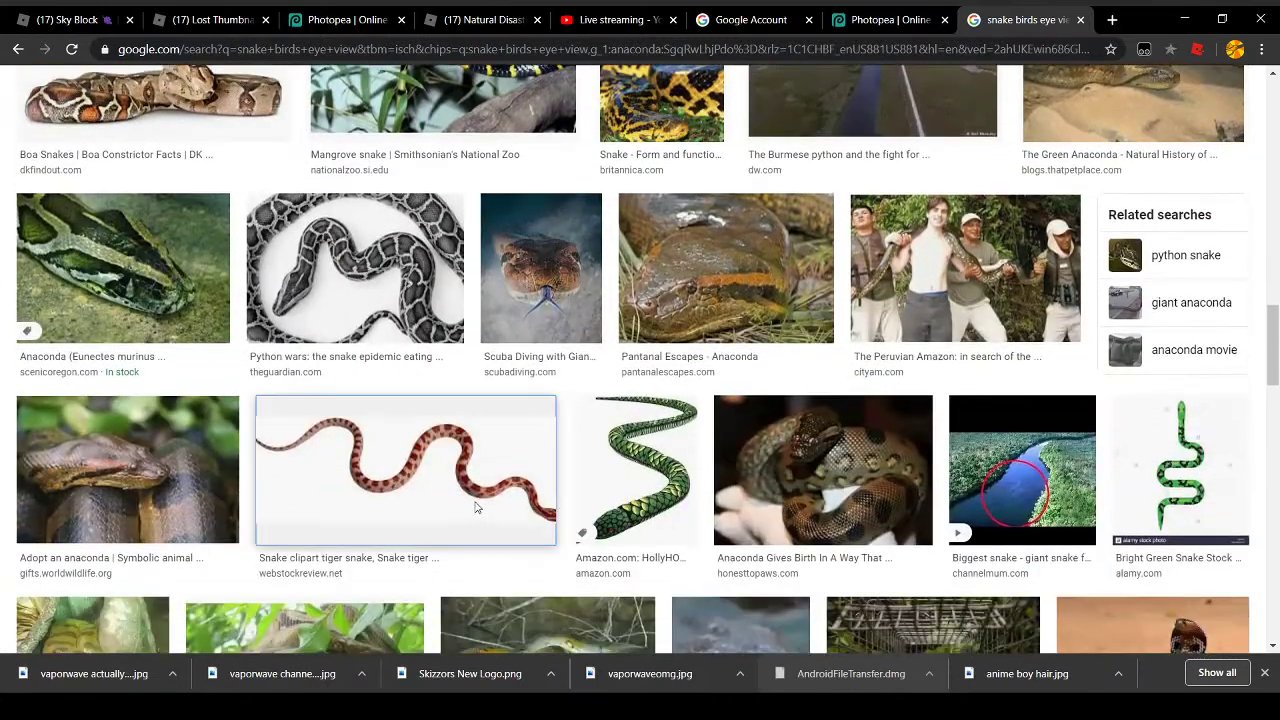
Examine previews and related images of snakes on white backgrounds, and remove the anaconda filter
left_click(477, 508)
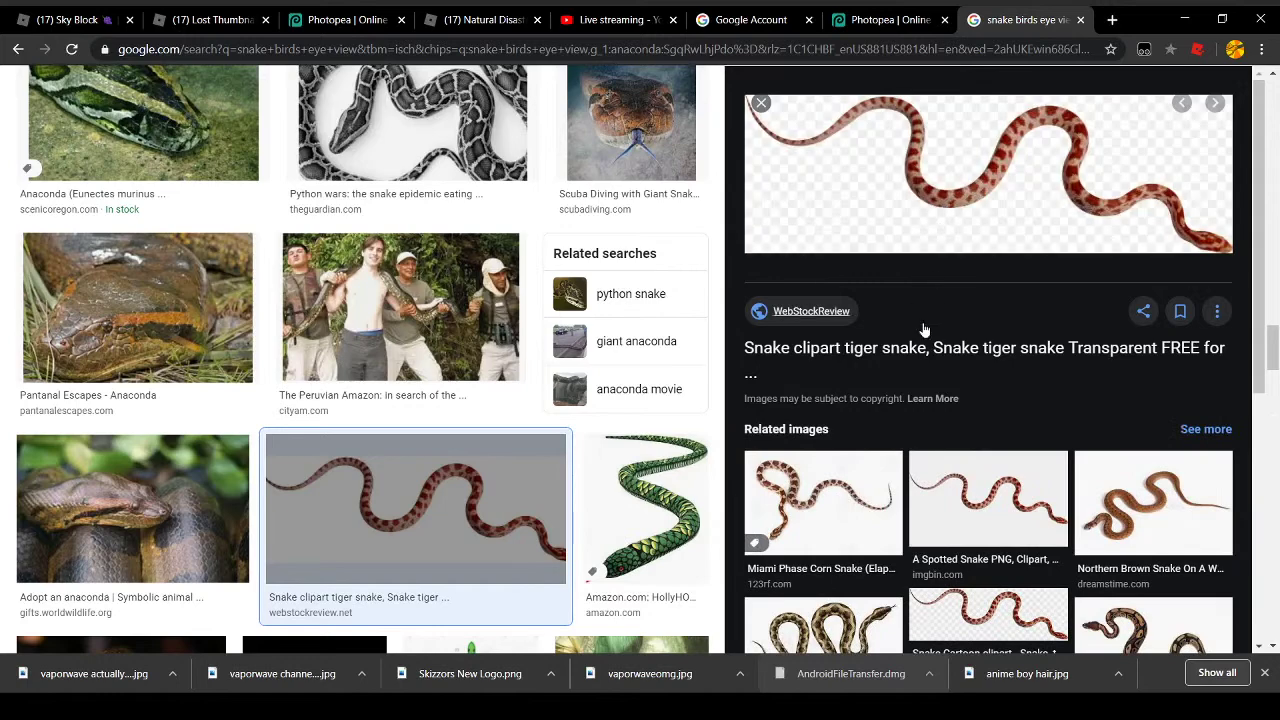
scroll(857, 495, "down", 2)
left_click(857, 495)
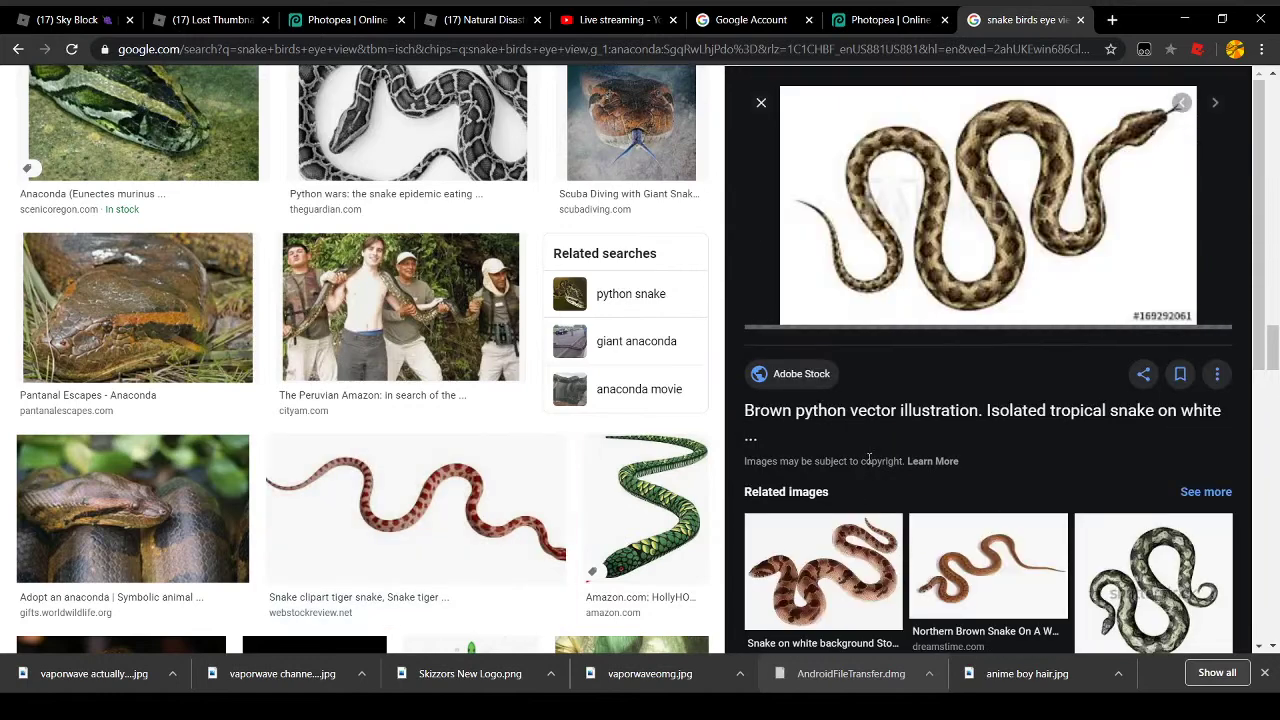
scroll(936, 300, "down", 1)
left_click(867, 404)
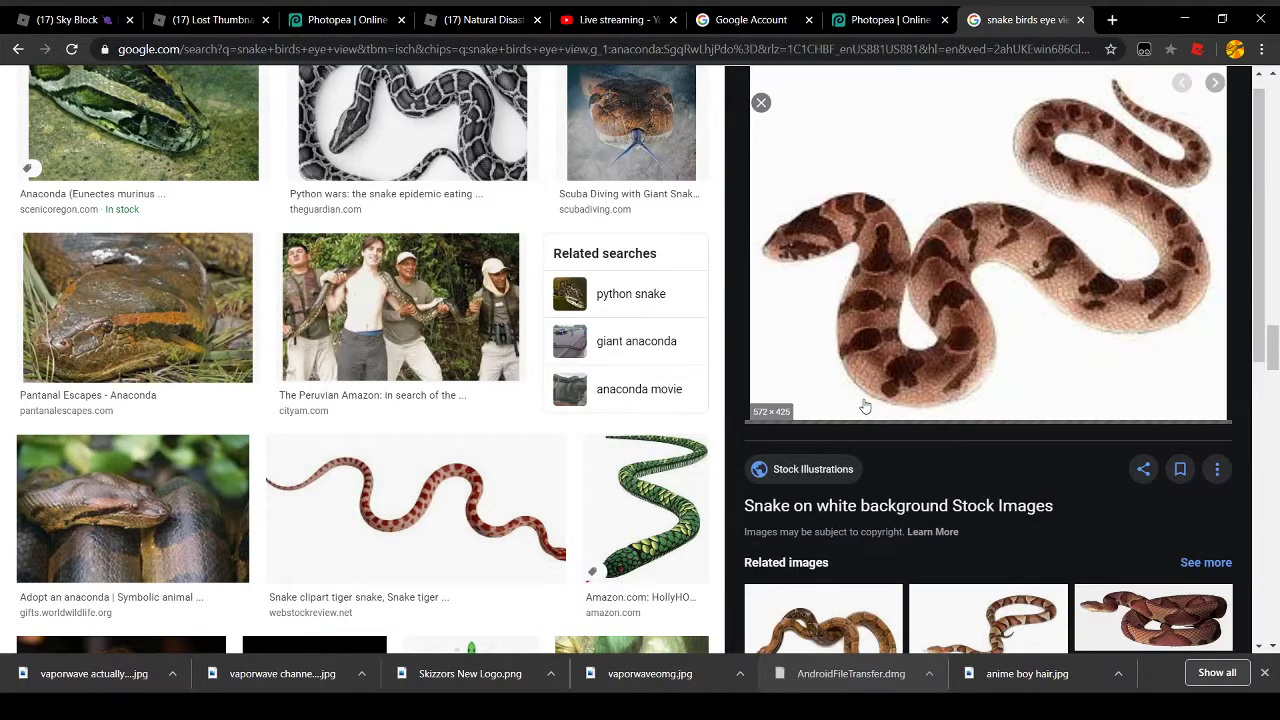
scroll(922, 428, "down", 2)
scroll(509, 354, "down", 10)
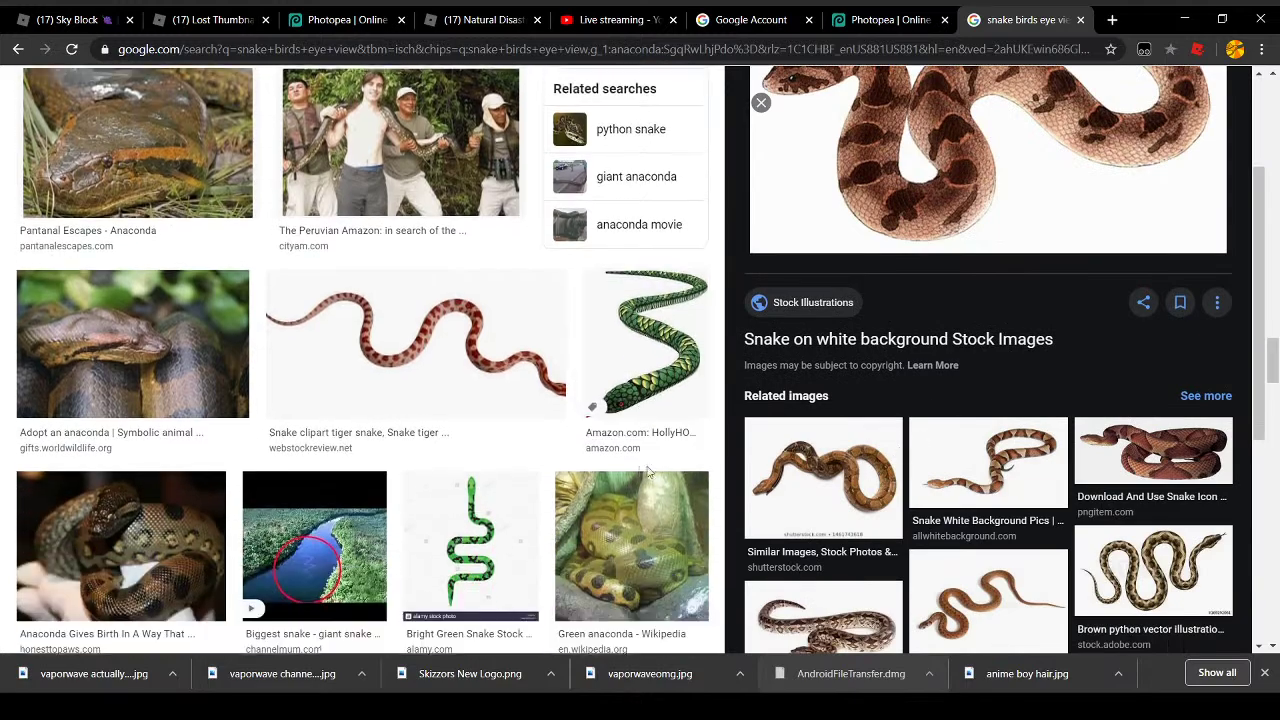
scroll(509, 354, "down", 10)
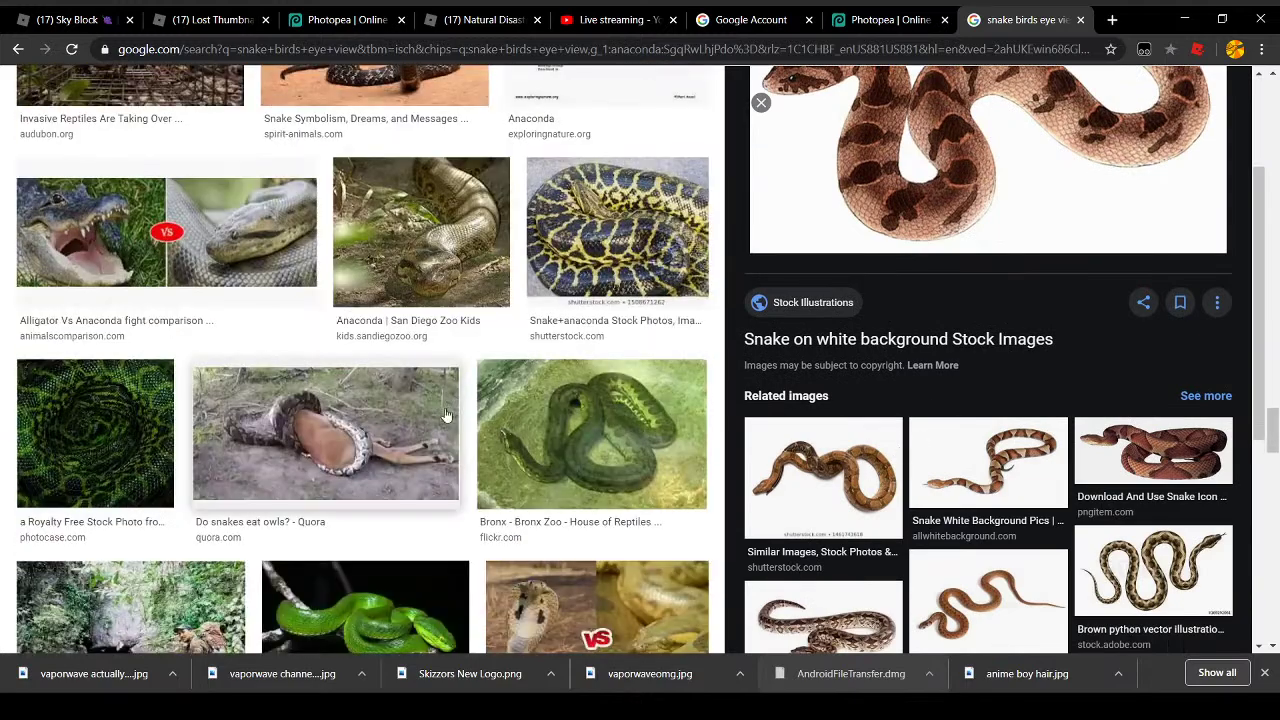
scroll(257, 282, "up", 15)
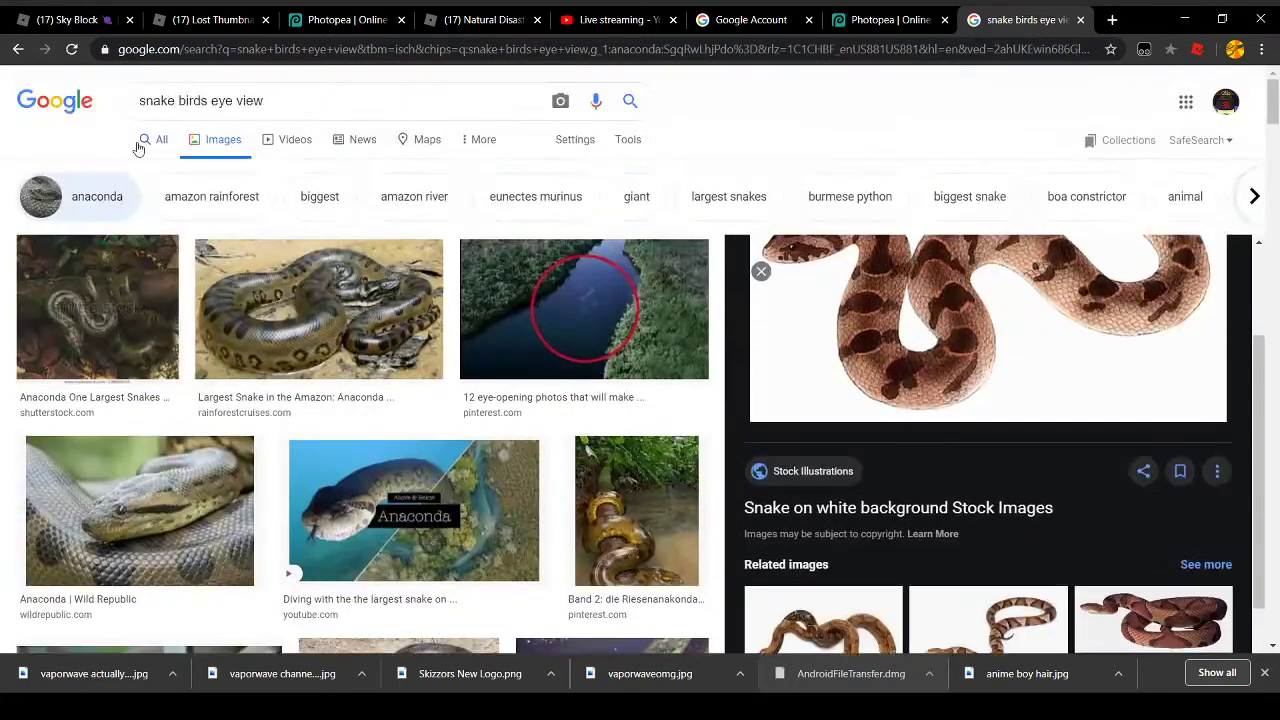
left_click(103, 190)
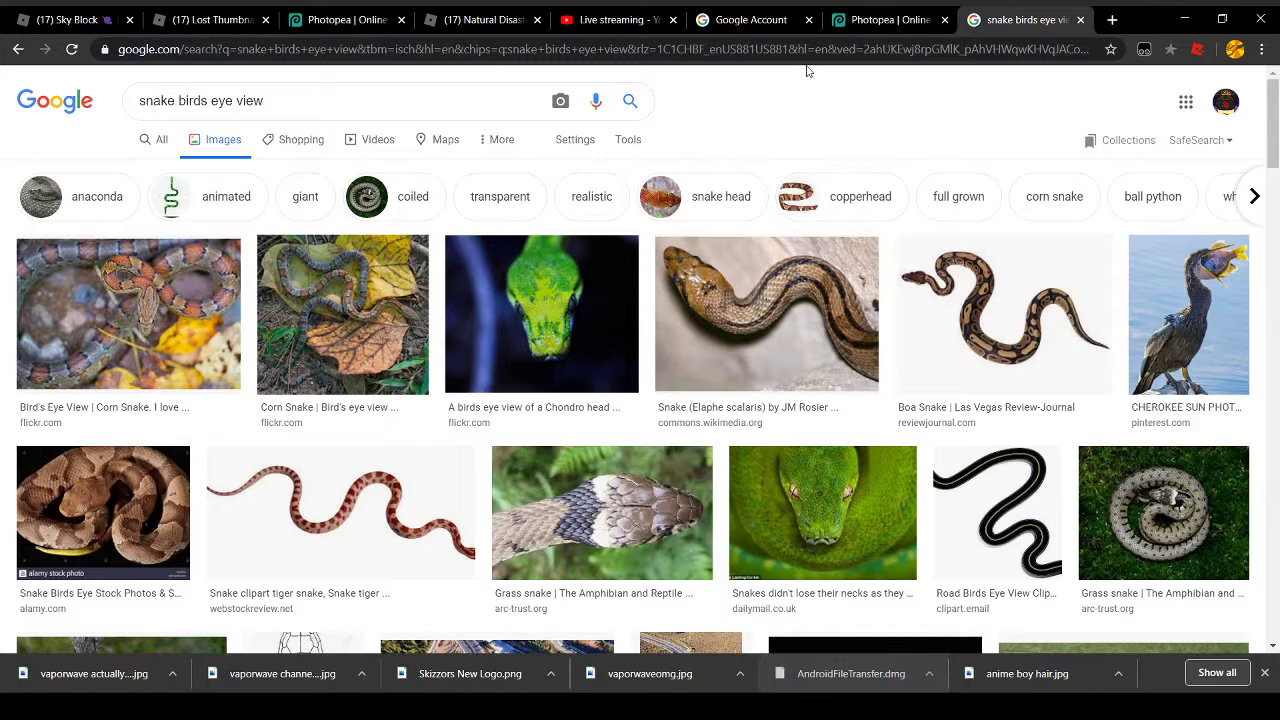
Open the Boa Snake picture from the Las Vegas Review-Journal in the search results and save it as "snake image"
left_click_drag(620, 19, 875, 15)
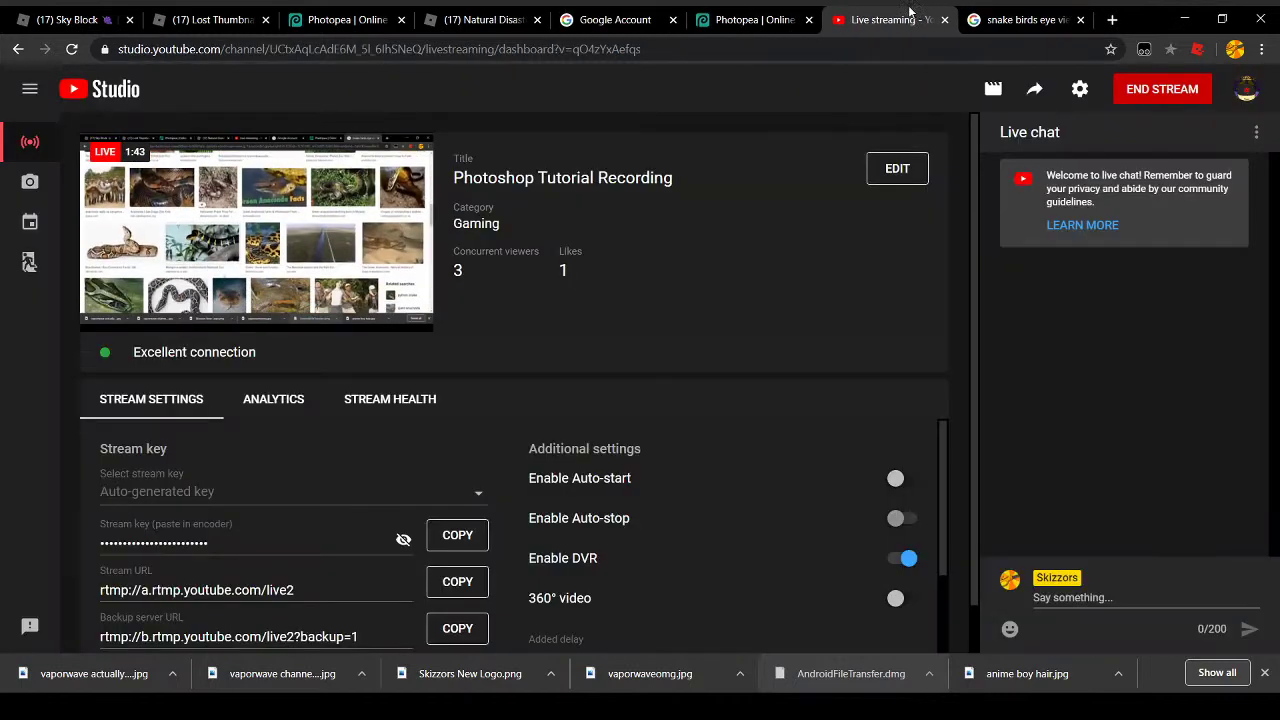
left_click(1020, 19)
scroll(740, 430, "down", 2)
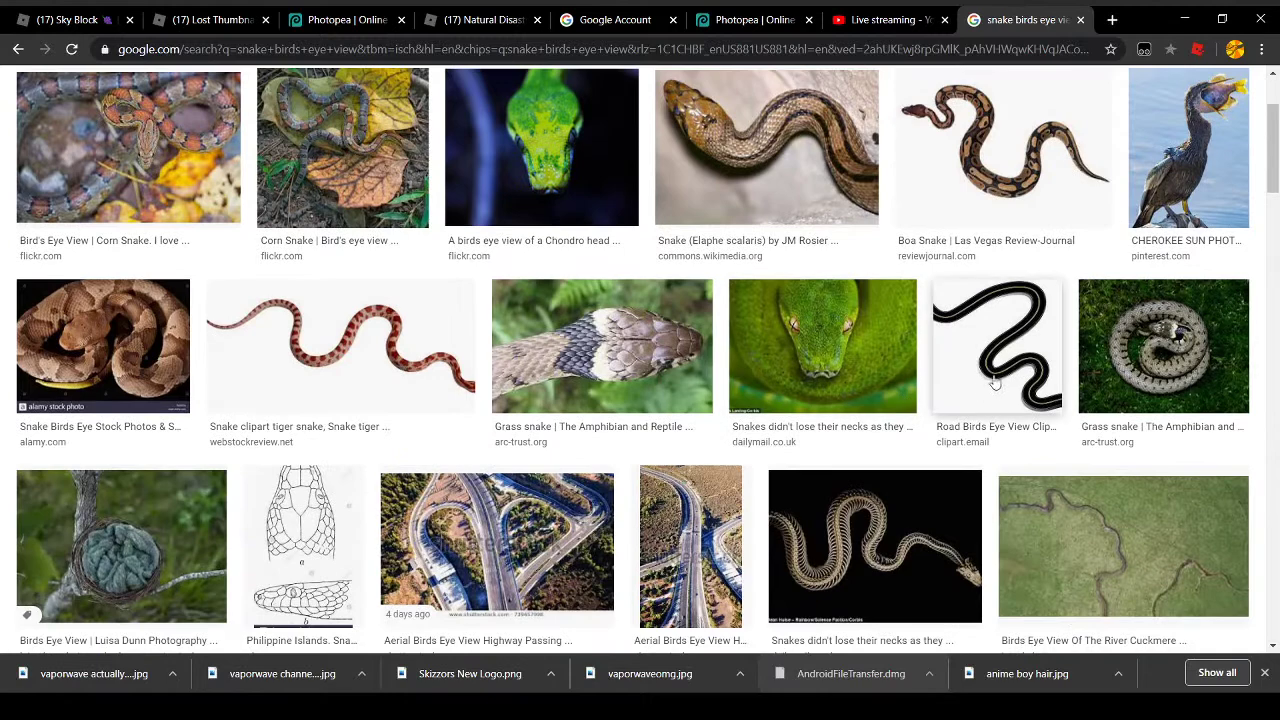
left_click(993, 214)
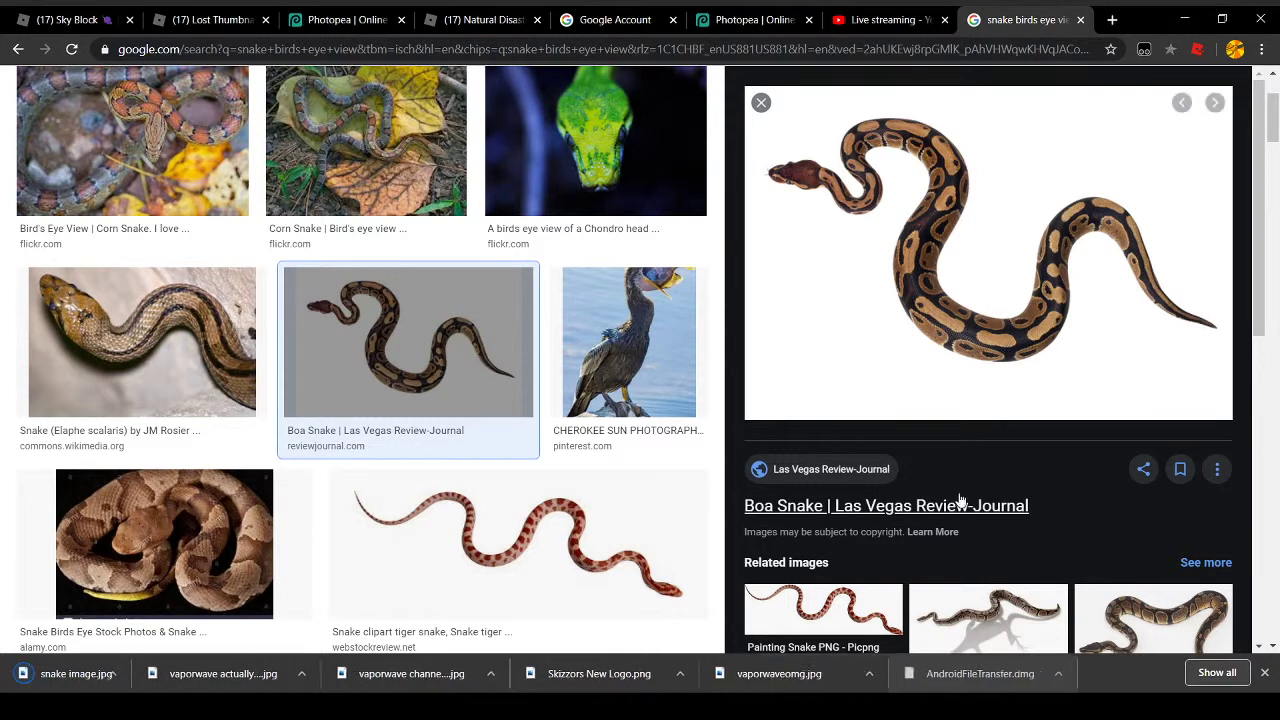
Switch to Photopea and place the "snake image" file into the New Project document as its own layer
left_click(765, 19)
left_click(17, 78)
left_click(62, 168)
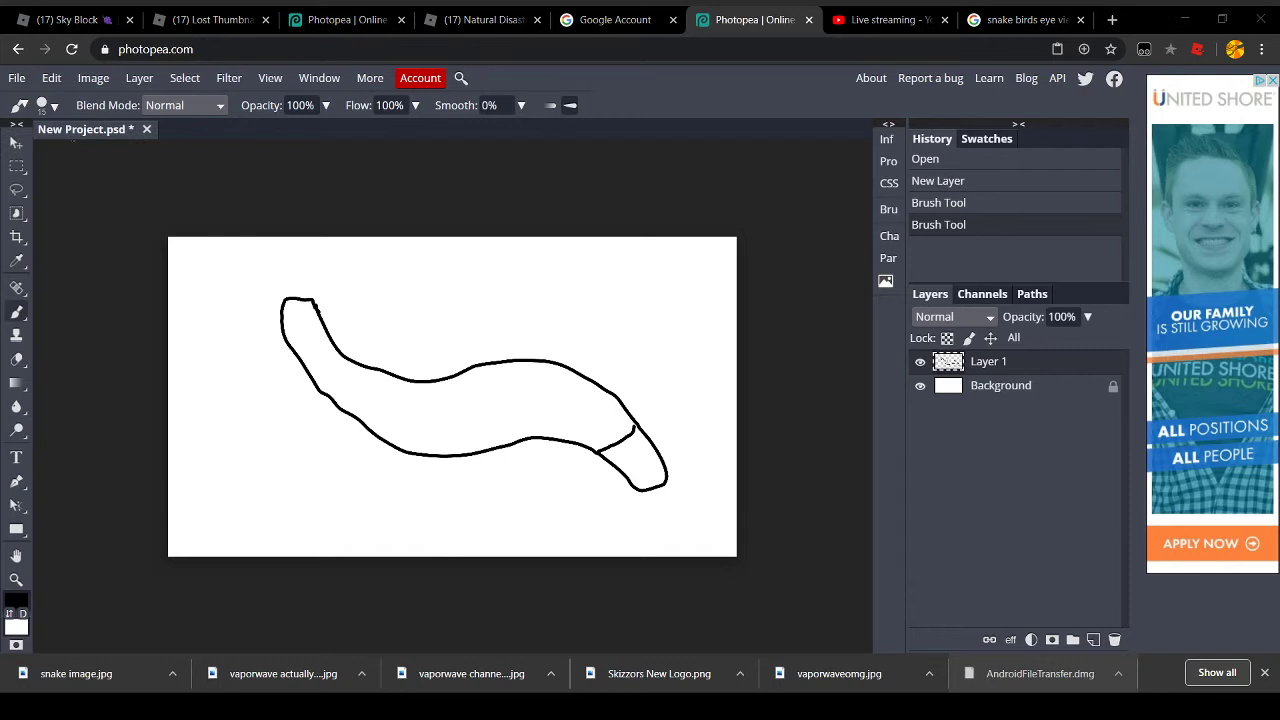
left_click_drag(246, 314, 520, 491)
key("b")
key("ctrl+z")
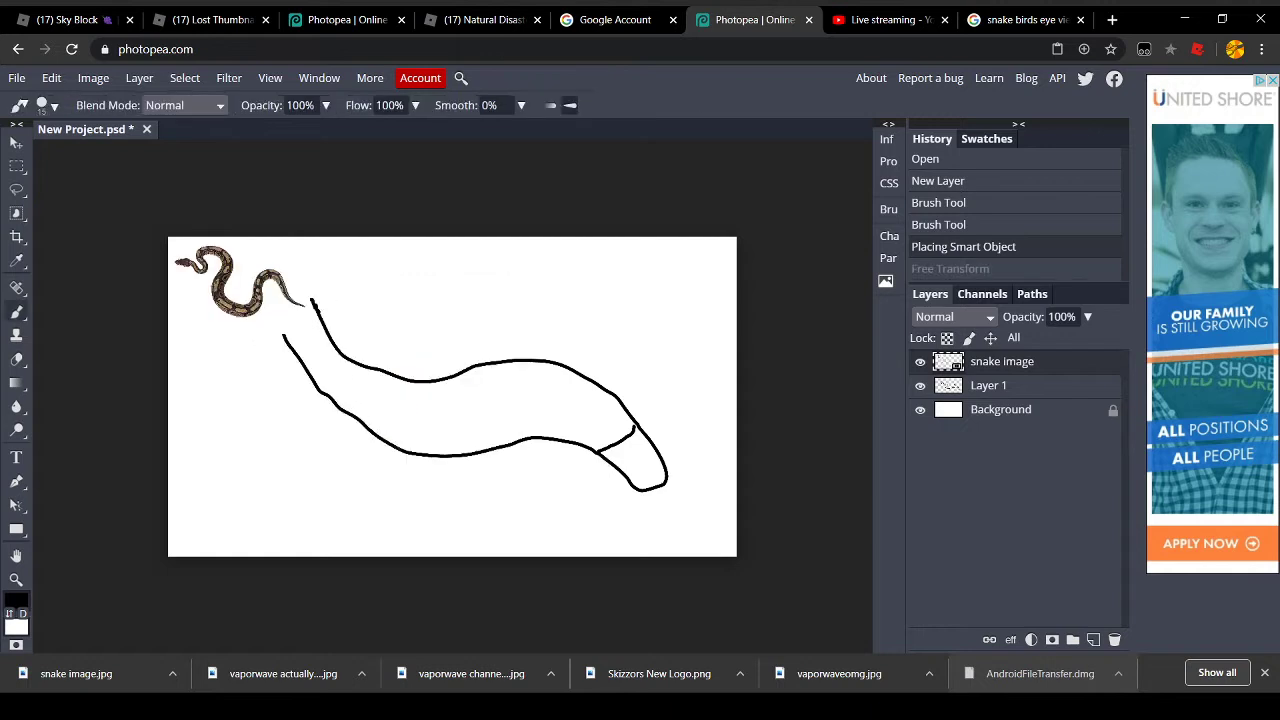
Activate the Move tool with transform controls shown for the snake image layer
left_click(16, 142)
left_click(125, 105)
left_click_drag(309, 331, 510, 491)
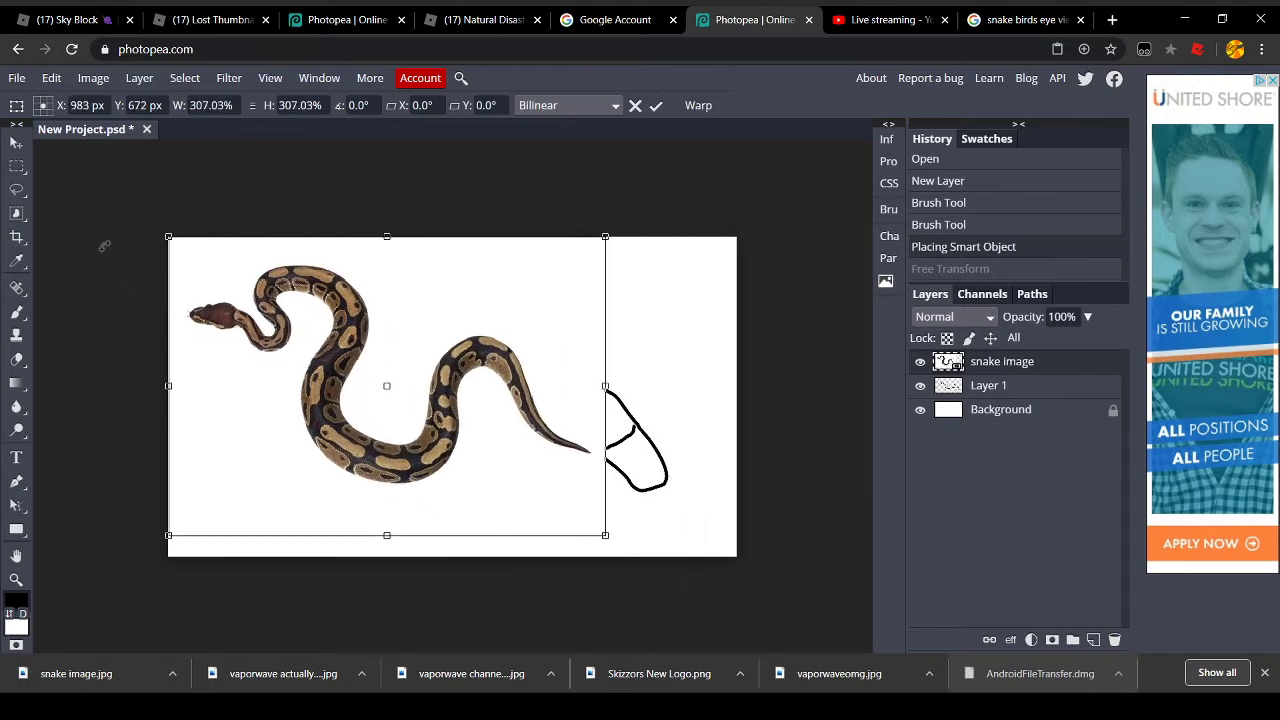
left_click_drag(422, 533, 389, 280)
left_click_drag(460, 433, 487, 435)
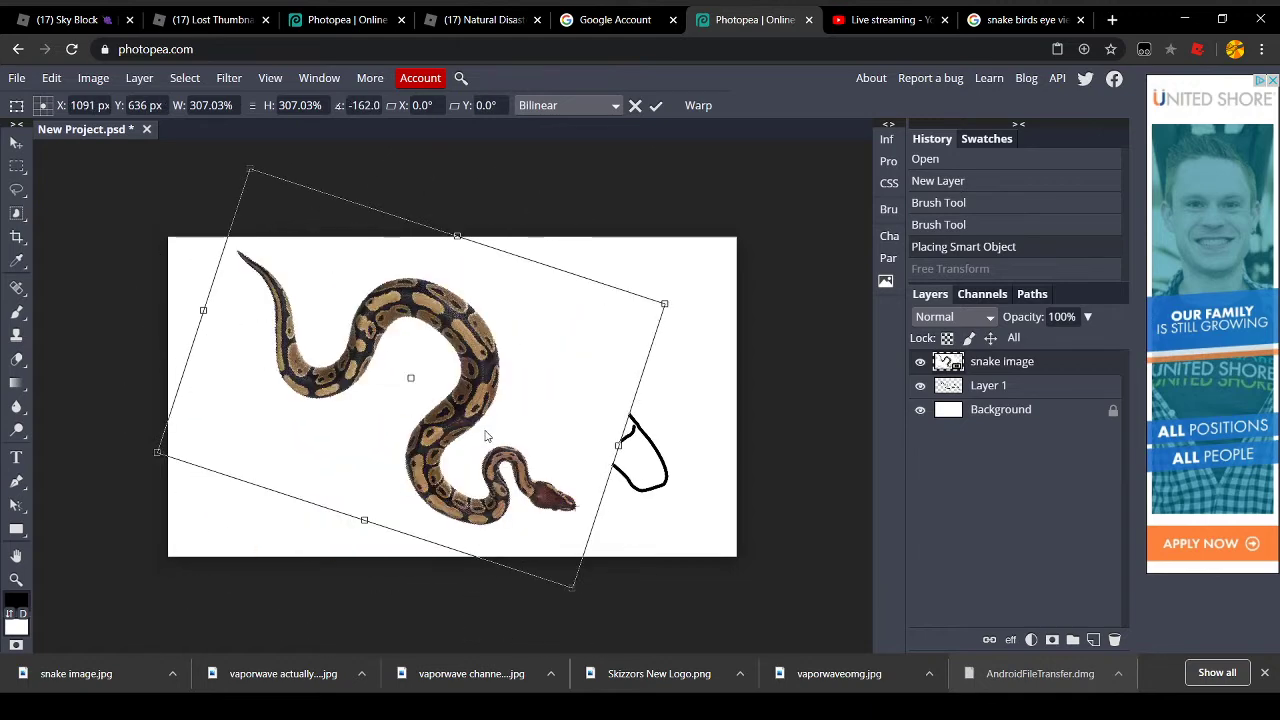
key("Escape")
Enlarge the placed snake image proportionally to about 318%, keeping its upper corner fixed at the canvas corner
left_click_drag(308, 334, 662, 551)
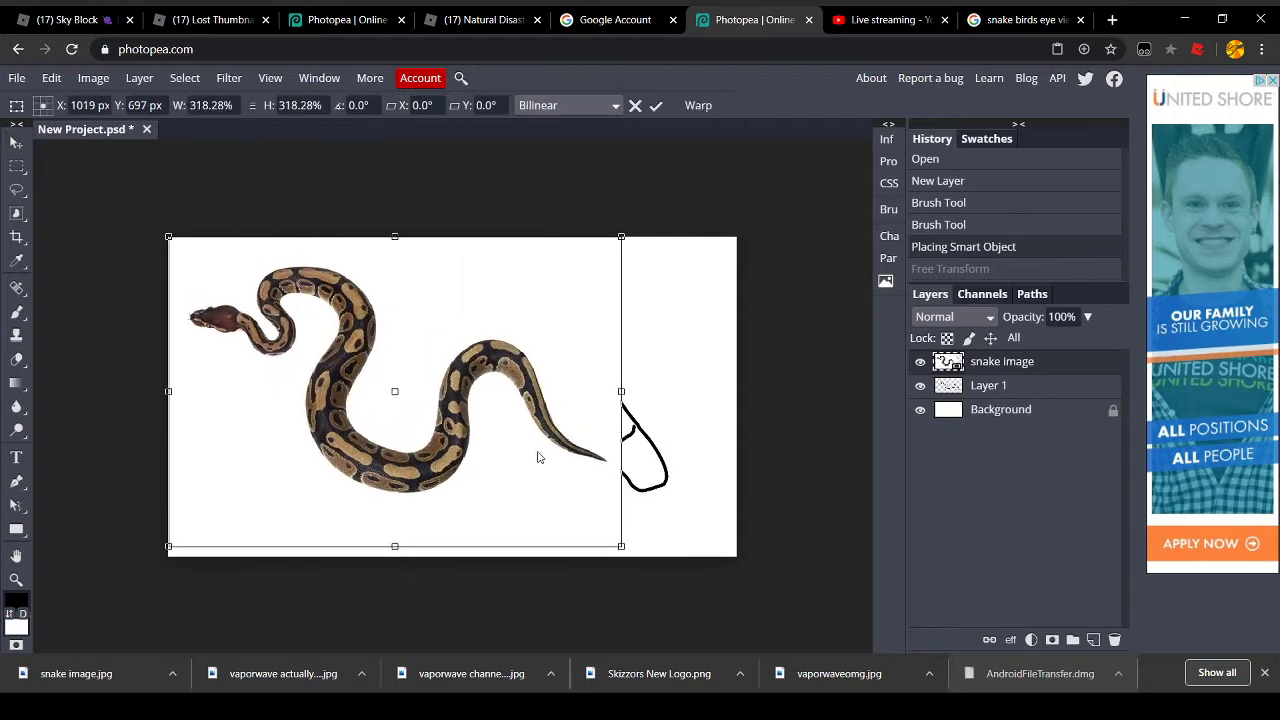
Apply the enlargement and try to outline the snake's lower jaw with the Polygonal Lasso, clearing the selection
left_click(16, 189)
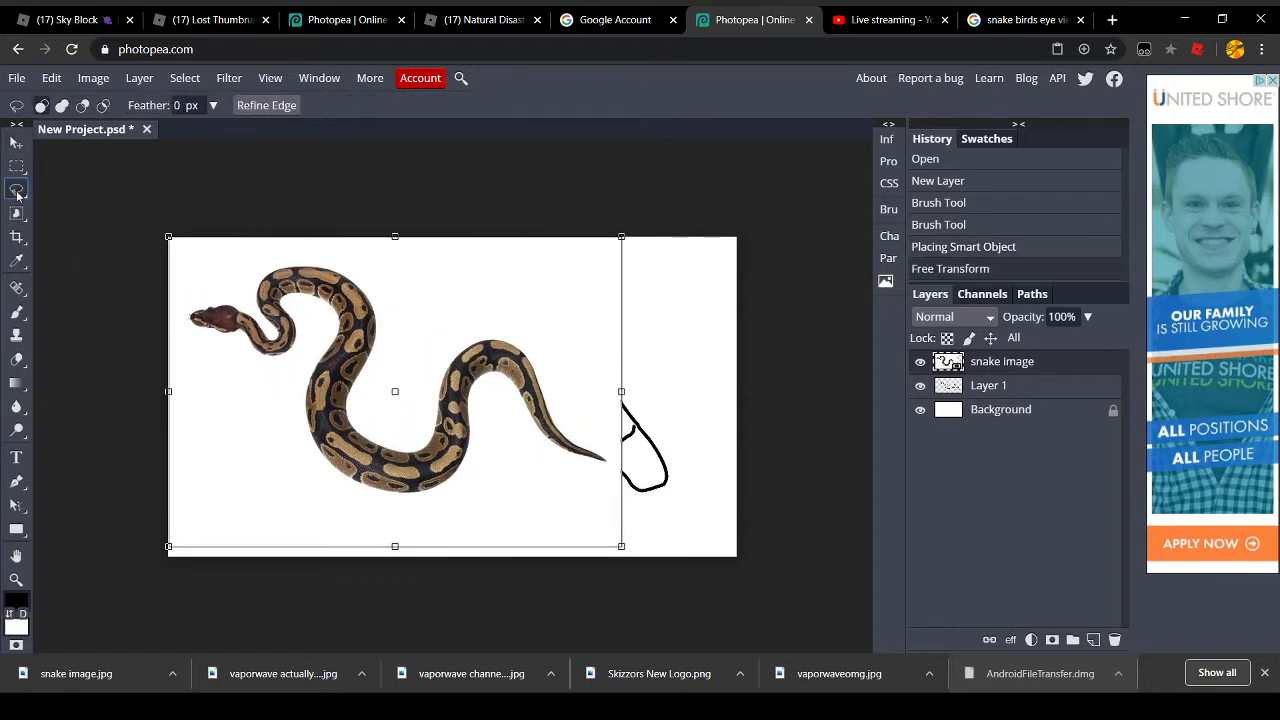
scroll(240, 336, "up", 5)
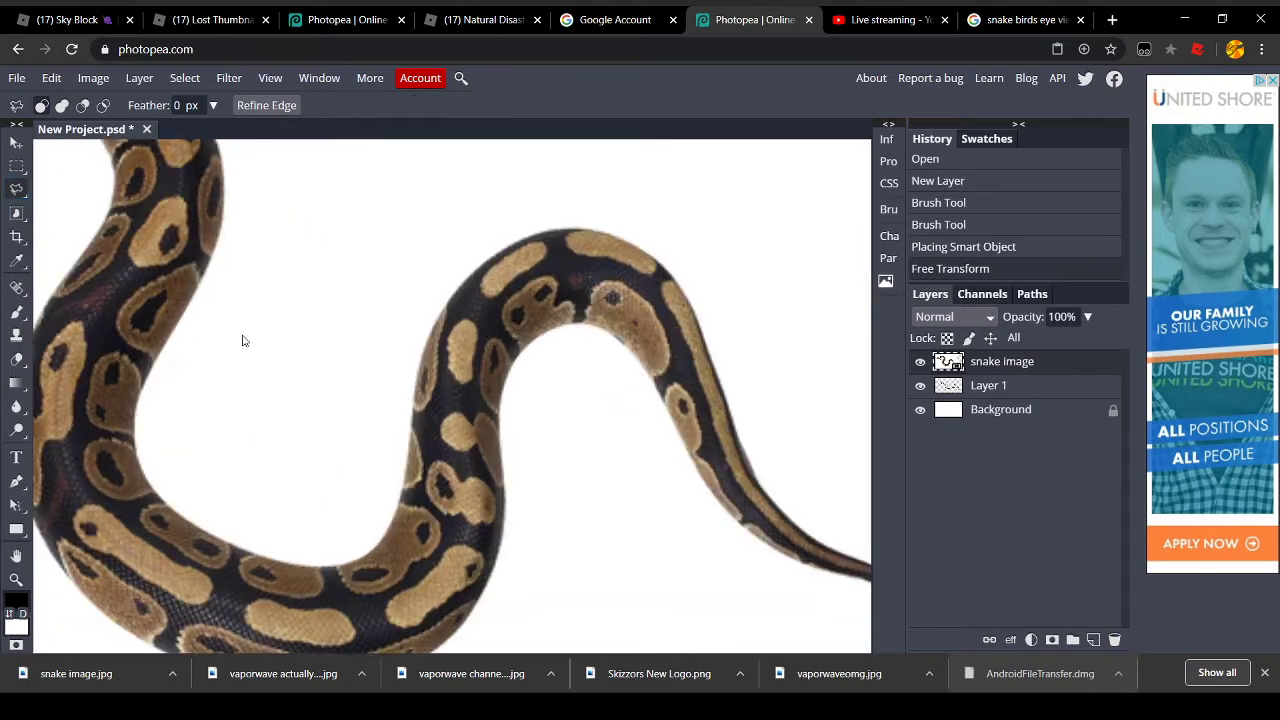
scroll(471, 293, "up", 1)
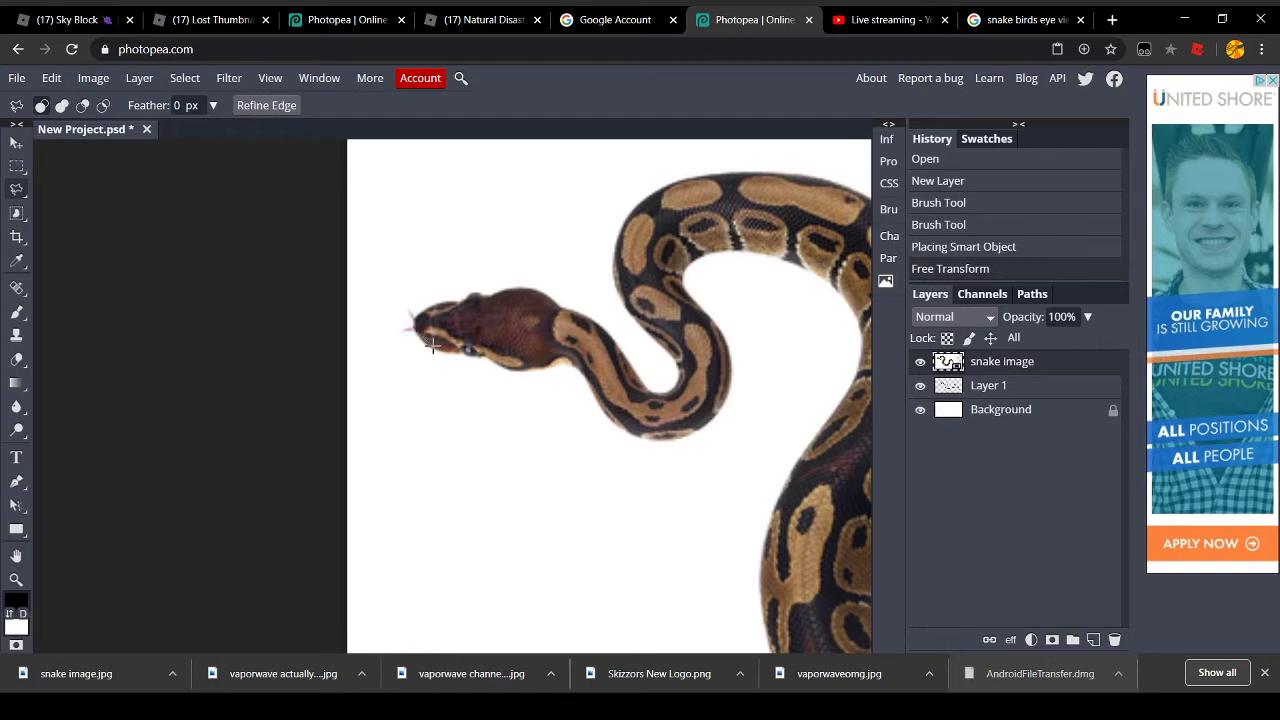
left_click_drag(455, 352, 455, 352)
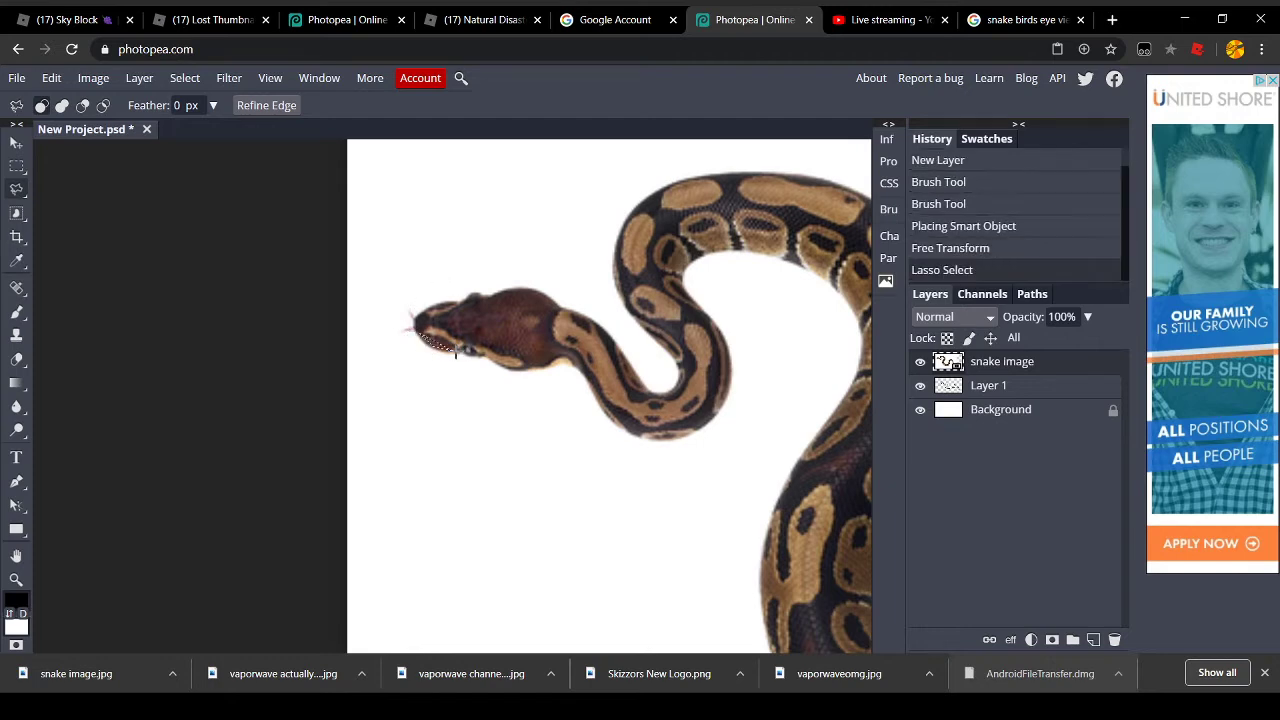
left_click(432, 341)
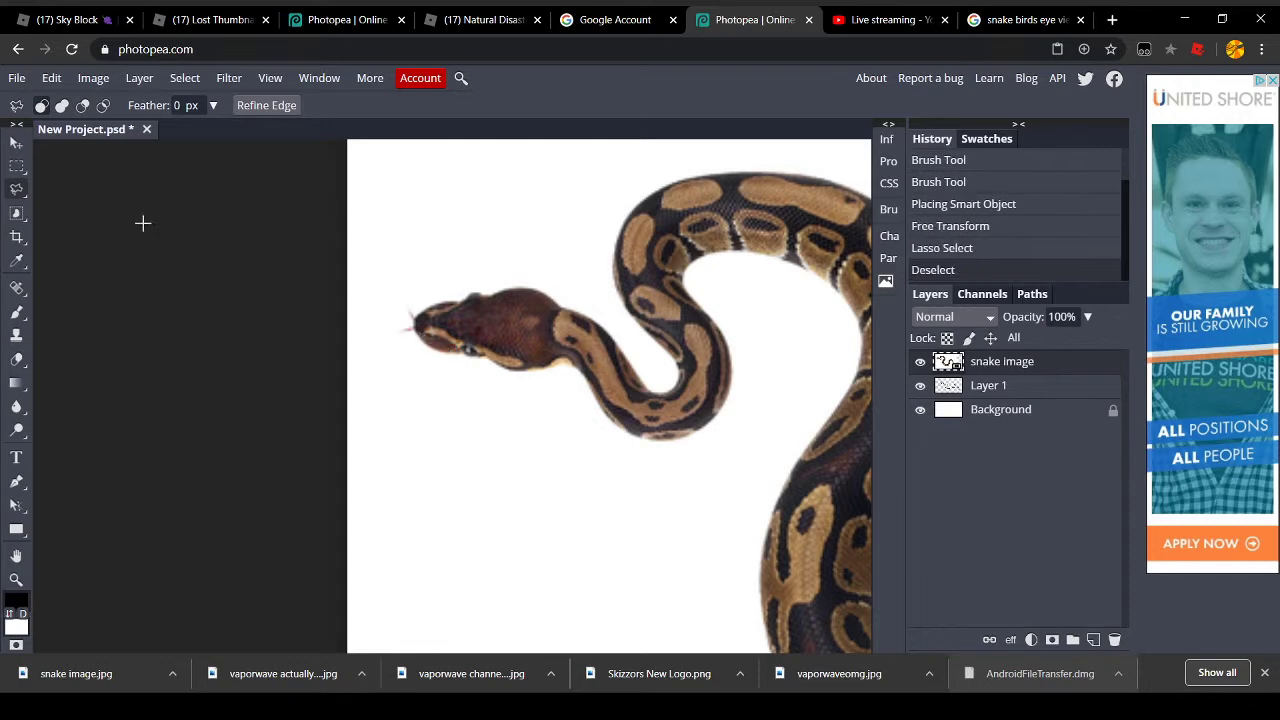
Try to trace the underside of the snake's neck and head with the Magnetic Lasso, deselecting the result
right_click(16, 188)
left_click(87, 243)
scroll(537, 378, "down", 2)
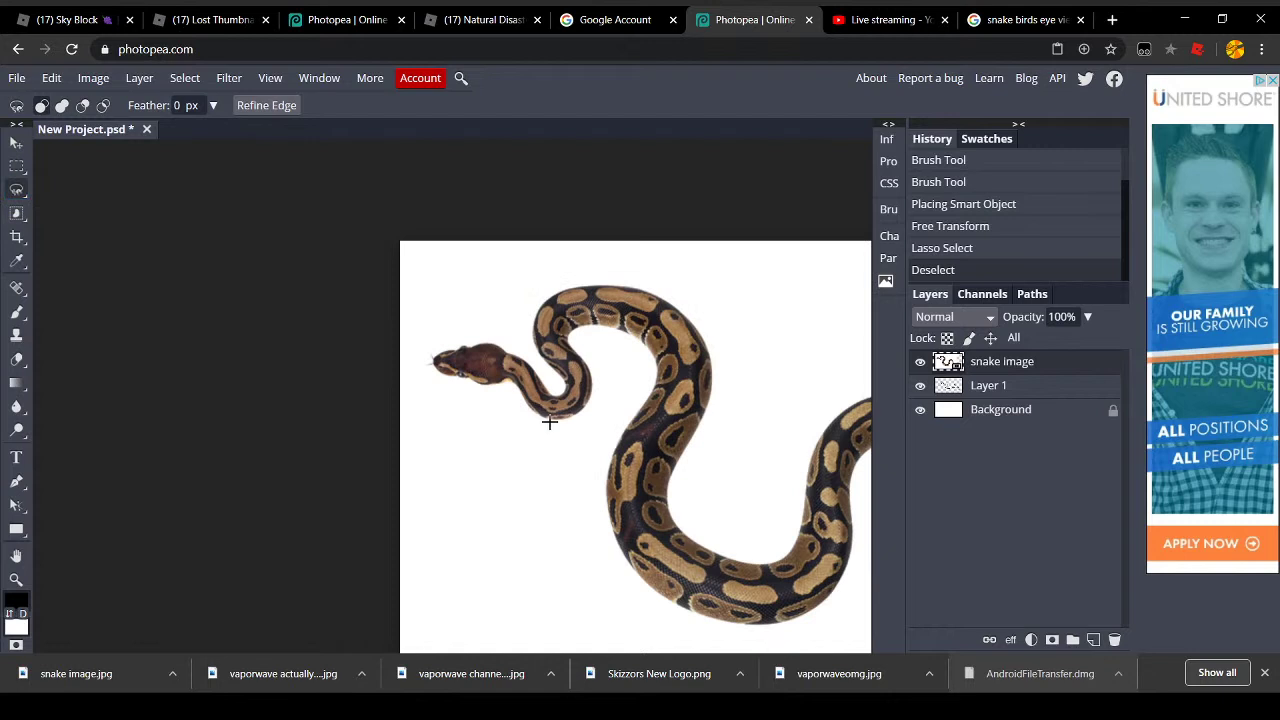
left_click(542, 416)
double_click(433, 369)
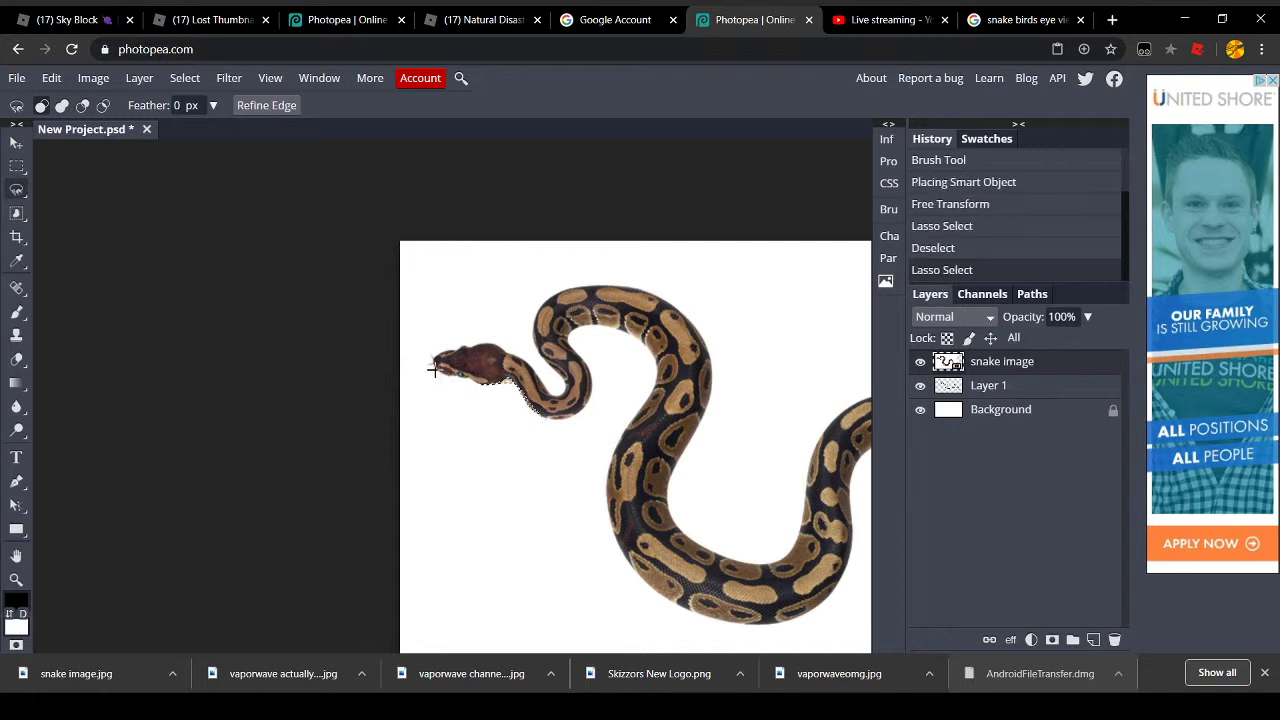
key("ctrl+d")
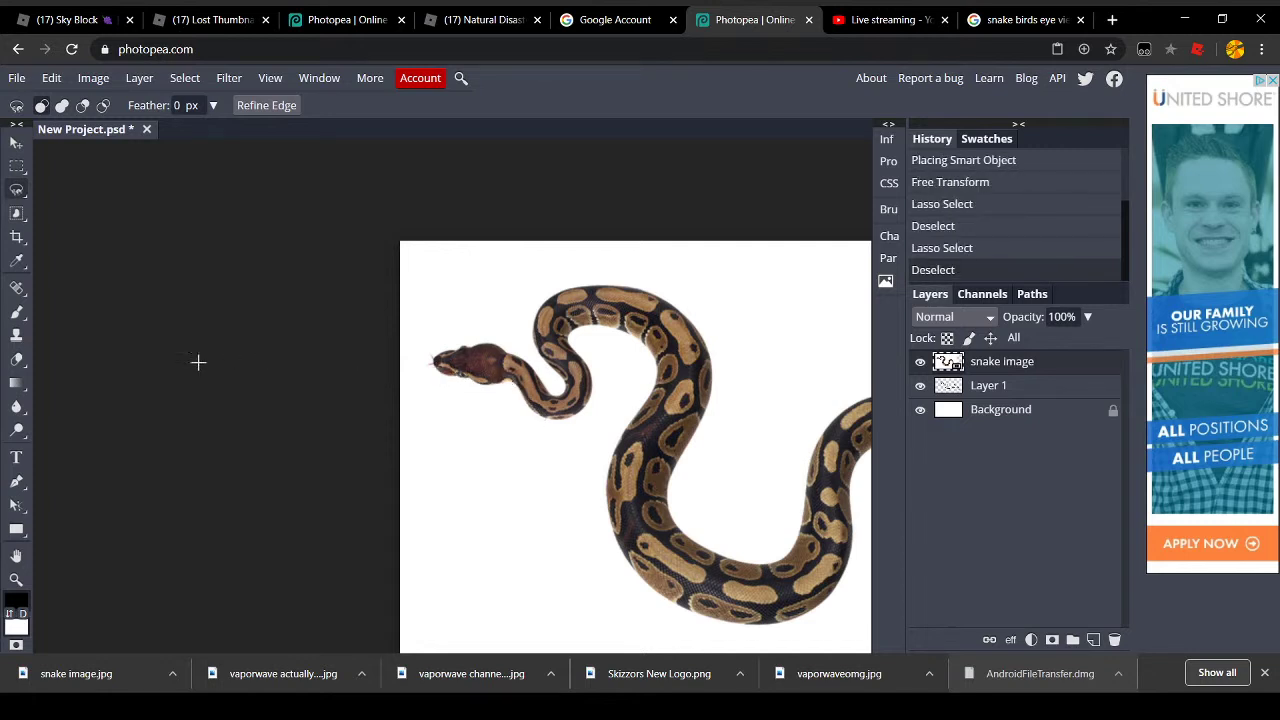
Switch back to the Polygonal Lasso for outlining the snake
right_click(16, 190)
left_click(75, 215)
key("ctrl+plus")
key("ctrl+plus")
key("ctrl+plus")
key("ctrl+minus")
key("ctrl+minus")
key("ctrl+minus")
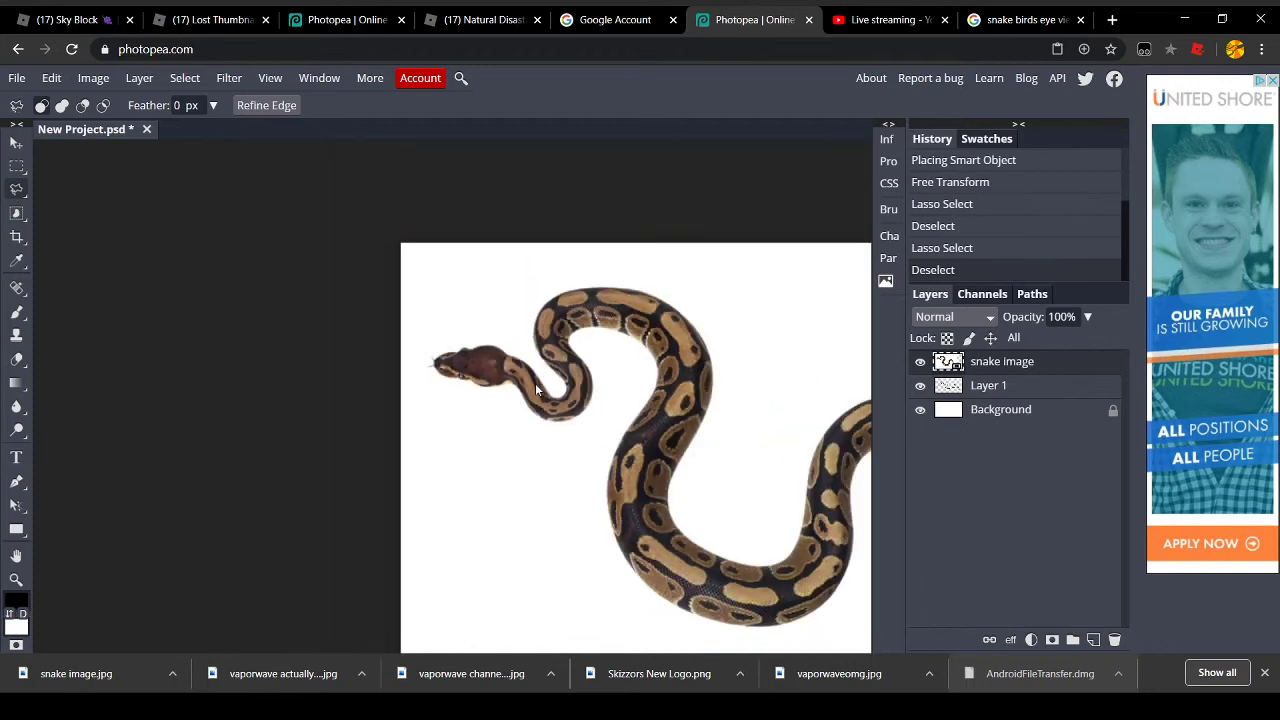
Search Google in a new browser tab for "fast way to get rid of background in photoshop"
key("ctrl+t")
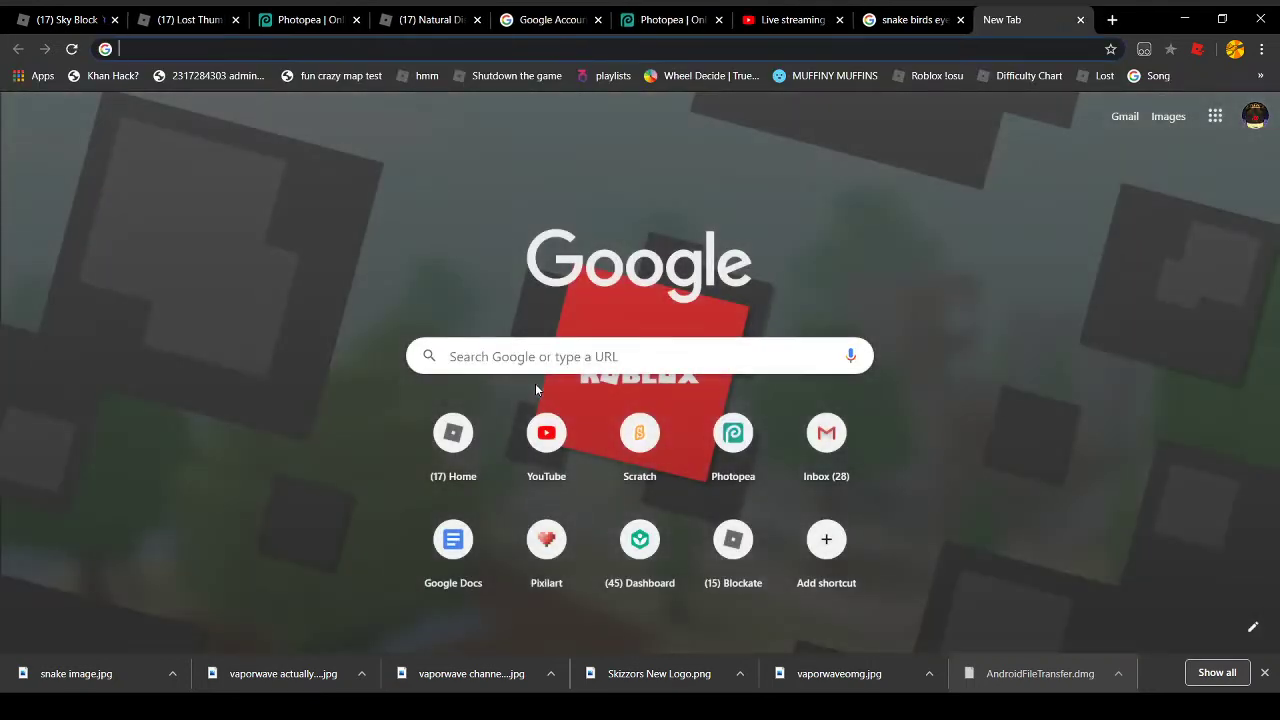
type("fast way to get f")
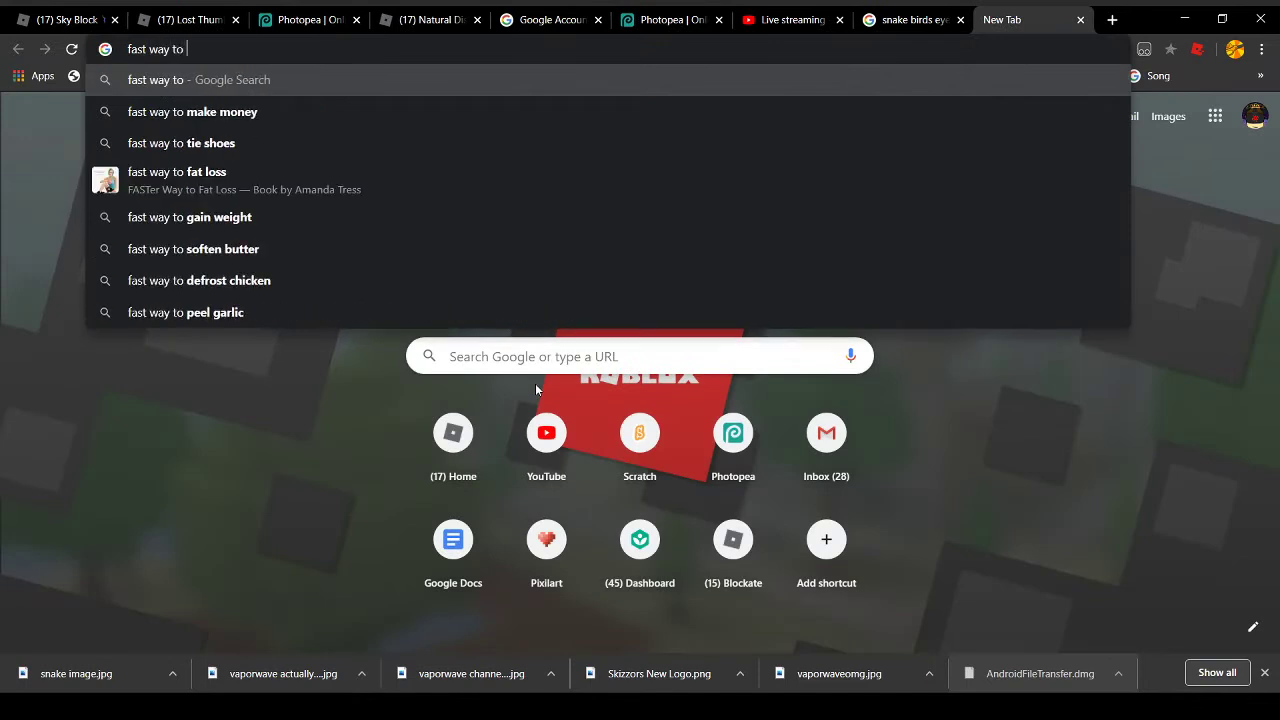
key("BackSpace")
type("rid of ")
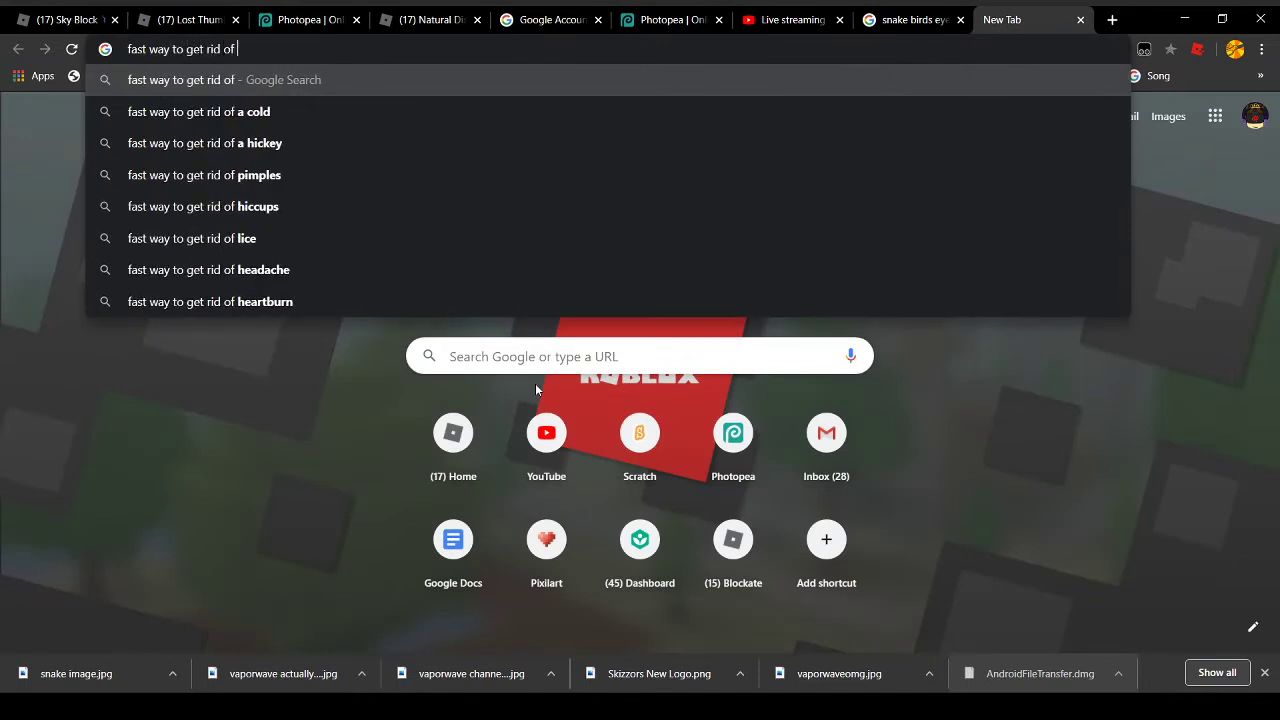
type("backgou")
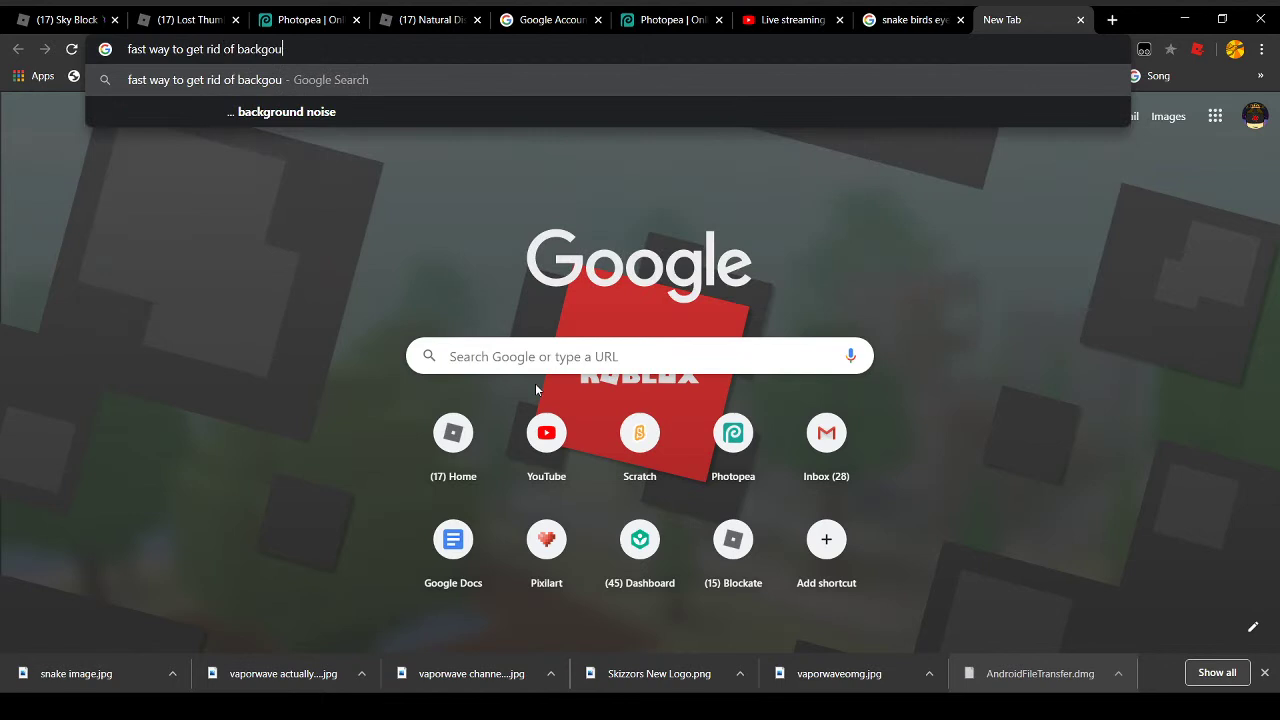
type("nrd in pho")
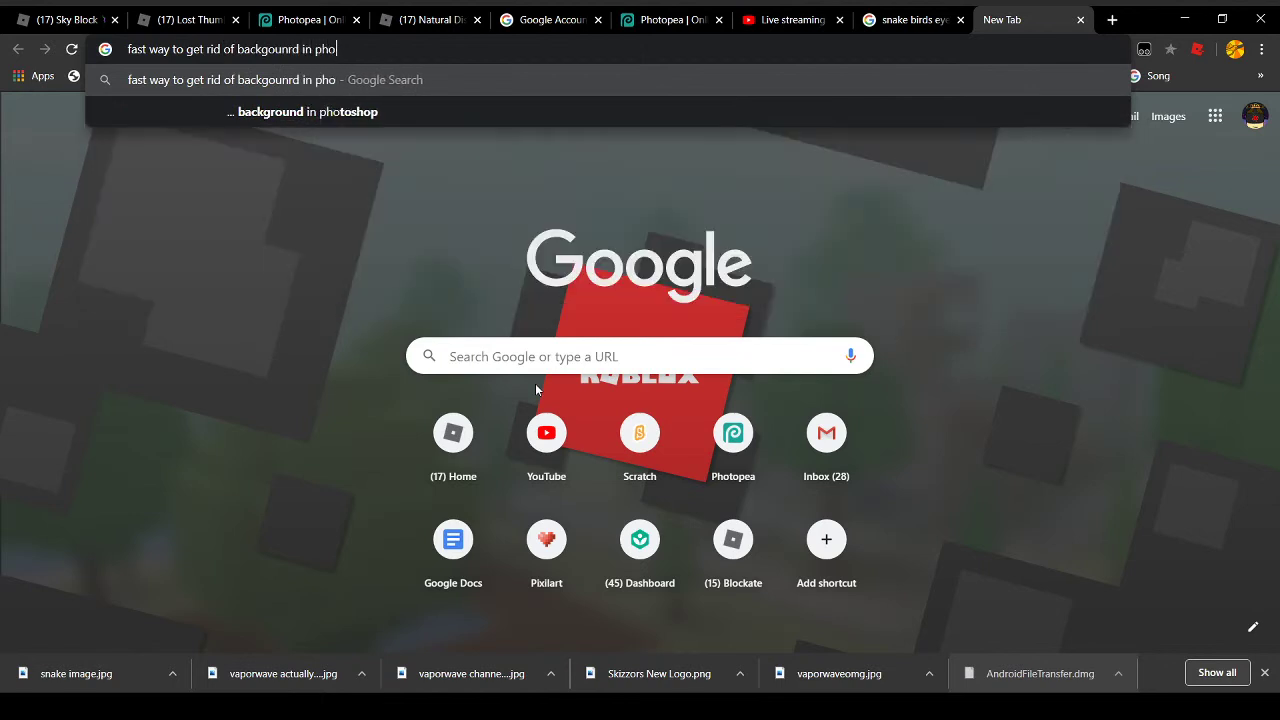
key("Down")
key("Return")
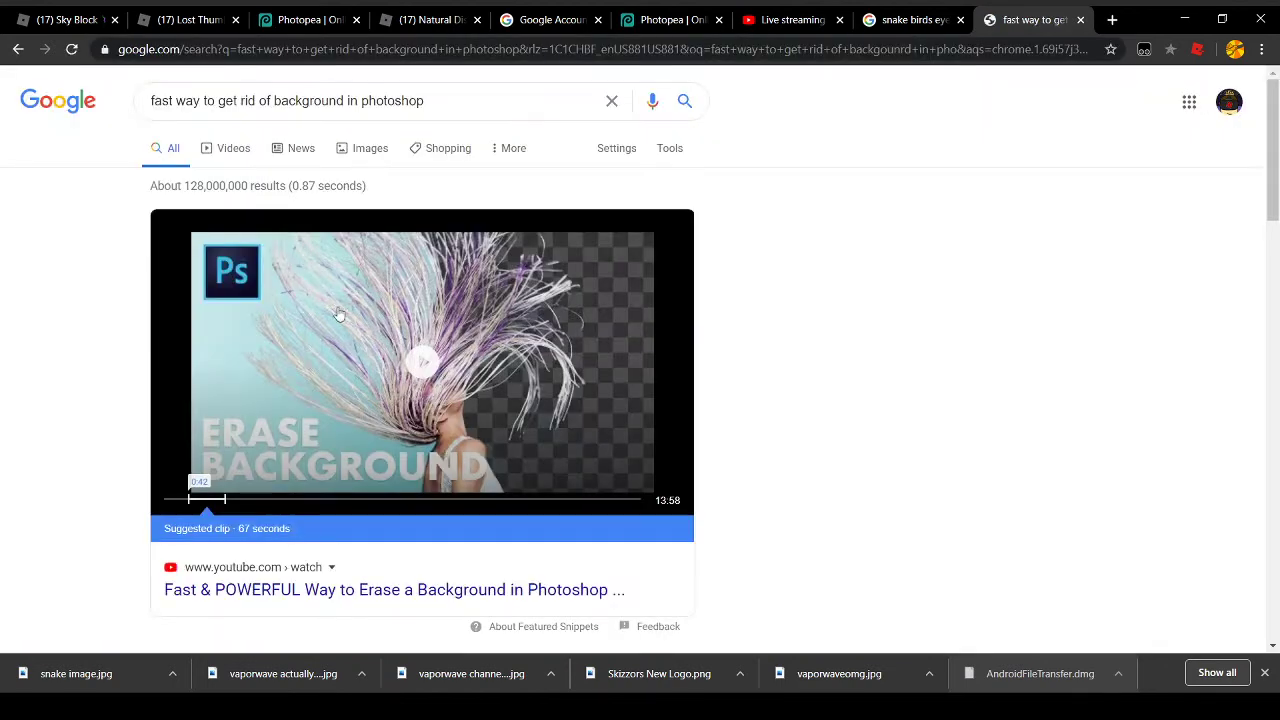
Play the suggested clip on erasing a background in Photoshop and return to the Photopea project
left_click(354, 340)
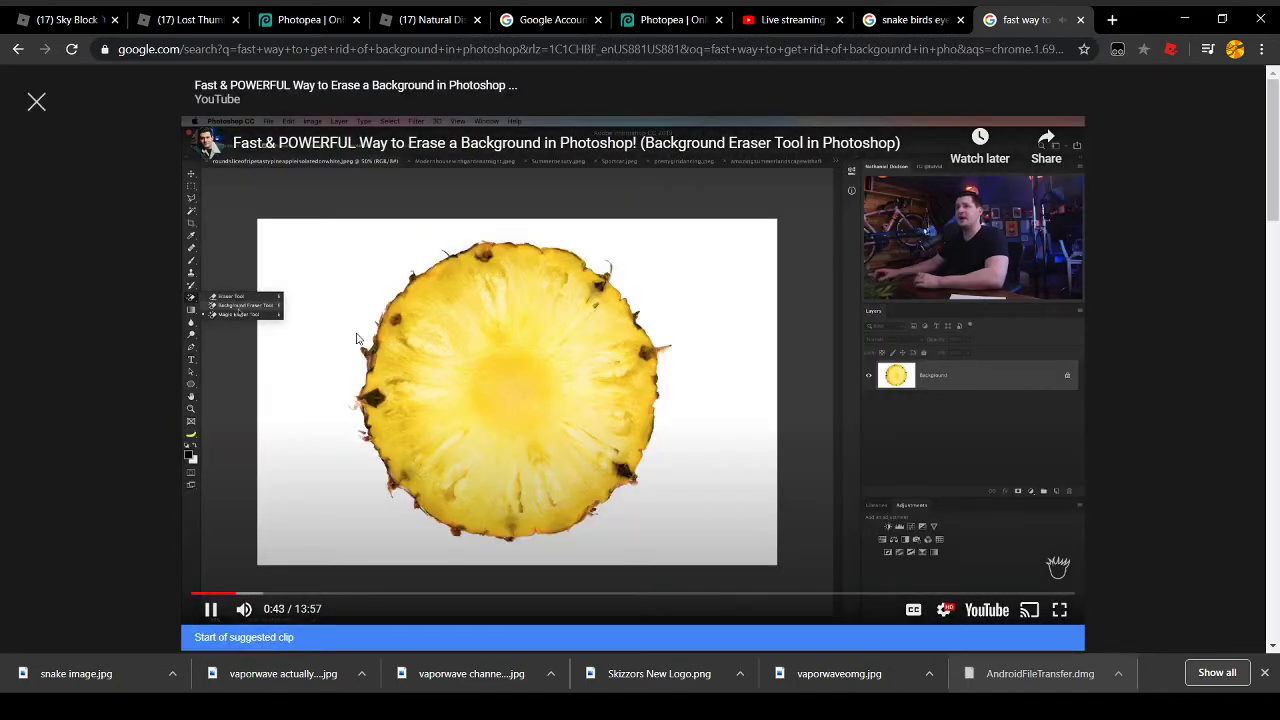
scroll(355, 340, "down", 2)
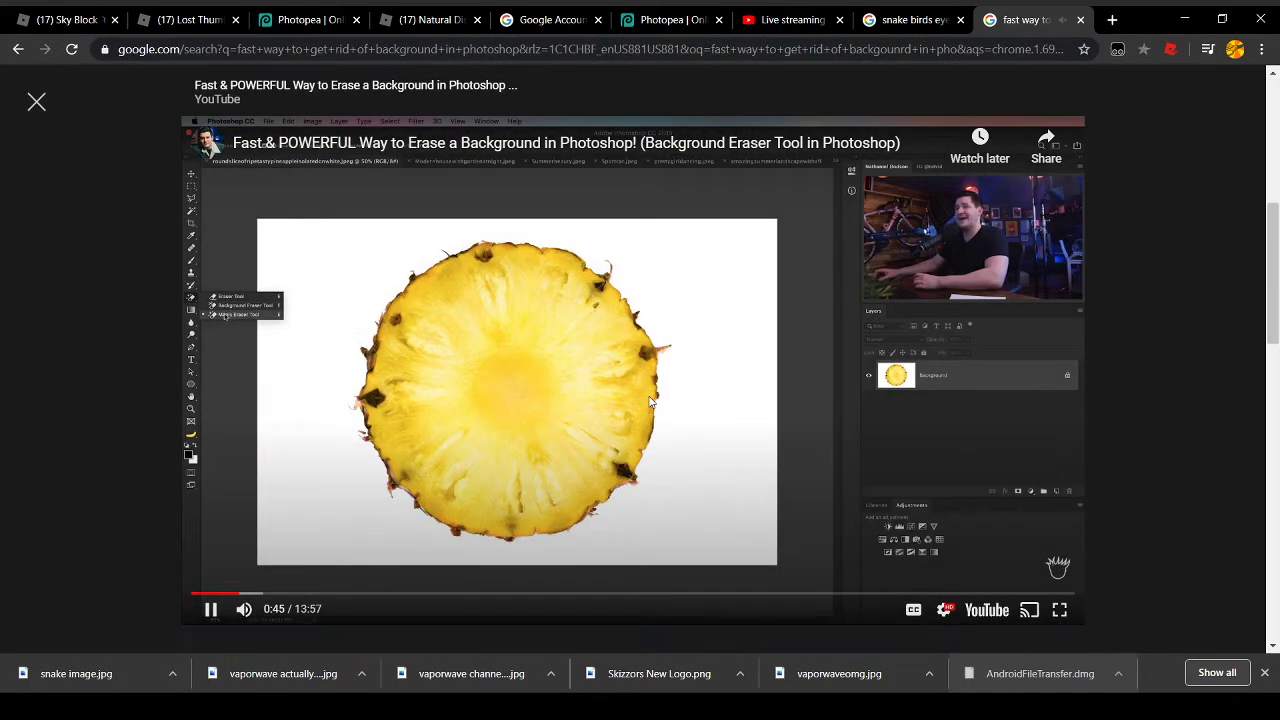
left_click(879, 14)
key("ctrl+shift+Tab")
key("ctrl+shift+Tab")
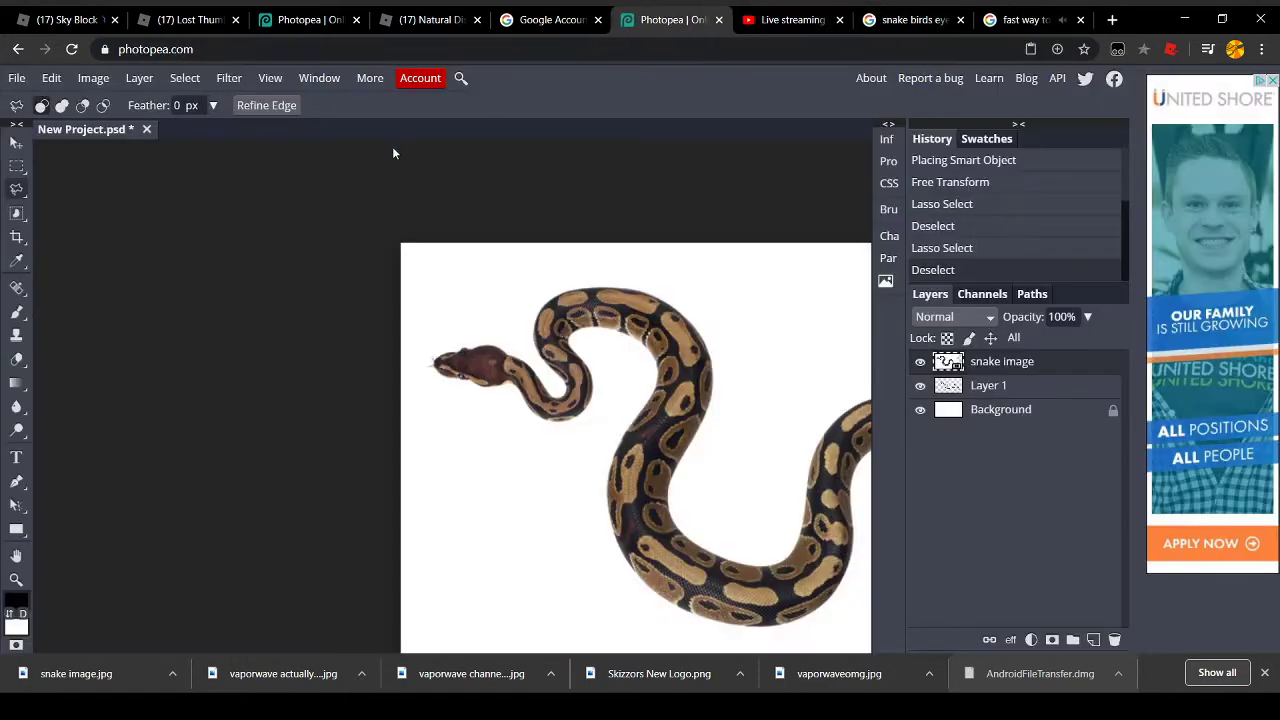
Rasterize the snake image layer for the Background Eraser and undo the trial strokes on its white background
right_click(16, 360)
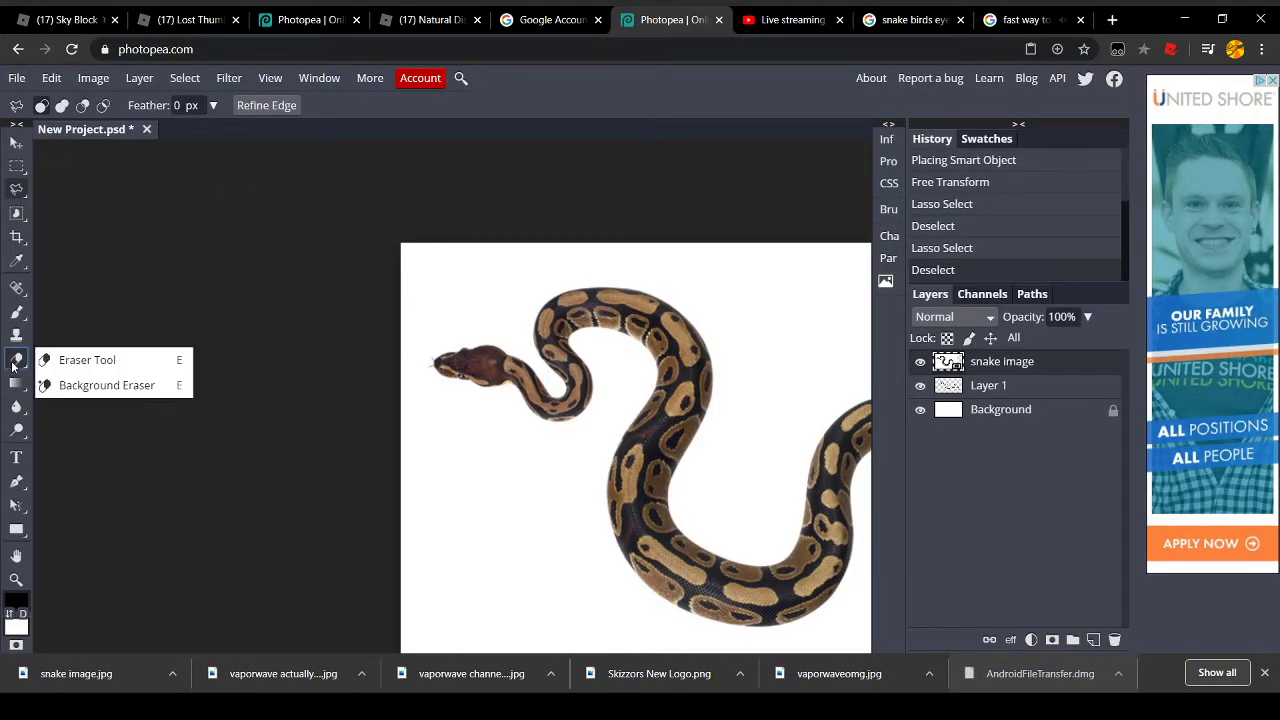
left_click(100, 386)
left_click(485, 484)
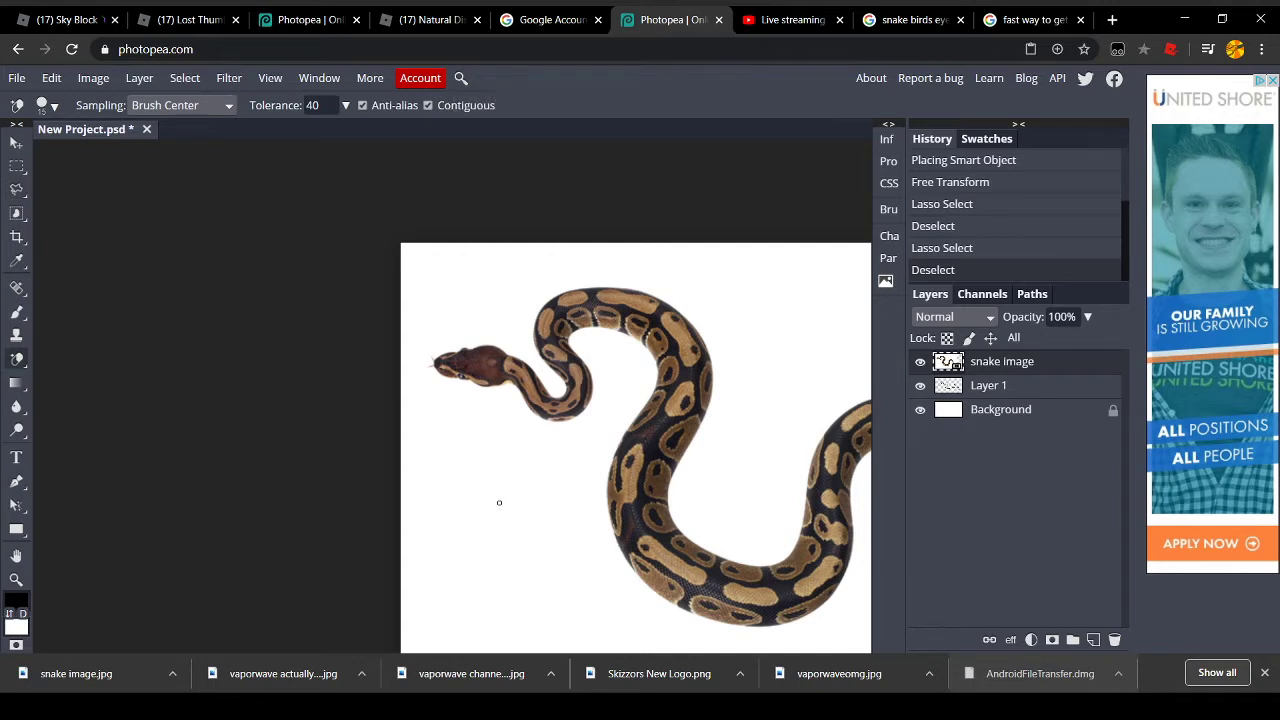
left_click(499, 502)
left_click(700, 385)
key("ctrl+z")
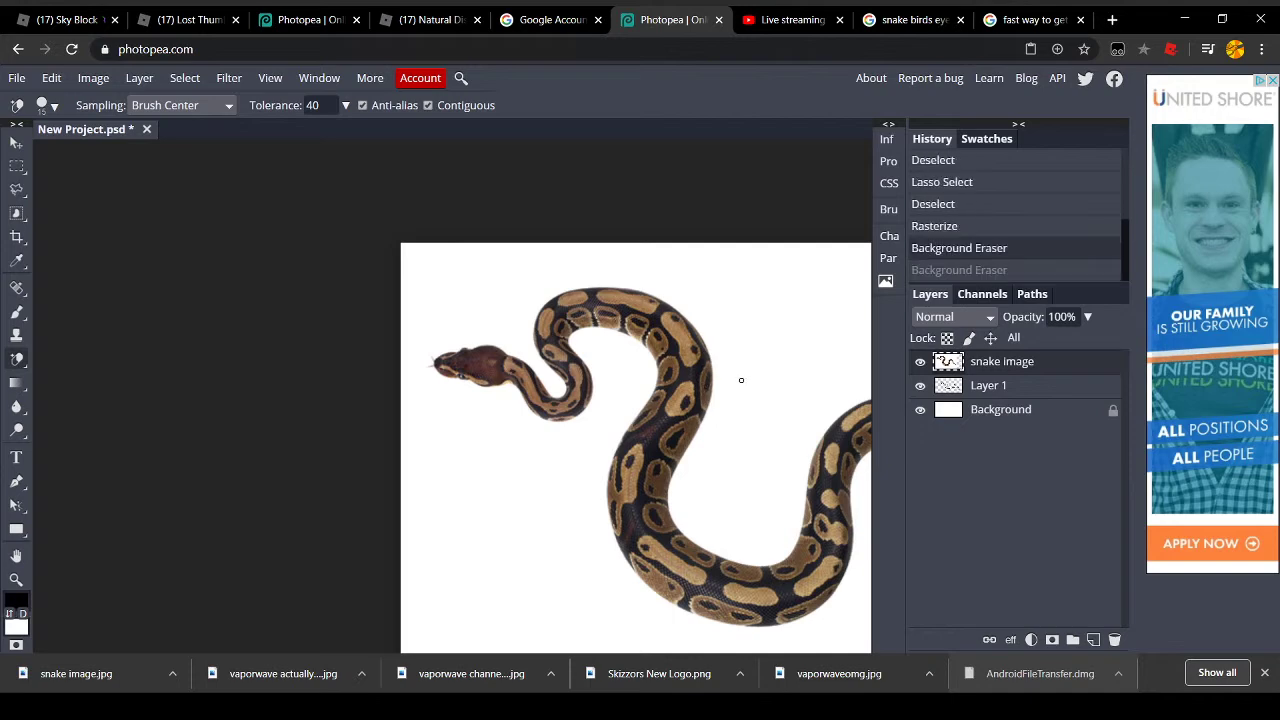
key("ctrl+shift+z")
key("ctrl+z")
key("ctrl+z")
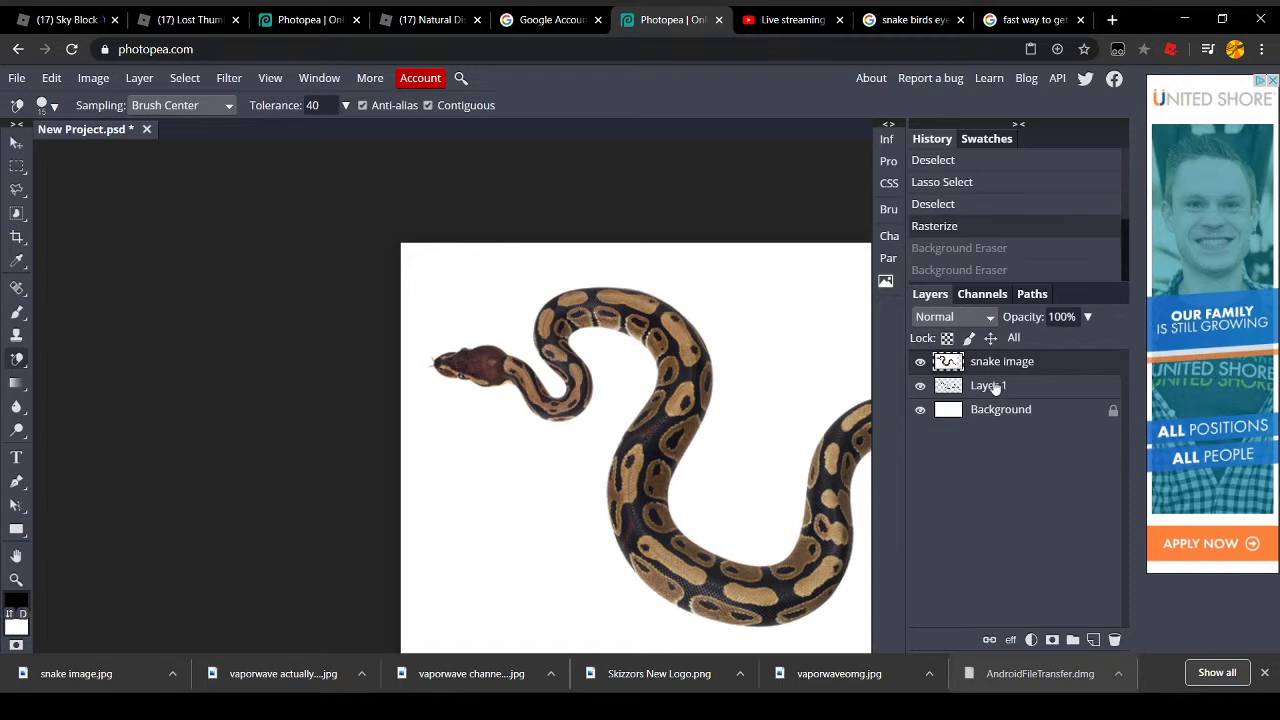
scroll(744, 461, "down", 3)
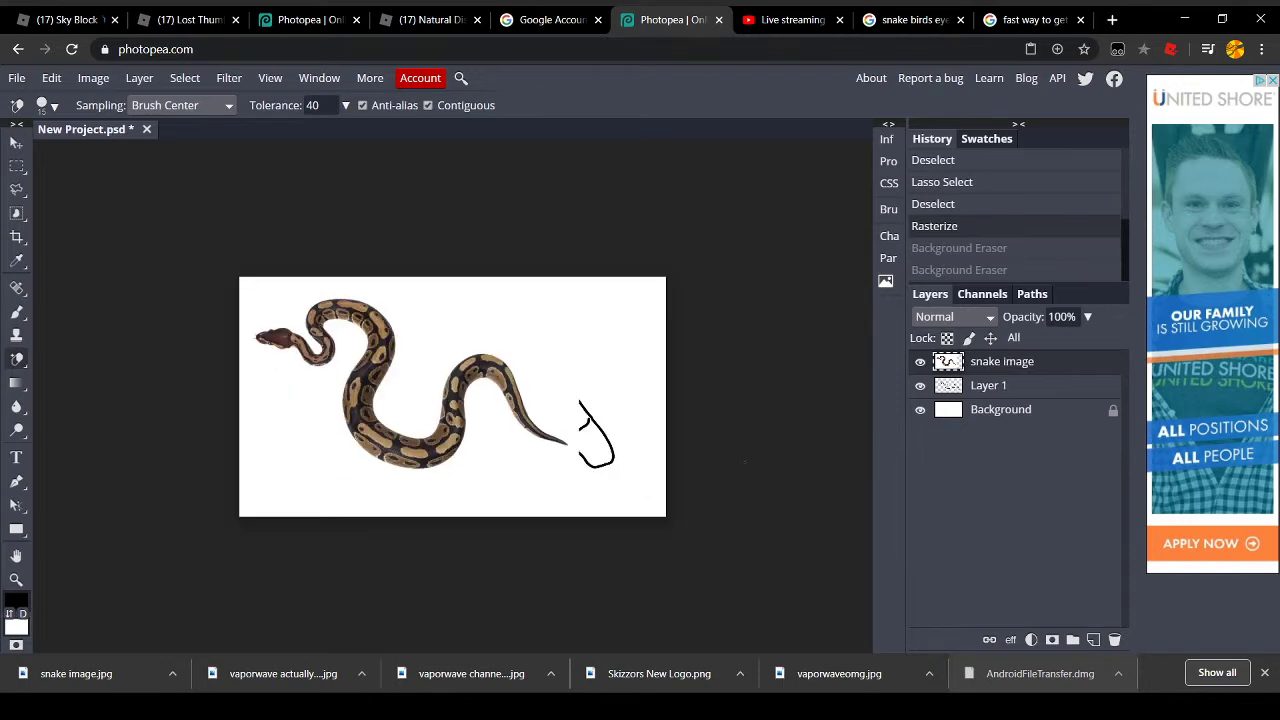
Return to the background-erasing video and examine how the eraser and its Contiguous option are used
left_click(790, 19)
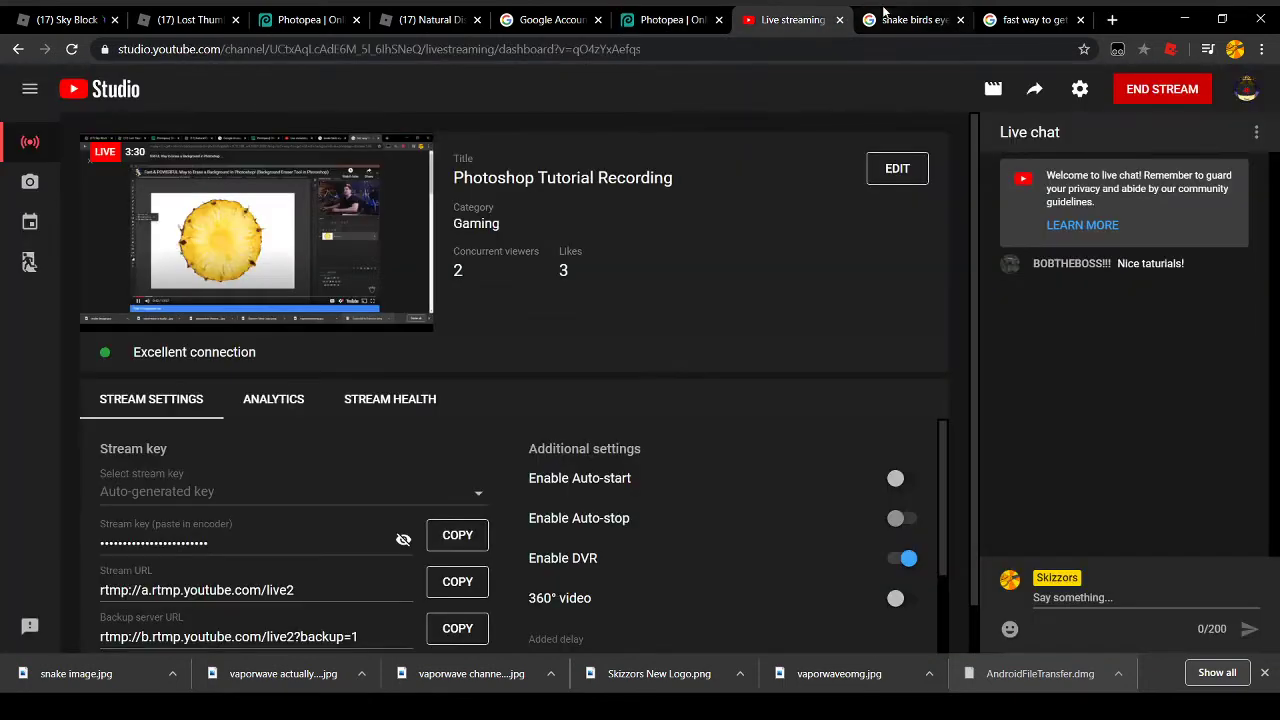
left_click(925, 19)
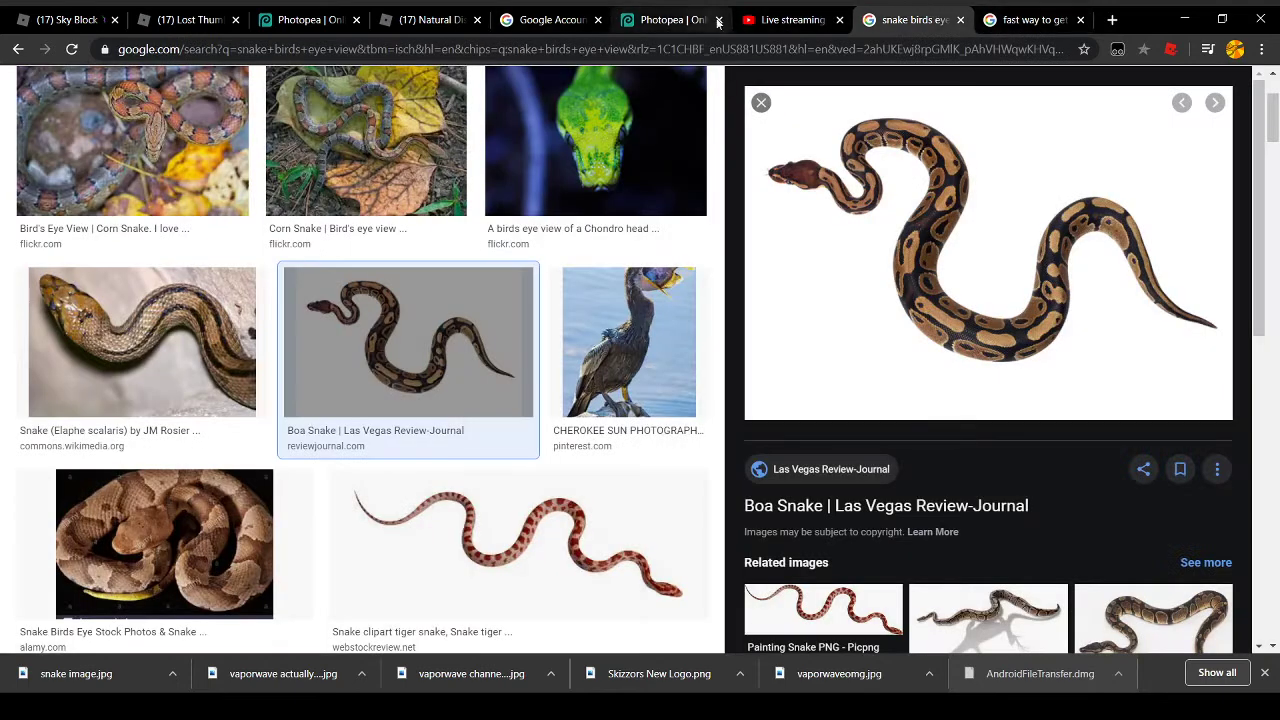
left_click(960, 19)
left_click(700, 228)
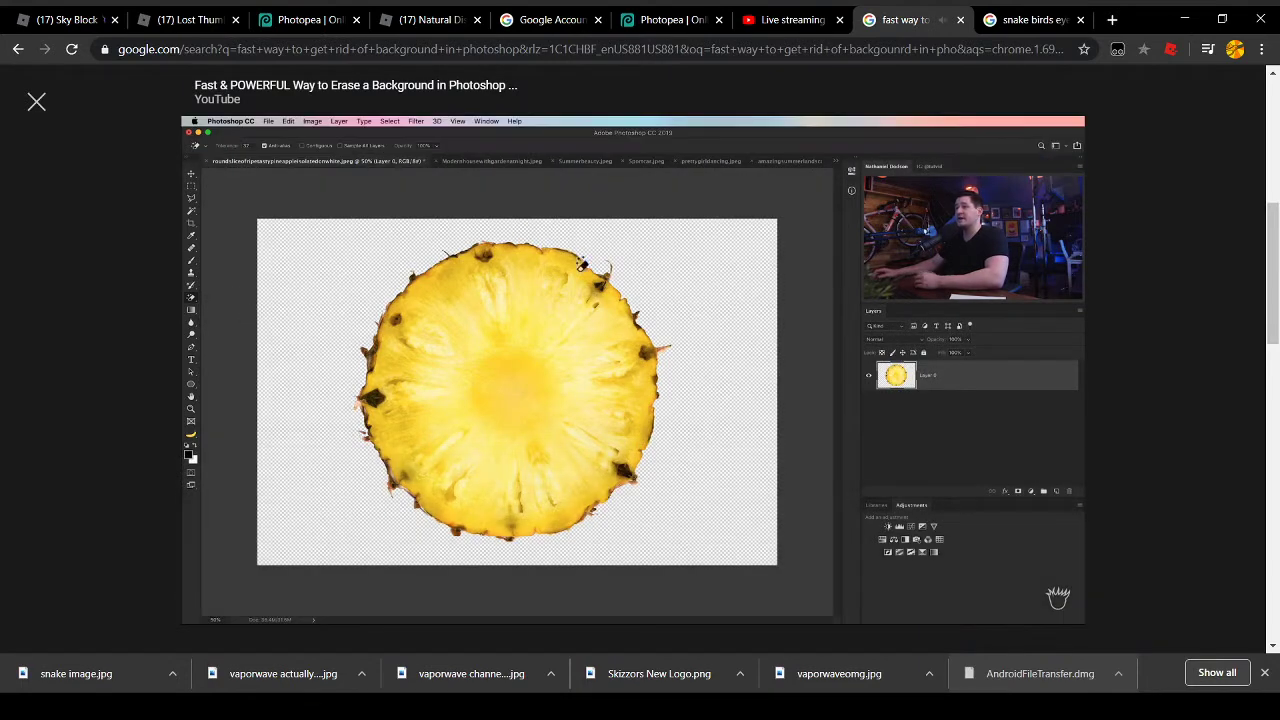
left_click(651, 283)
left_click(734, 323)
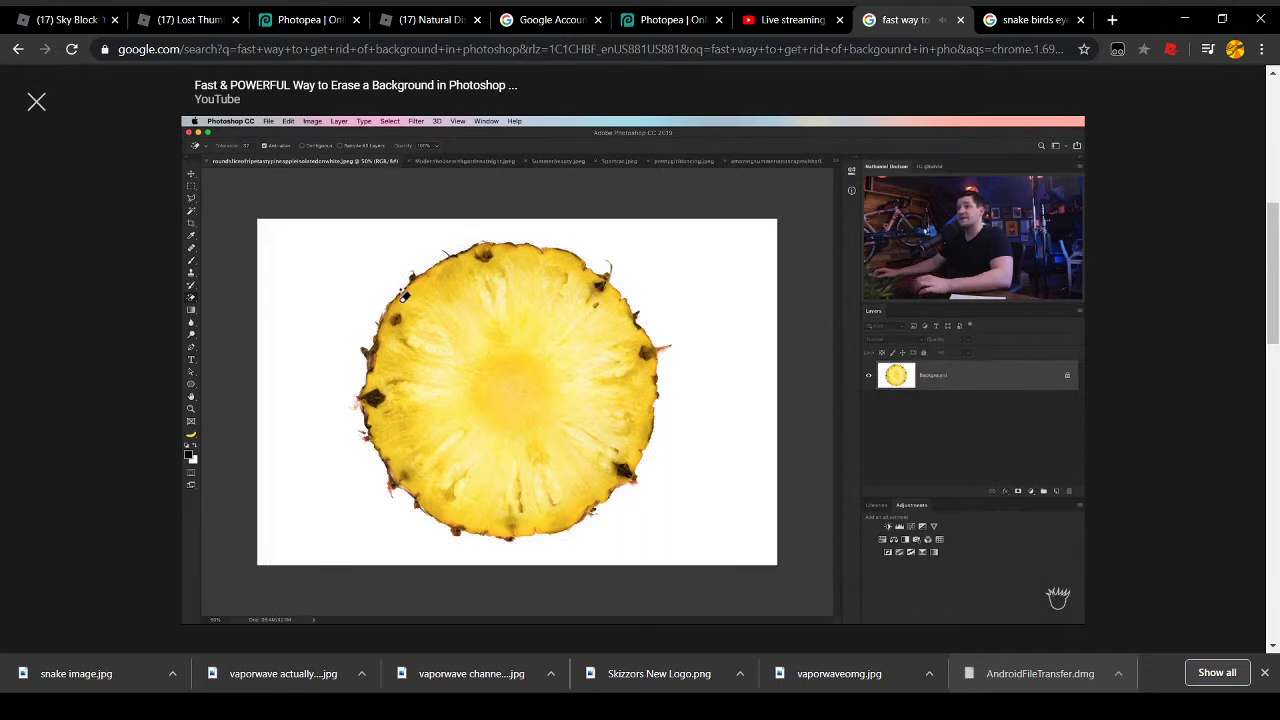
mouse_move(712, 390)
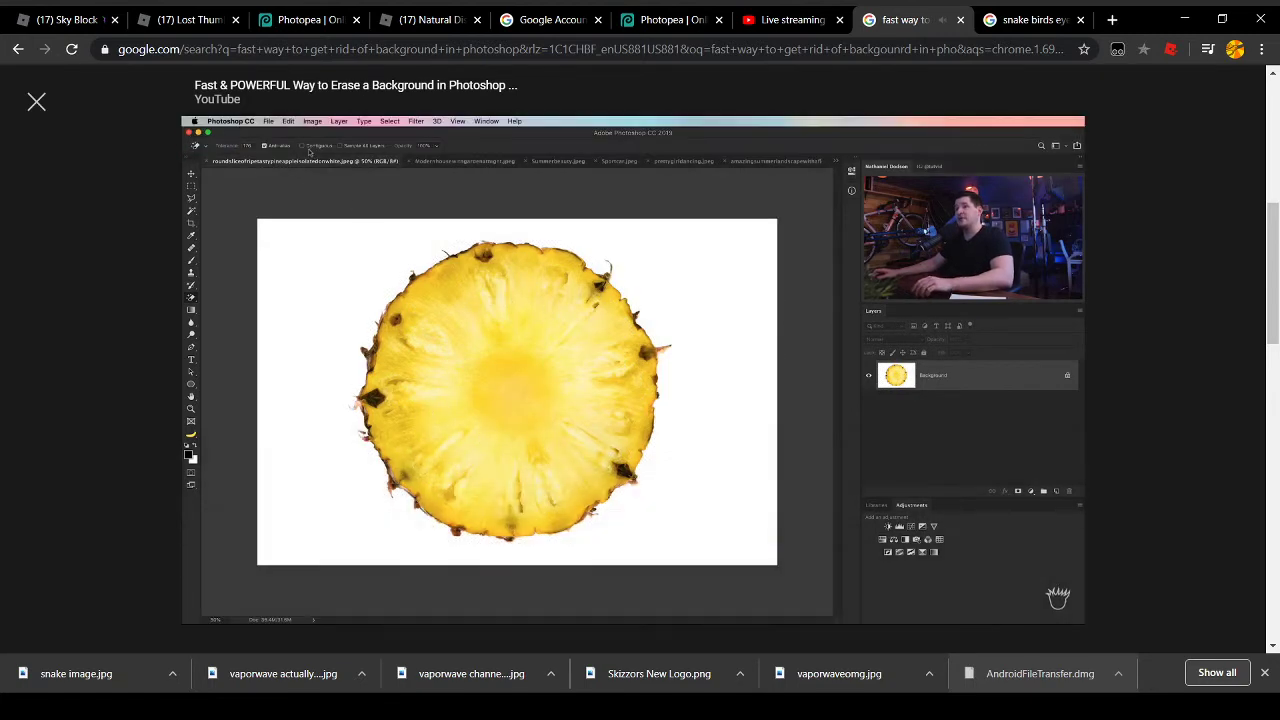
left_click(714, 386)
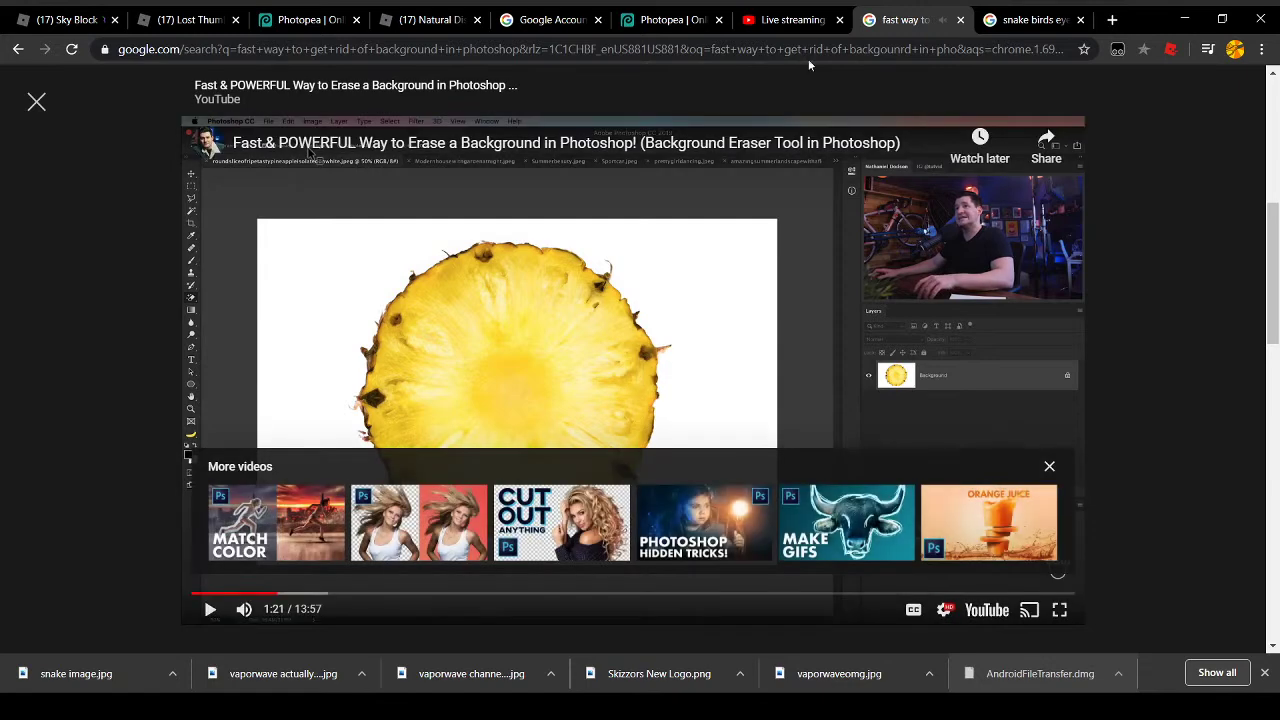
Switch to Photopea and try the Background Eraser on the white area beside the snake's tail, undoing the stroke
left_click(665, 20)
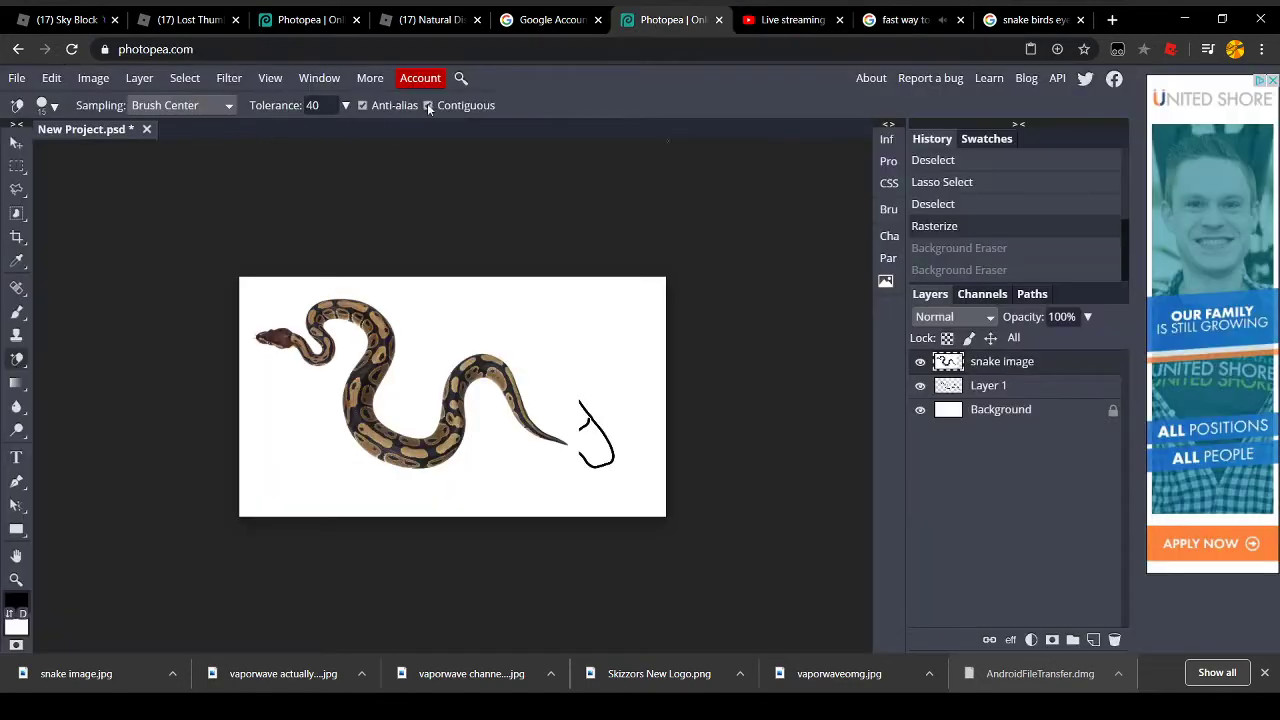
left_click_drag(545, 404, 547, 409)
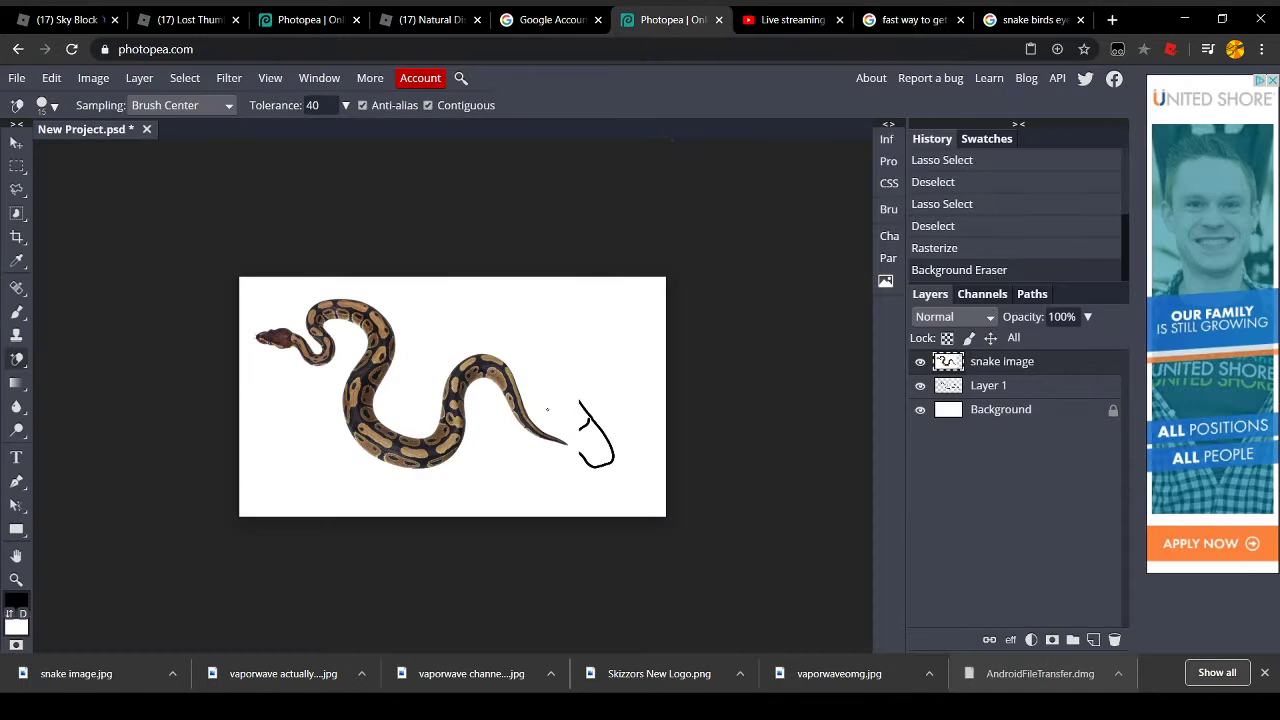
key("ctrl+z")
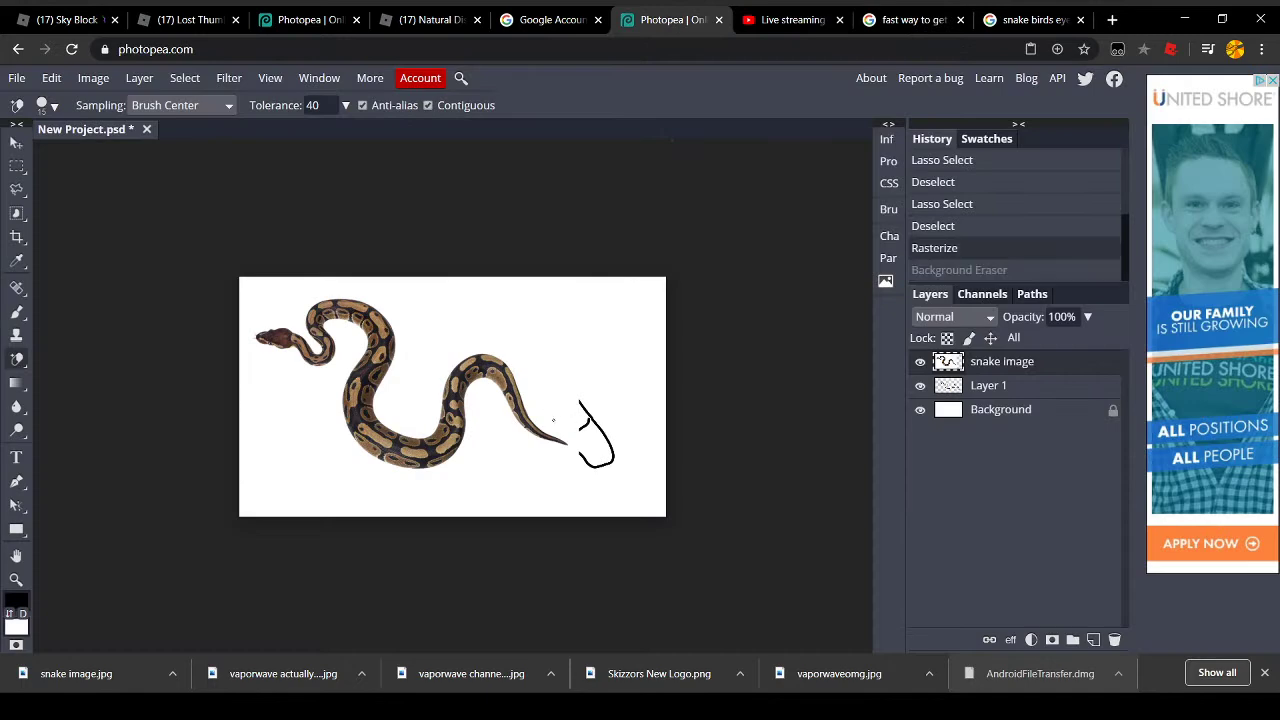
Watch the video's next part on erasing the white background with Contiguous enabled, and return to Photopea
left_click(832, 14)
left_click(905, 20)
key("space")
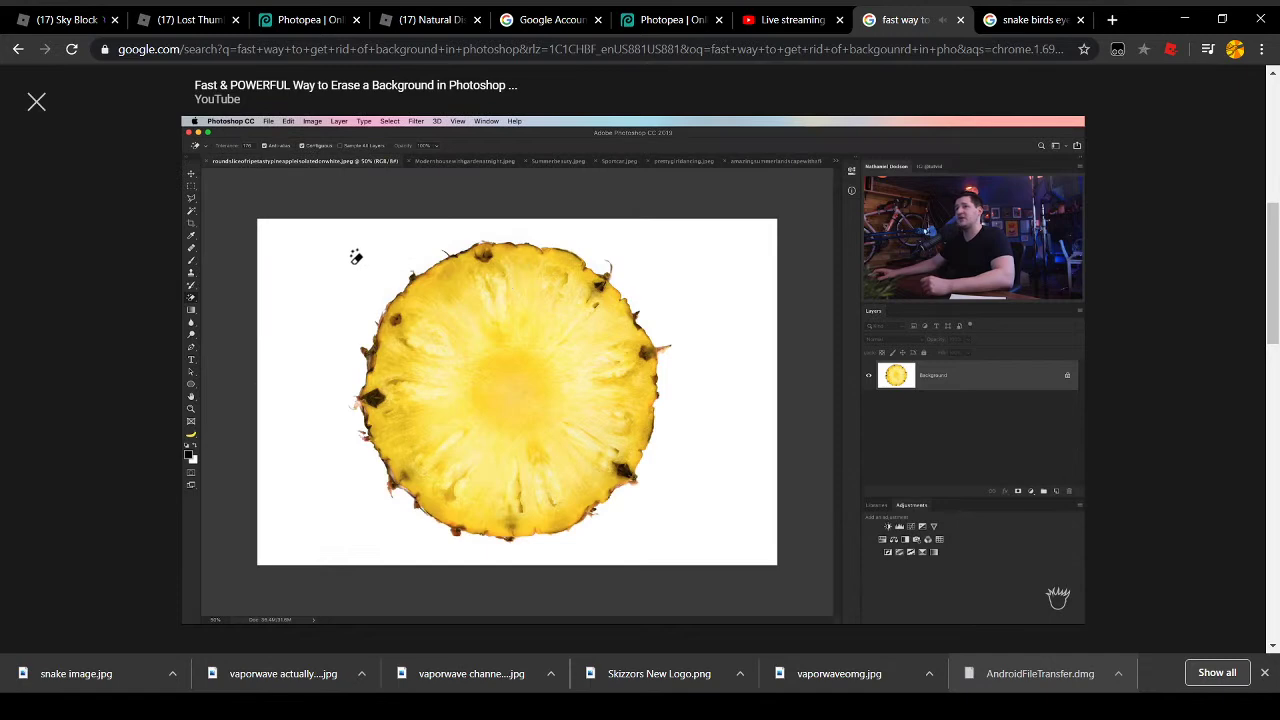
key("space")
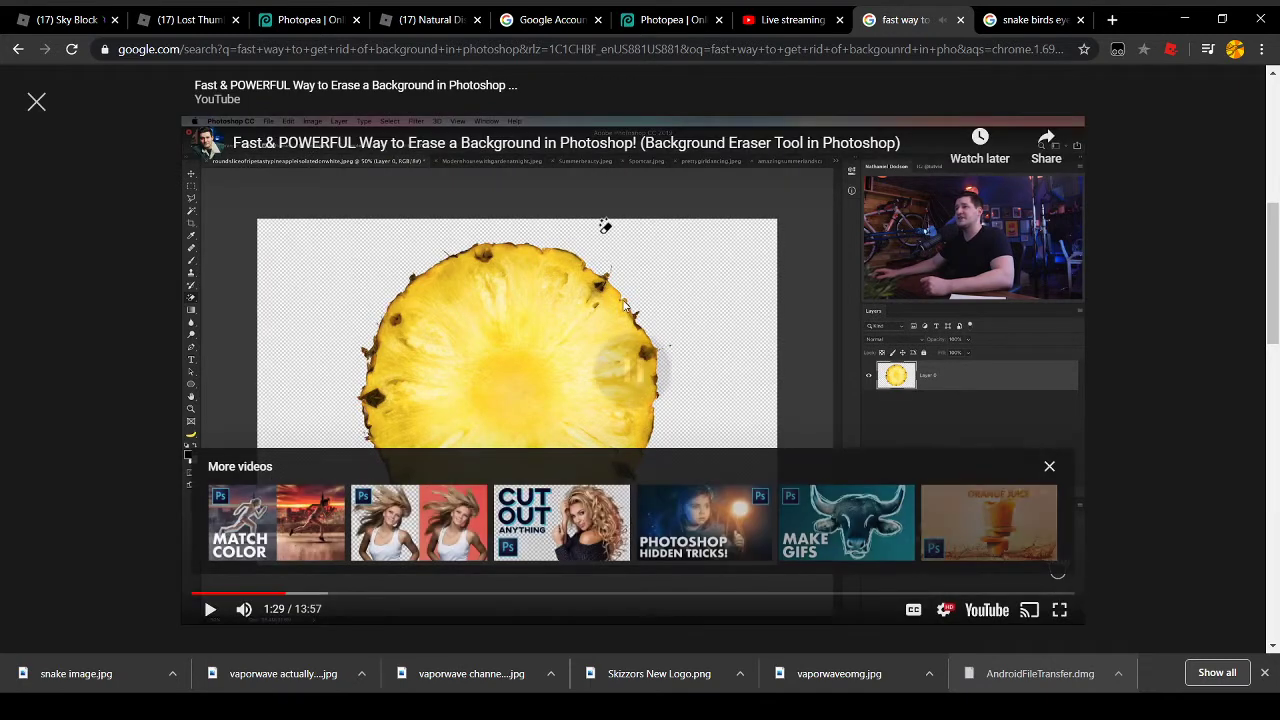
left_click(652, 12)
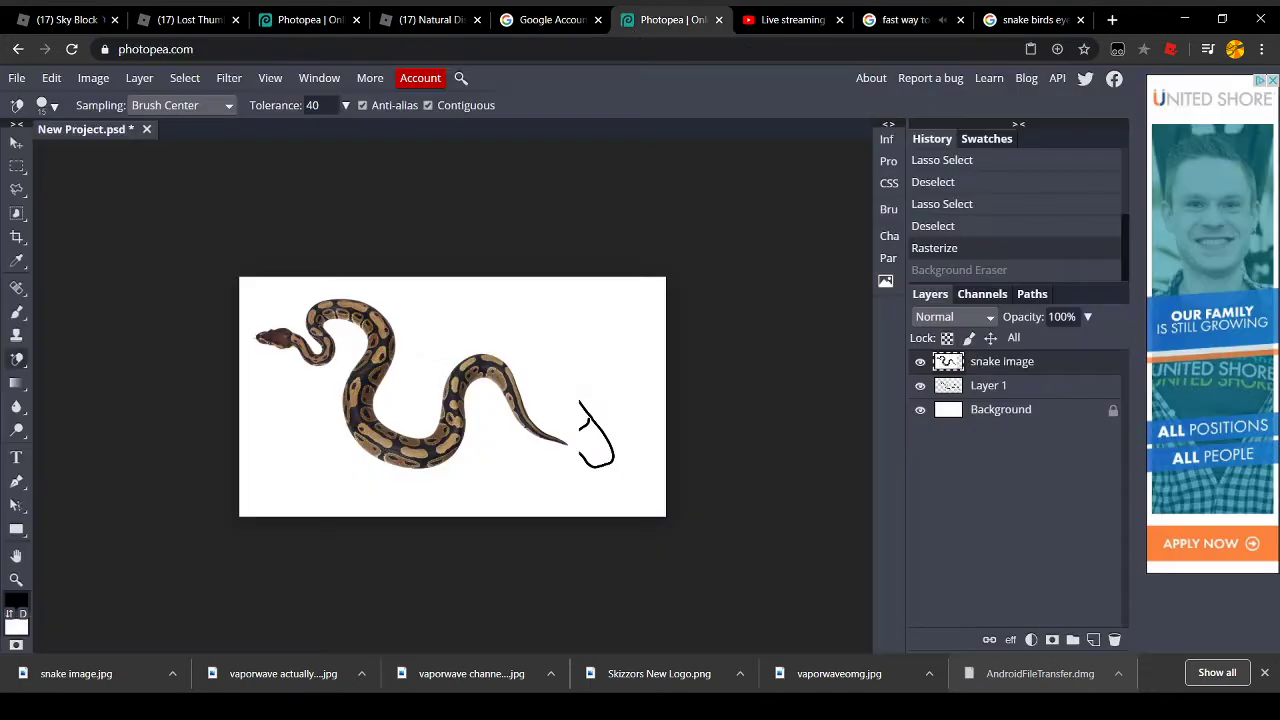
Set the Background Eraser tolerance to 176 and erase small spots of white between the snake's body curves
left_click(46, 105)
left_click(333, 104)
type("176")
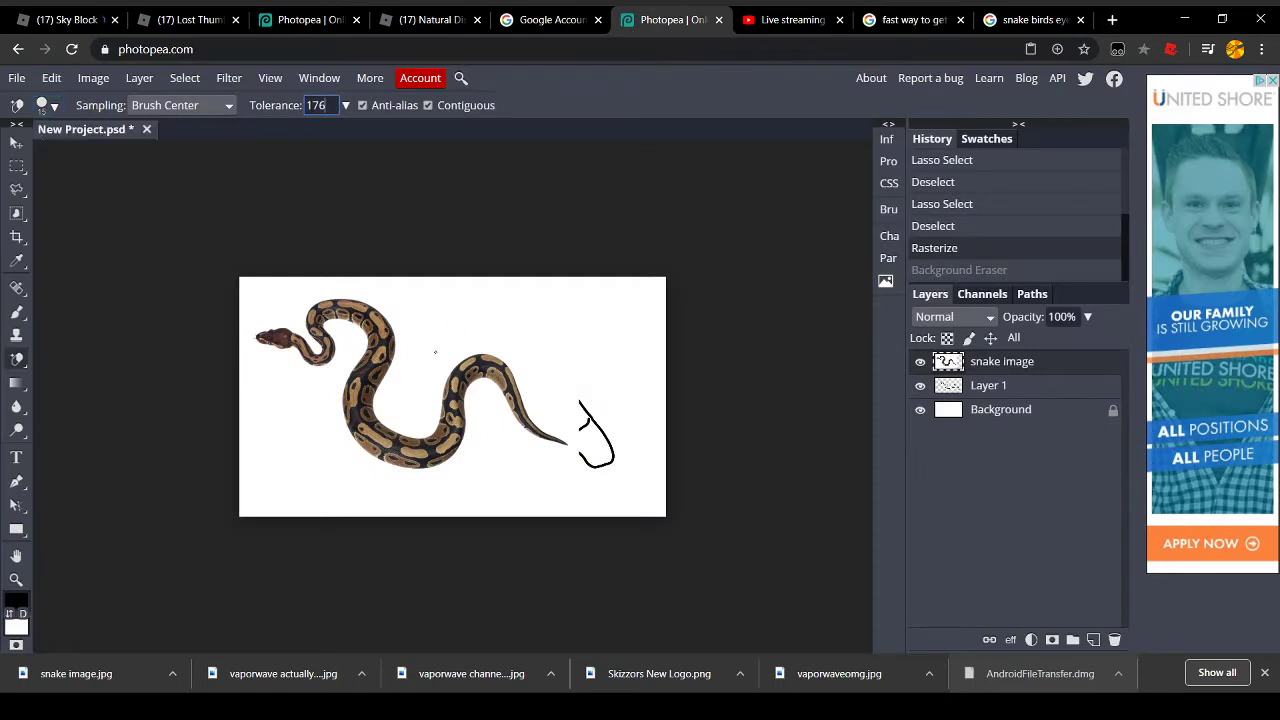
left_click(435, 352)
left_click(425, 362)
left_click(419, 374)
left_click(417, 382)
left_click(362, 404)
left_click(398, 384)
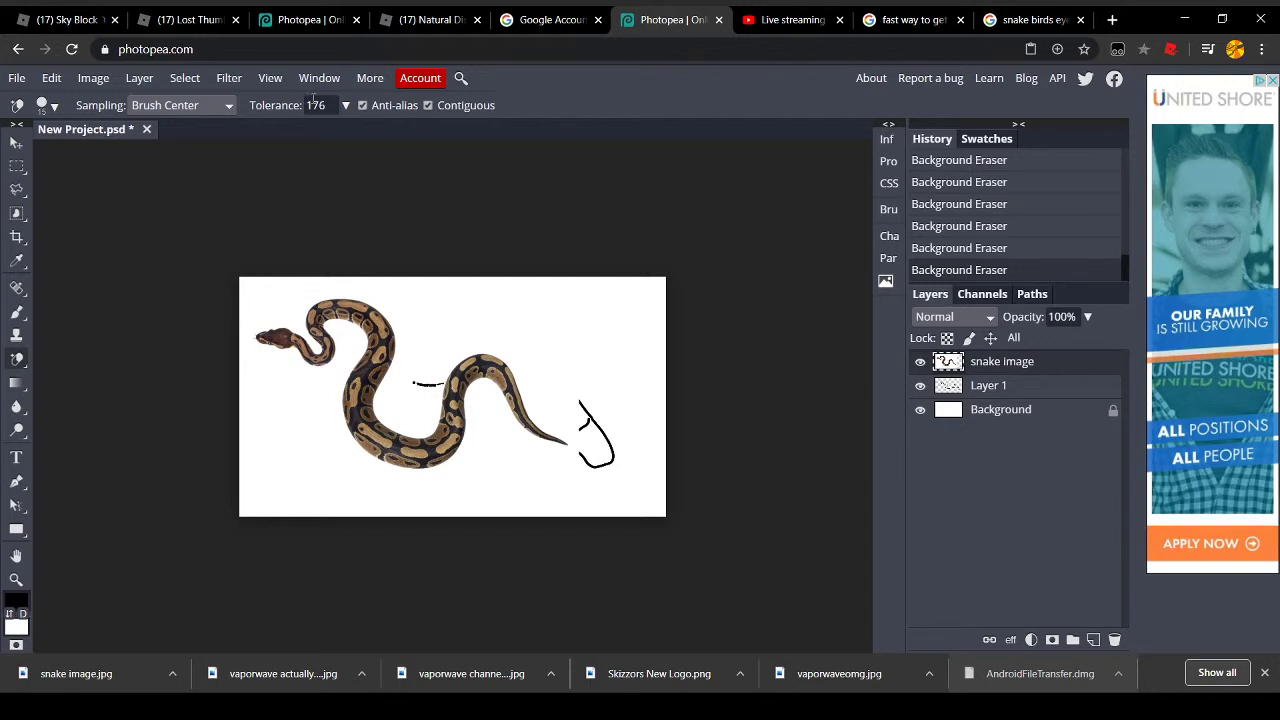
Enlarge the Background Eraser to 336 px, try it across the middle body curve, and undo the latest strokes
left_click(45, 105)
left_click_drag(110, 150, 166, 150)
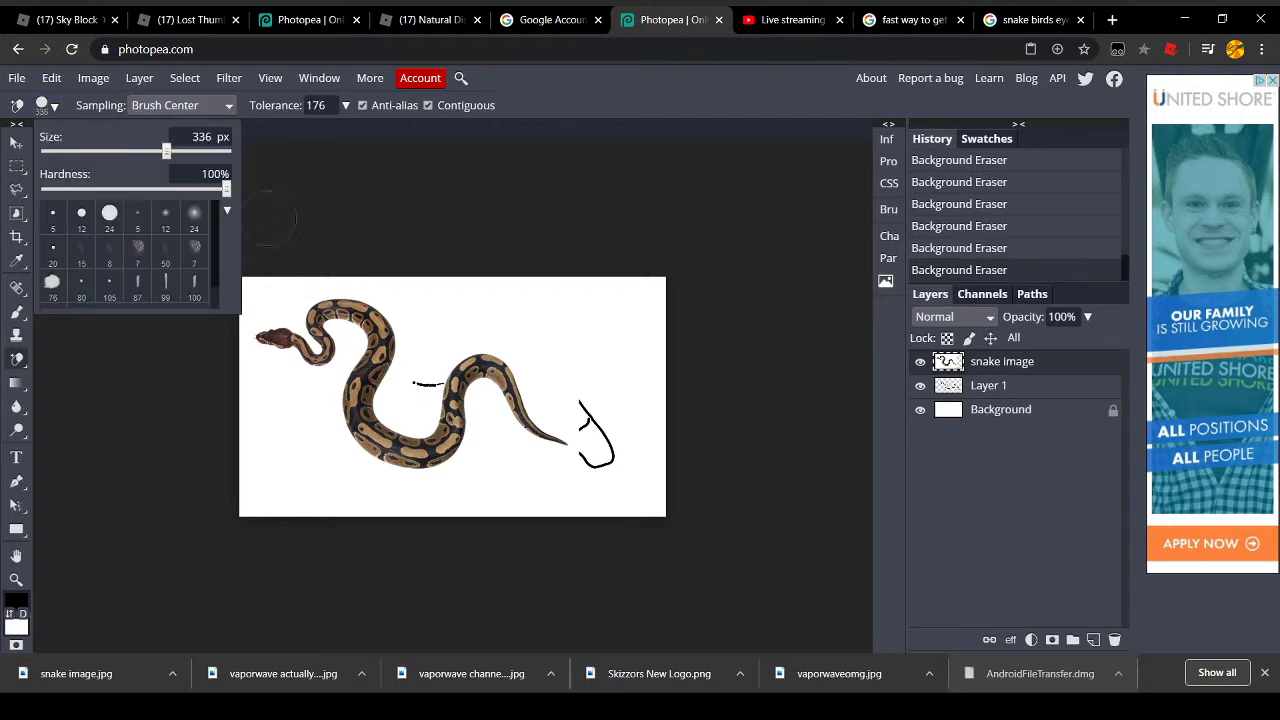
mouse_move(400, 365)
left_mouse_down()
mouse_move(424, 399)
mouse_move(413, 427)
mouse_move(491, 434)
left_mouse_up()
key("ctrl+z")
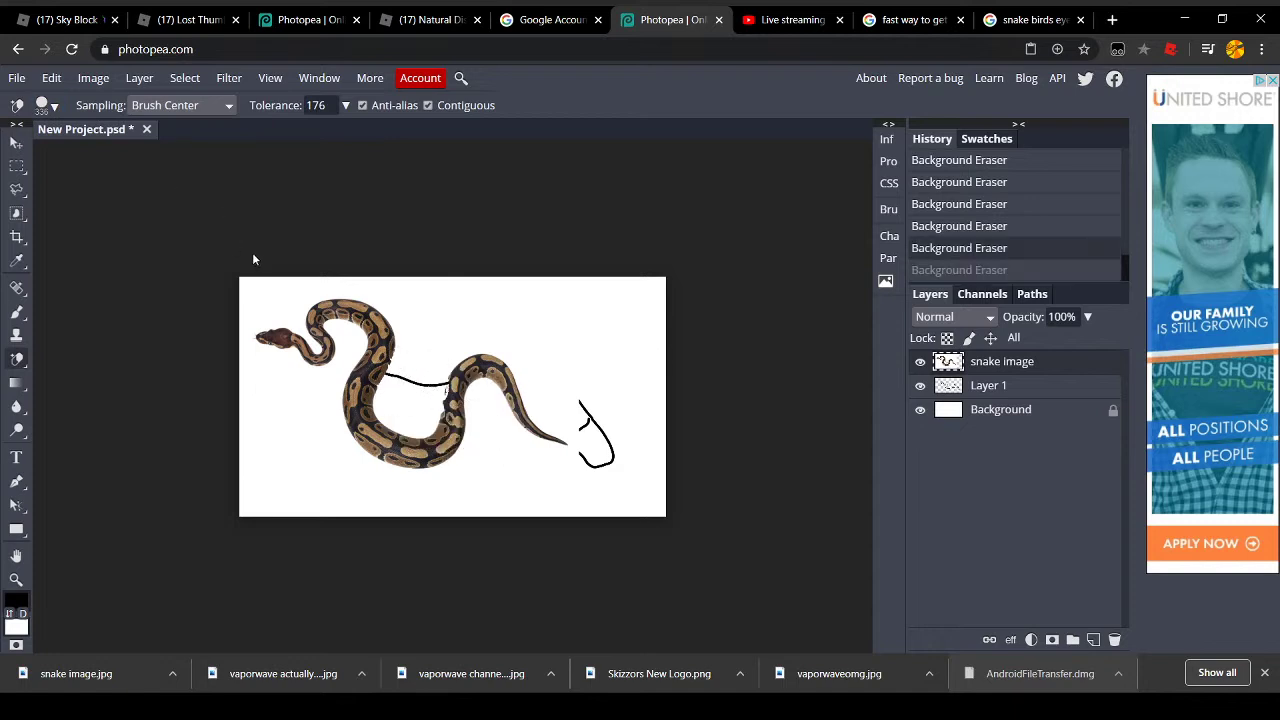
key("ctrl+z")
Set the Background Eraser tolerance to 40 and erase the white around the snake's body and tail, undoing the trial strokes
left_click(316, 105)
type("40")
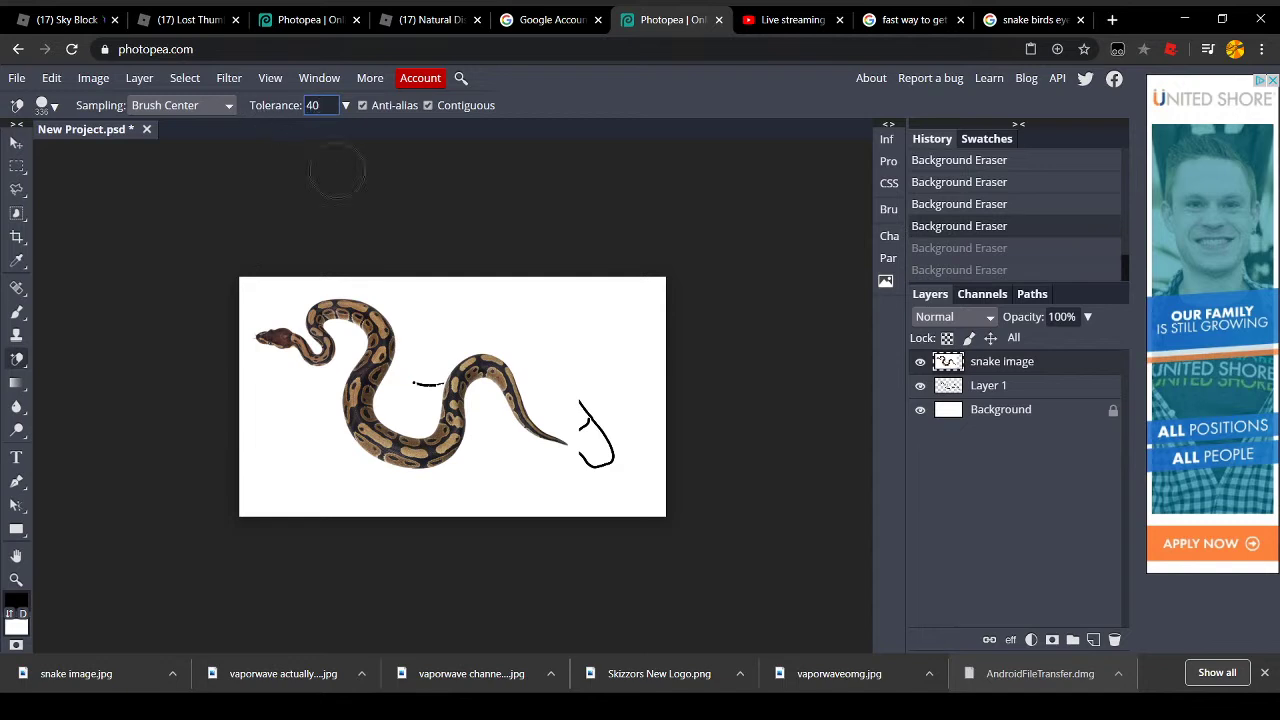
mouse_move(380, 432)
left_mouse_down()
mouse_move(385, 402)
mouse_move(357, 398)
mouse_move(334, 434)
mouse_move(377, 357)
mouse_move(358, 335)
mouse_move(238, 435)
left_mouse_up()
key("ctrl+z")
mouse_move(395, 378)
left_mouse_down()
mouse_move(386, 414)
mouse_move(406, 403)
mouse_move(423, 334)
mouse_move(406, 300)
mouse_move(302, 290)
mouse_move(277, 314)
mouse_move(300, 335)
left_mouse_up()
key("ctrl+z")
mouse_move(400, 415)
left_mouse_down()
mouse_move(425, 420)
mouse_move(395, 400)
mouse_move(416, 343)
mouse_move(409, 288)
mouse_move(407, 299)
left_mouse_up()
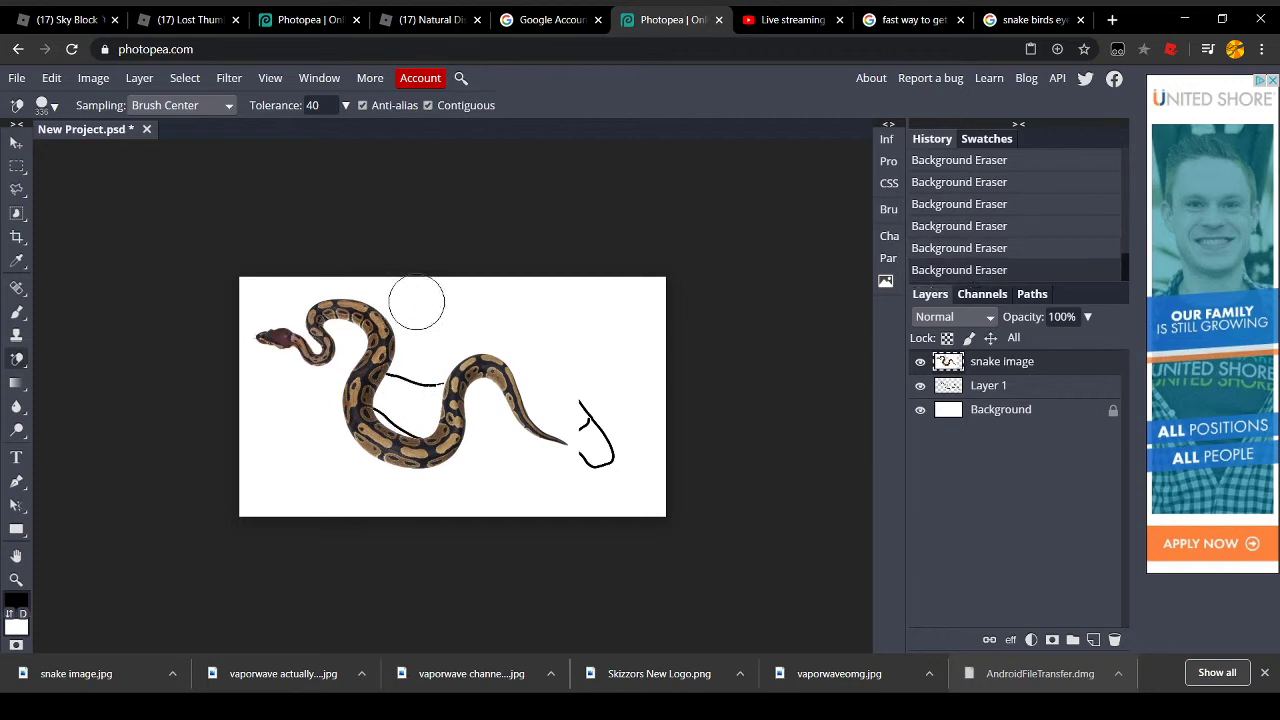
mouse_move(417, 393)
left_mouse_down()
mouse_move(463, 317)
mouse_move(523, 349)
mouse_move(563, 394)
mouse_move(593, 437)
mouse_move(586, 471)
mouse_move(509, 451)
mouse_move(490, 430)
mouse_move(499, 443)
mouse_move(460, 476)
mouse_move(412, 486)
mouse_move(350, 472)
mouse_move(326, 424)
left_mouse_up()
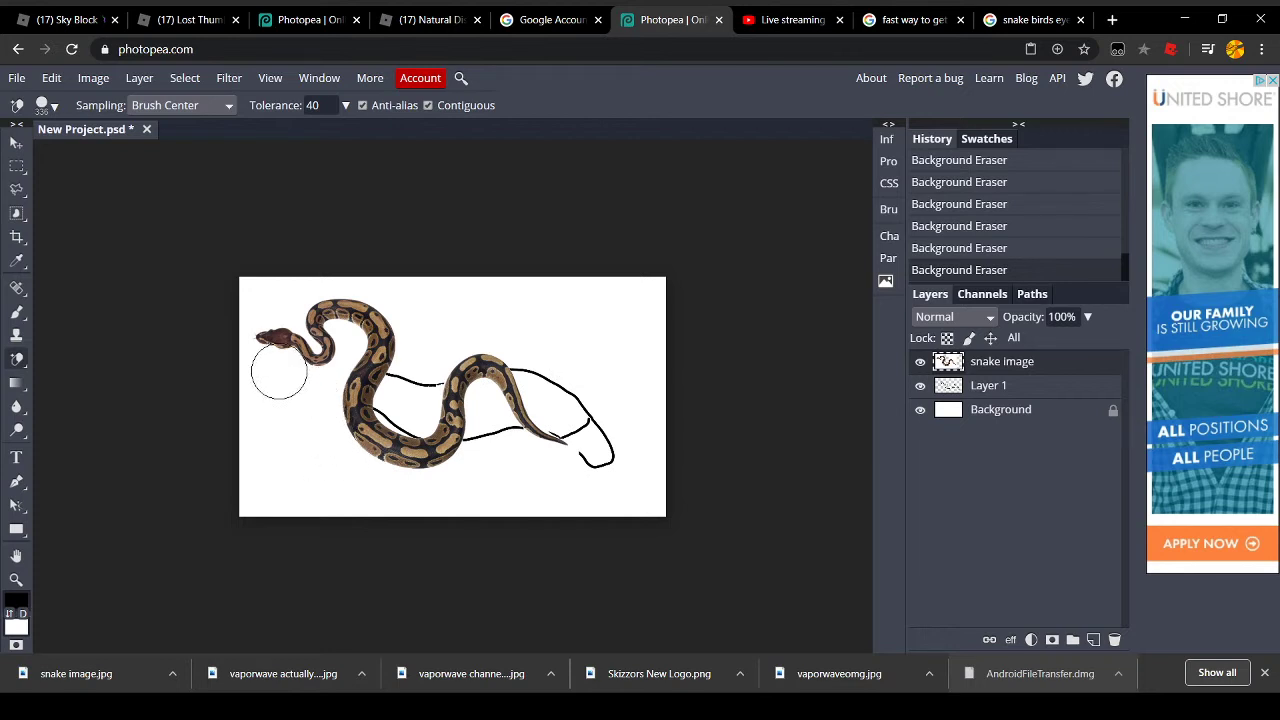
Shrink the Background Eraser and erase the white inside the loop behind the snake's head, undoing the stroke that removes its neck
right_click(432, 310)
left_click_drag(569, 341, 516, 341)
left_click(339, 373)
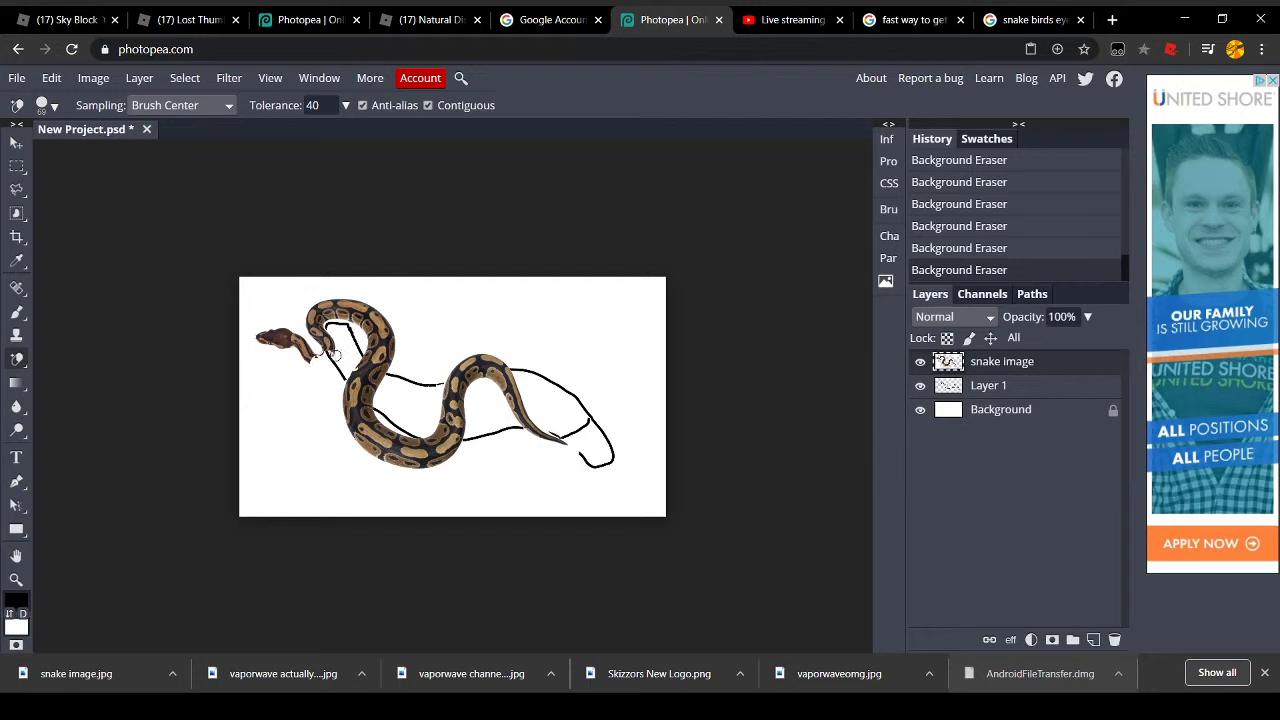
key("ctrl+z")
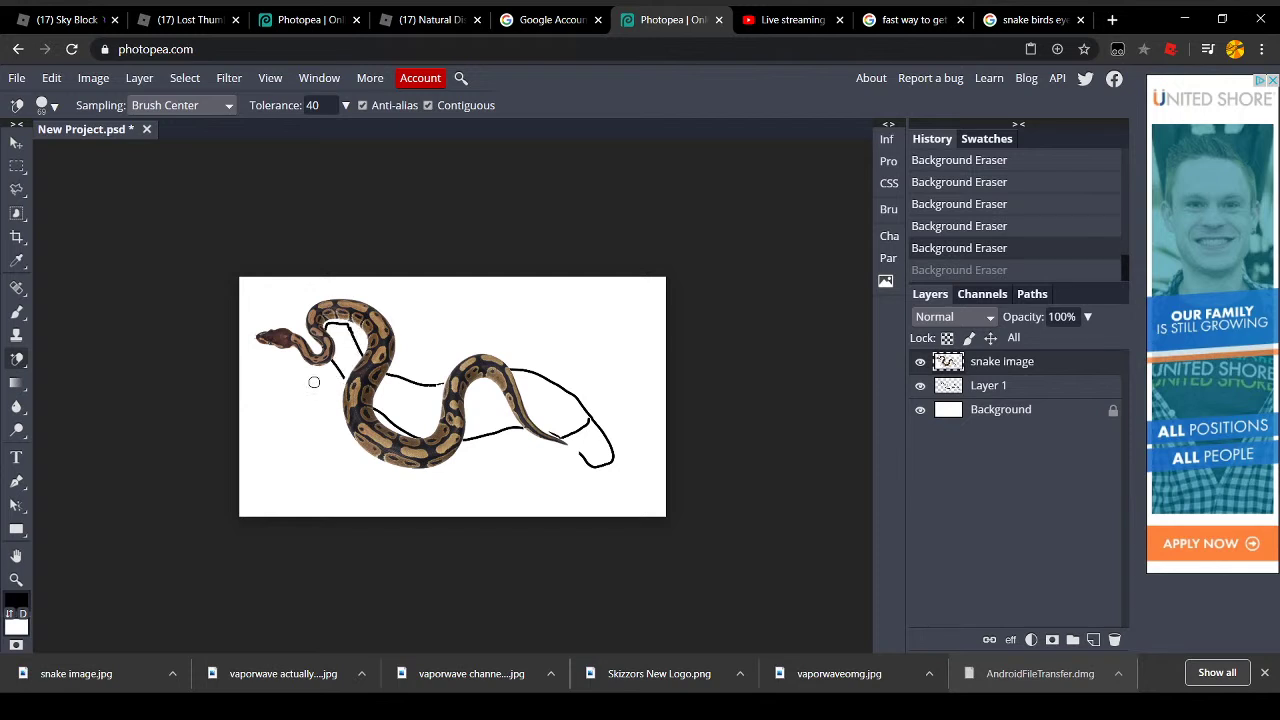
key("ctrl+shift+z")
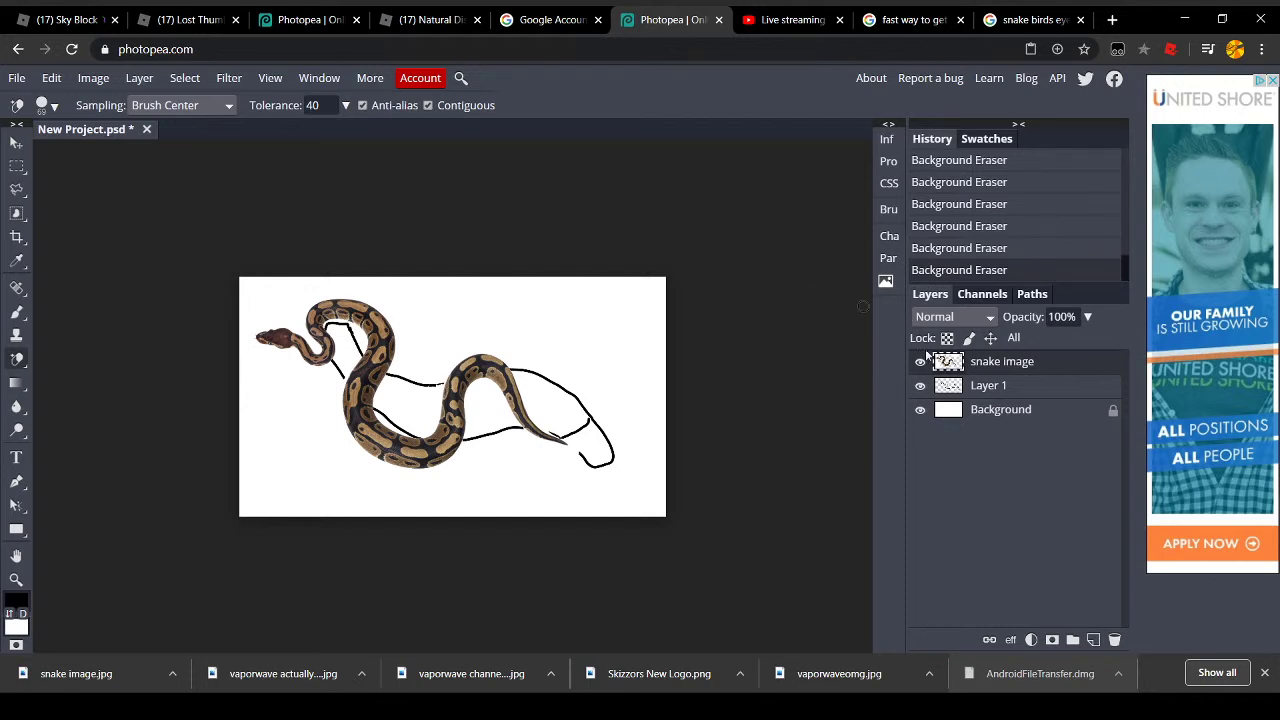
Hide the Background layer and background-erase parts of the leftover white above and below the snake
left_click(921, 410)
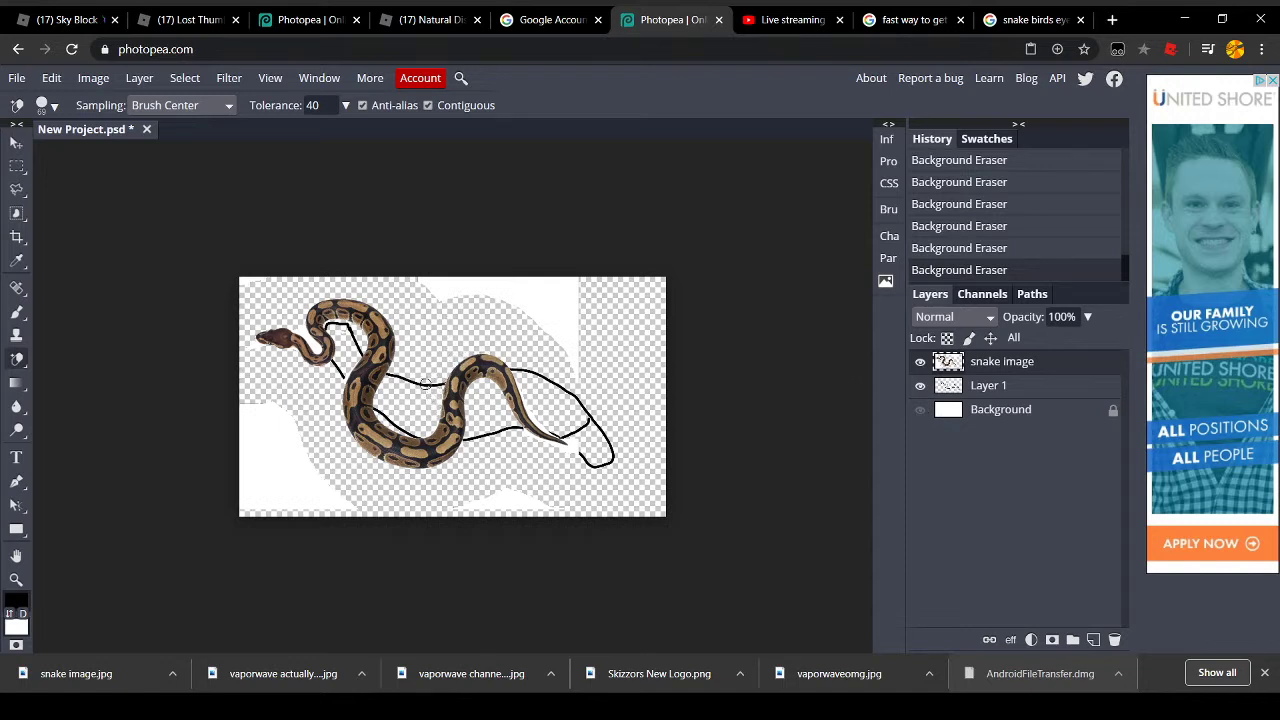
mouse_move(444, 301)
left_mouse_down()
mouse_move(442, 316)
mouse_move(445, 295)
mouse_move(472, 284)
mouse_move(437, 293)
left_mouse_up()
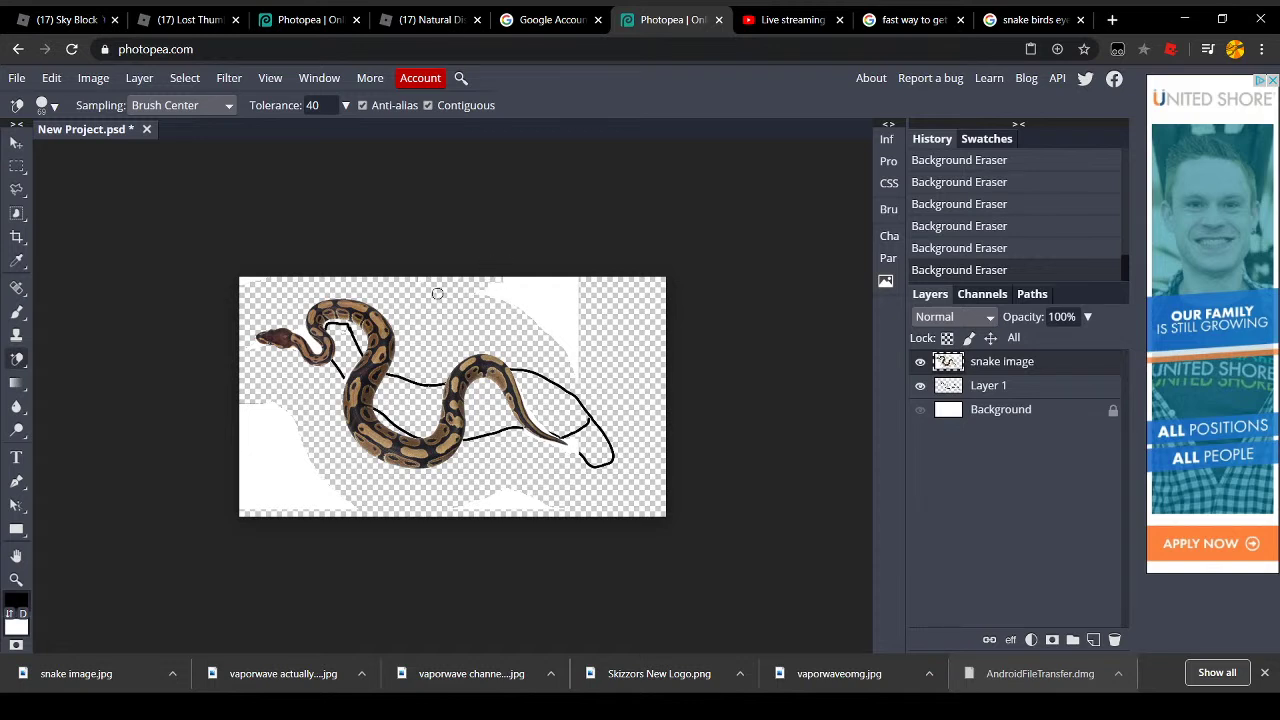
mouse_move(311, 455)
left_mouse_down()
mouse_move(286, 430)
mouse_move(287, 450)
mouse_move(283, 431)
mouse_move(408, 444)
left_mouse_up()
Erase the remaining white patches around the snake with the regular Eraser at 267 px, using a smaller brush for the last remnants
key("shift+e")
right_click(283, 410)
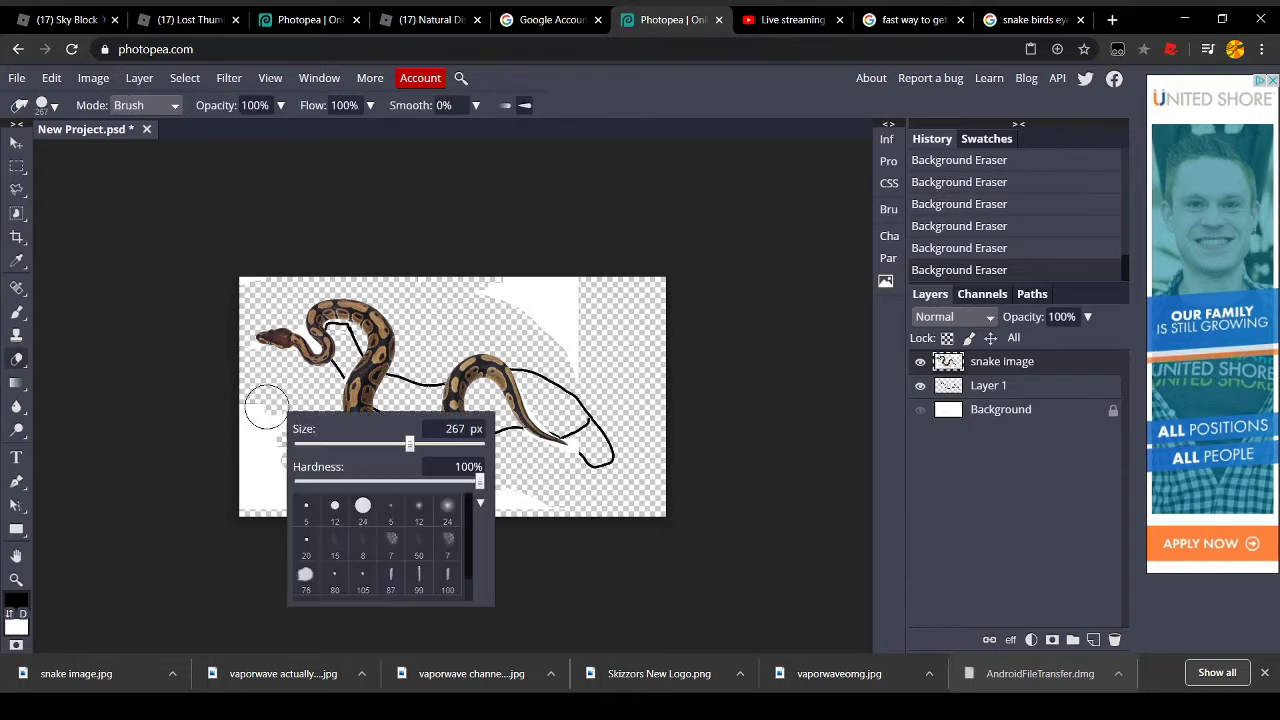
mouse_move(324, 484)
left_mouse_down()
mouse_move(261, 496)
mouse_move(239, 459)
mouse_move(274, 457)
left_mouse_up()
mouse_move(443, 502)
left_mouse_down()
mouse_move(528, 490)
mouse_move(575, 502)
mouse_move(575, 470)
left_mouse_up()
mouse_move(566, 462)
left_mouse_down()
mouse_move(560, 450)
mouse_move(590, 445)
mouse_move(575, 428)
left_mouse_up()
left_click(559, 414)
left_click(559, 414)
left_click(552, 407)
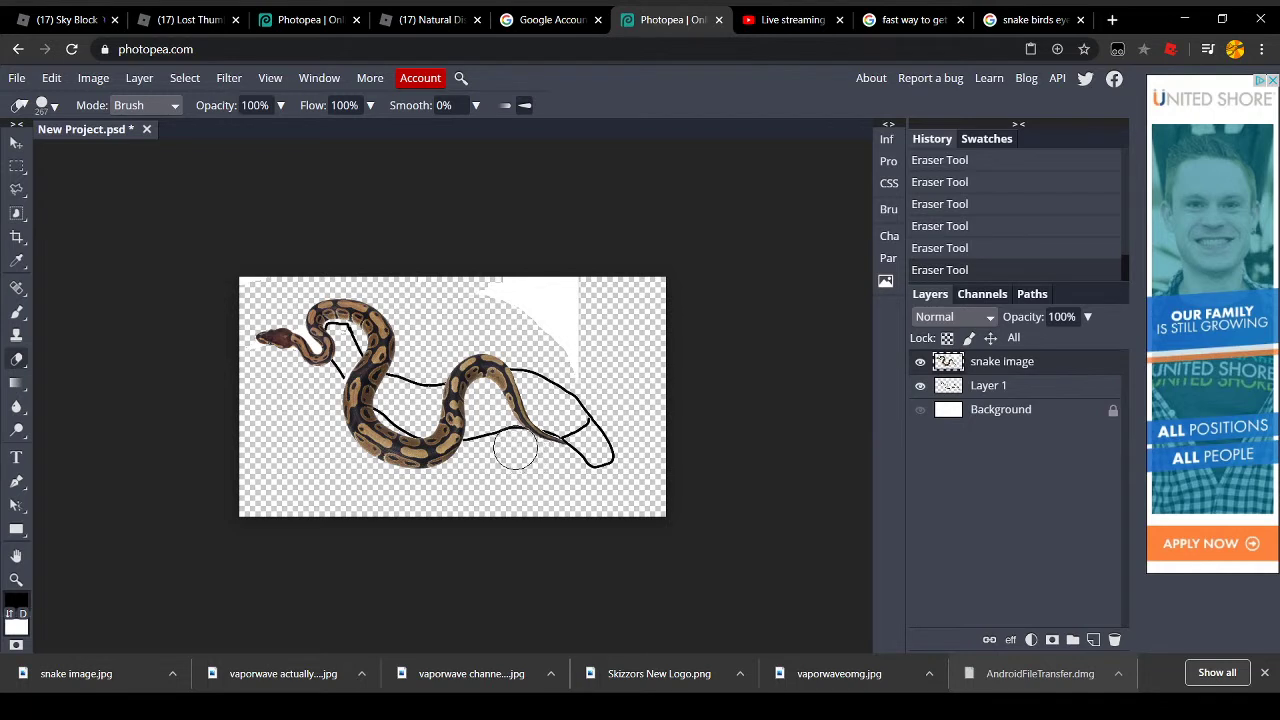
mouse_move(567, 393)
left_mouse_down()
mouse_move(564, 274)
mouse_move(538, 293)
mouse_move(550, 293)
mouse_move(545, 325)
mouse_move(523, 290)
left_mouse_up()
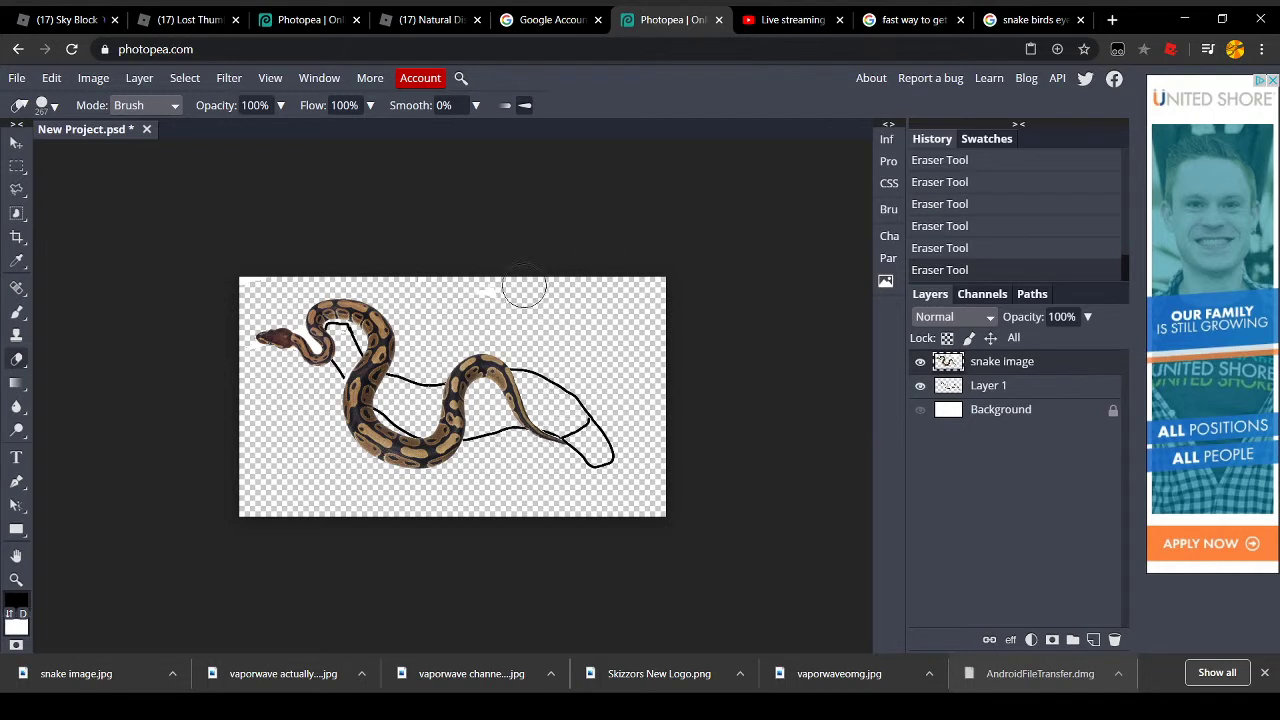
right_click(280, 316)
left_click_drag(400, 345, 359, 347)
Select the snake's tail section with a rectangular selection, paste a copy as a new layer, and hide the snake image layer
left_click(16, 165)
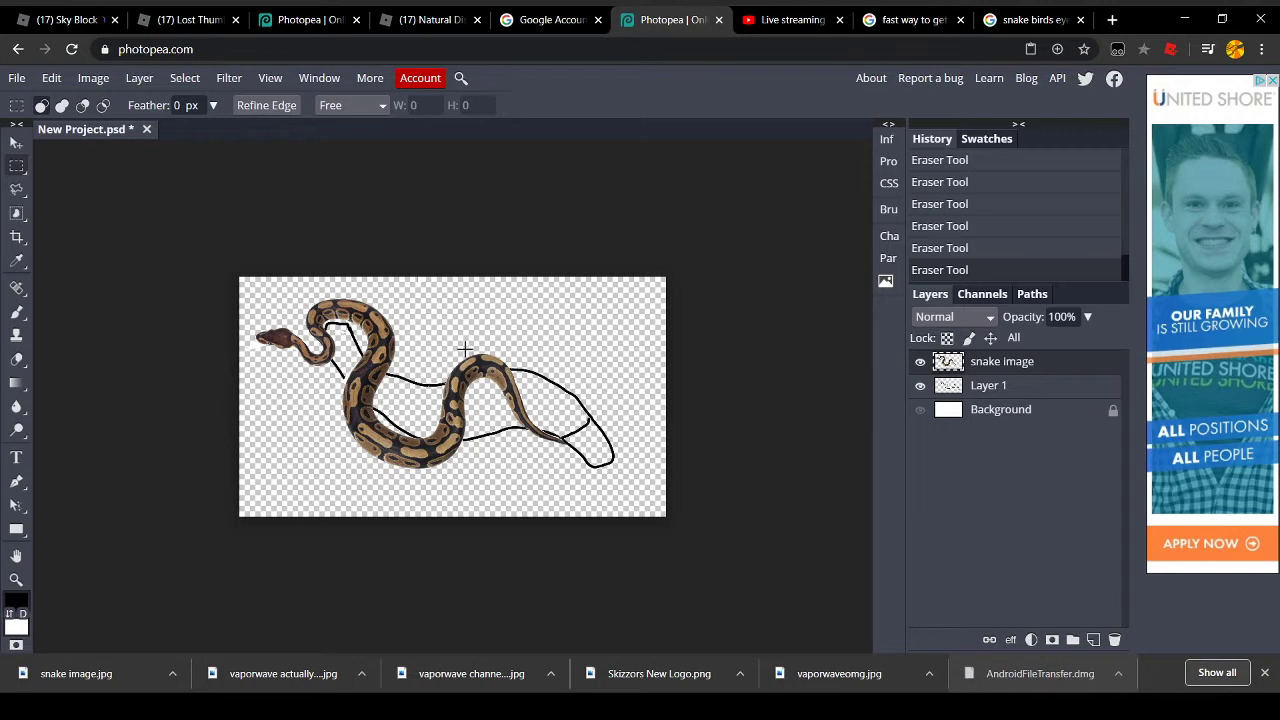
left_click_drag(477, 342, 584, 466)
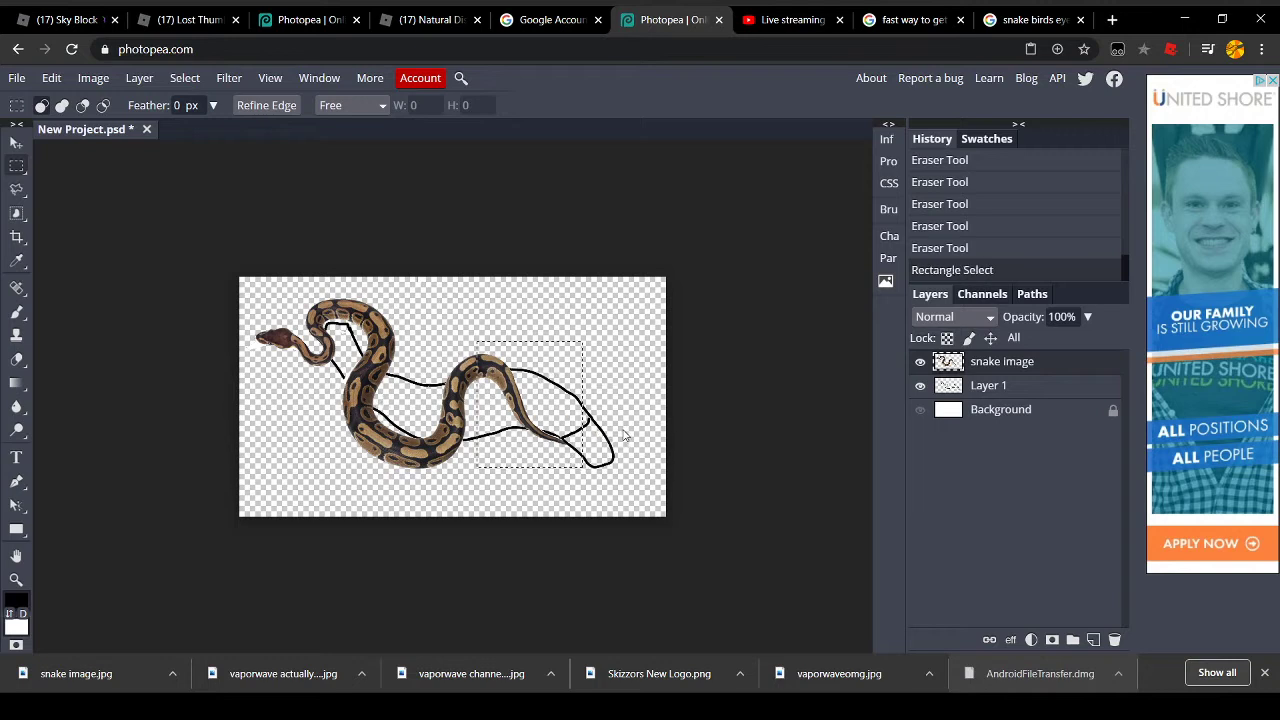
key("ctrl+v")
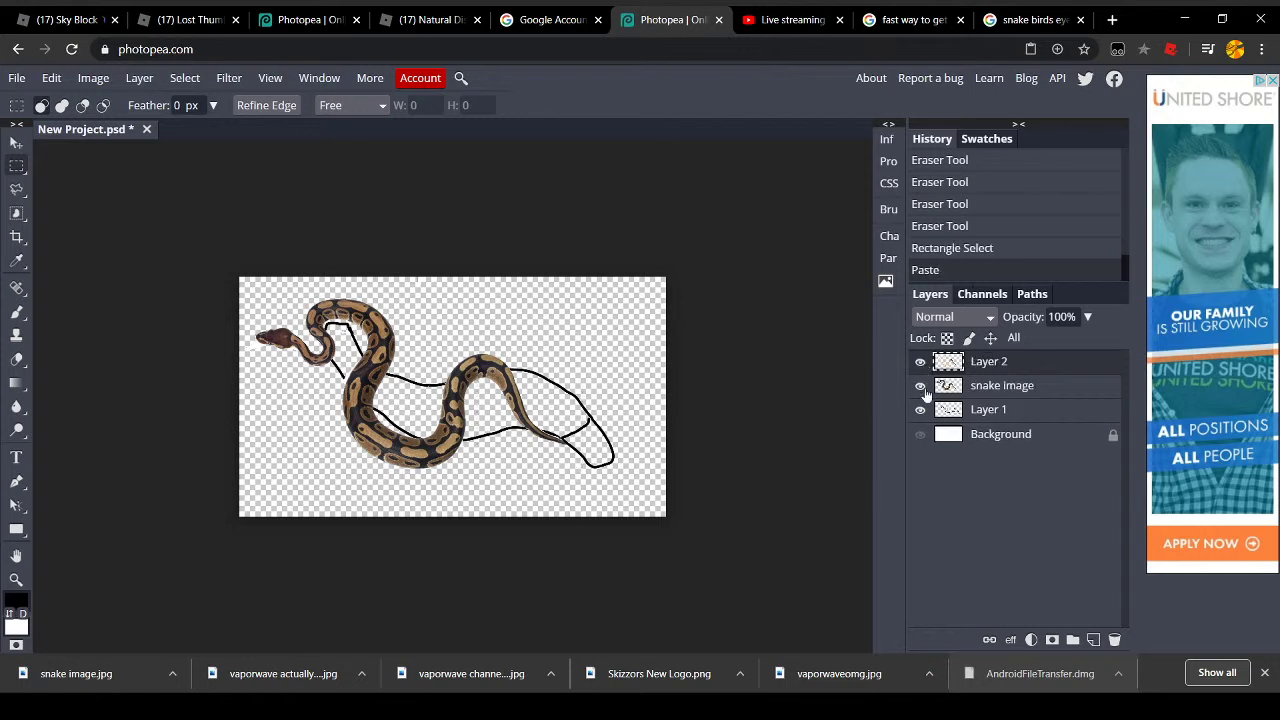
left_click(920, 385)
Move the tail piece to the outline's left end, rotate it about -174.6° and scale it to 121.33% by 104.09%
left_click(16, 142)
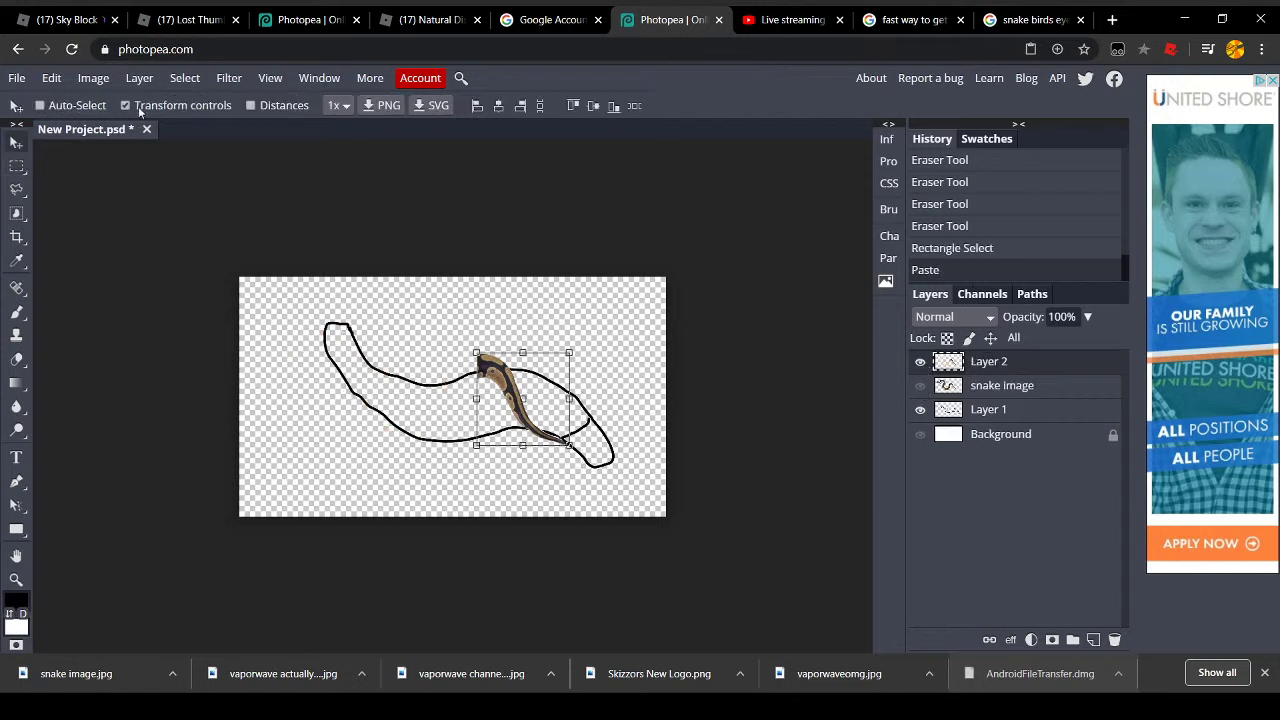
left_click_drag(538, 407, 397, 364)
left_click_drag(382, 420, 437, 456)
left_click_drag(364, 378, 324, 342)
left_click_drag(251, 270, 295, 316)
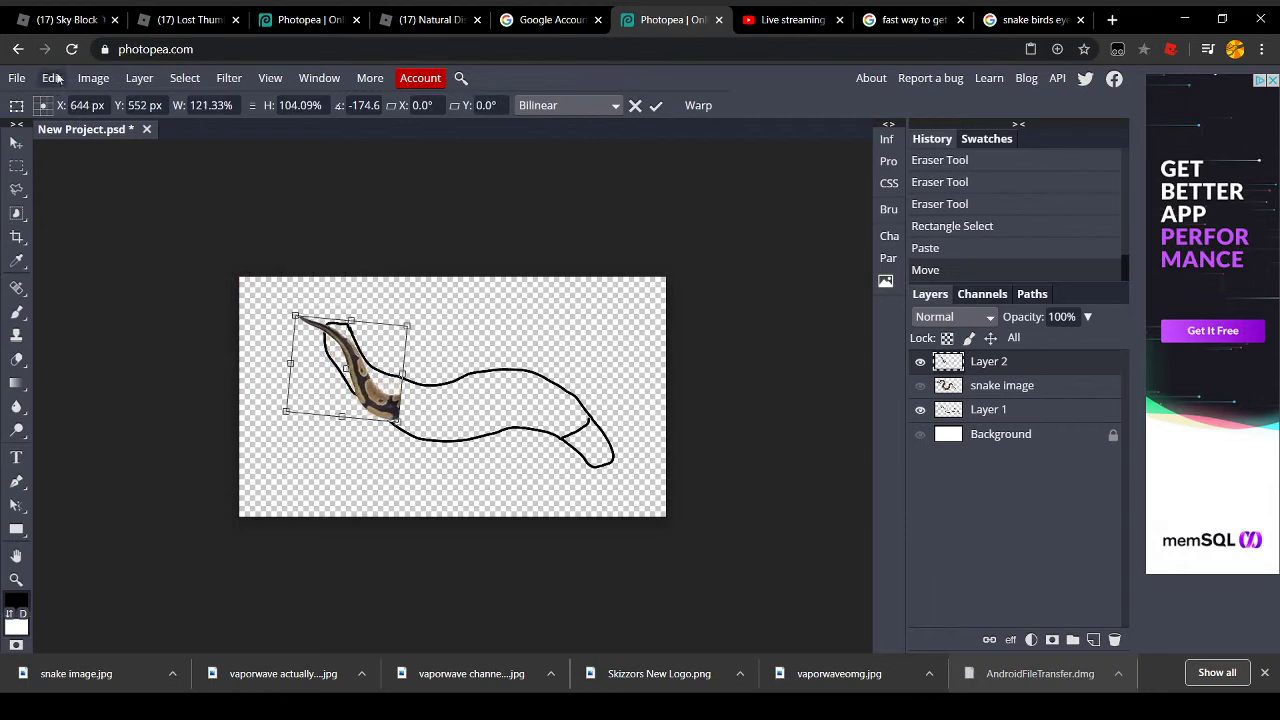
Warp the tail piece to fill the curved left end of the outline, and rotate it by about 3.7°
left_click(92, 80)
mouse_move(44, 85)
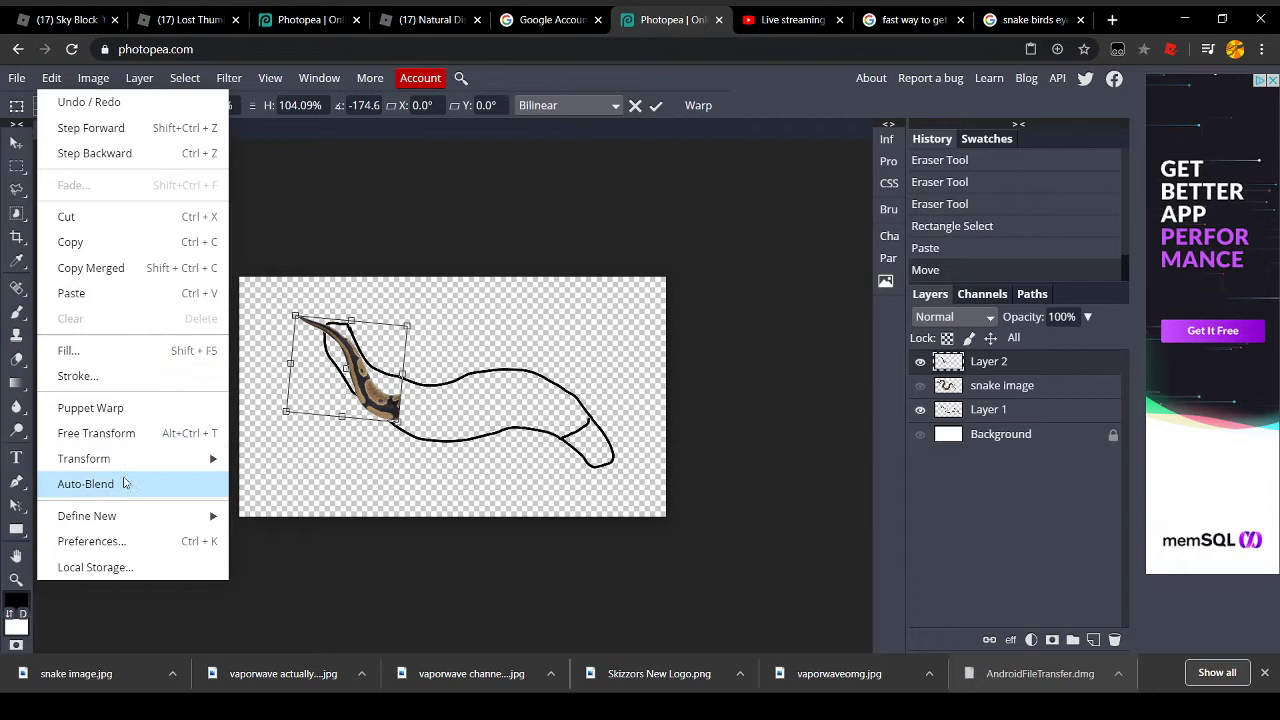
mouse_move(132, 464)
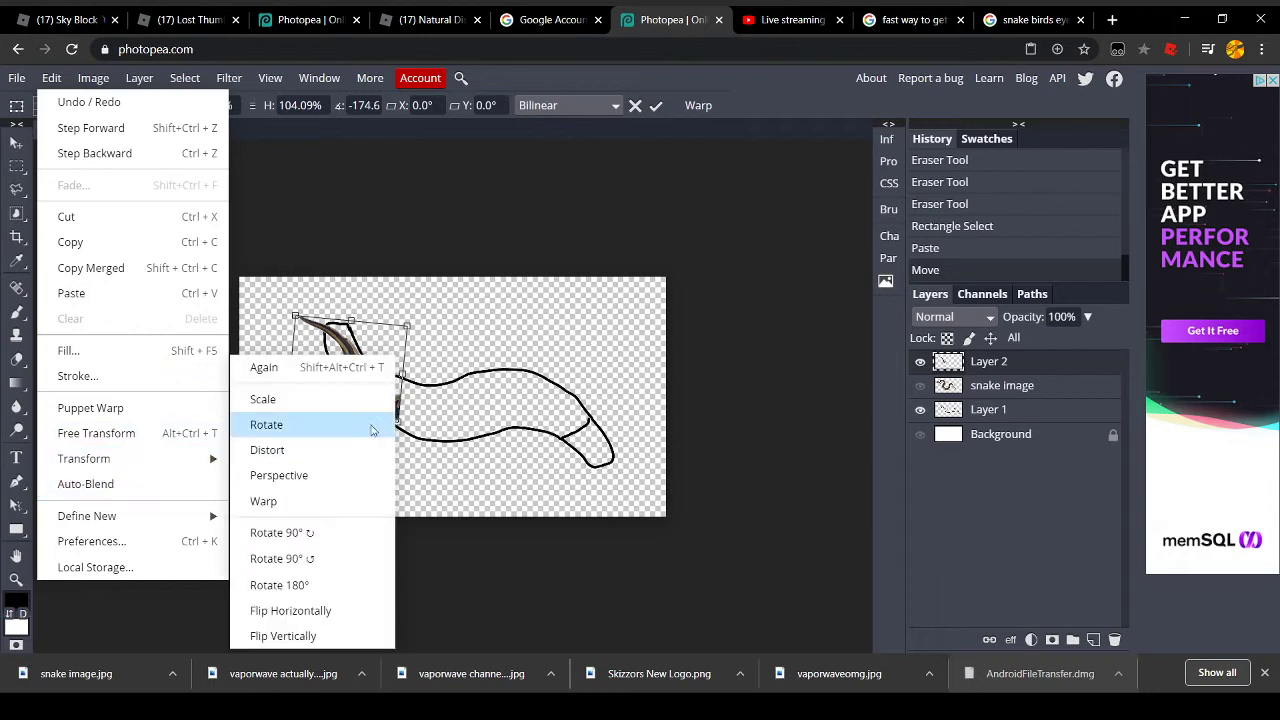
left_click(356, 508)
left_click_drag(366, 362, 384, 370)
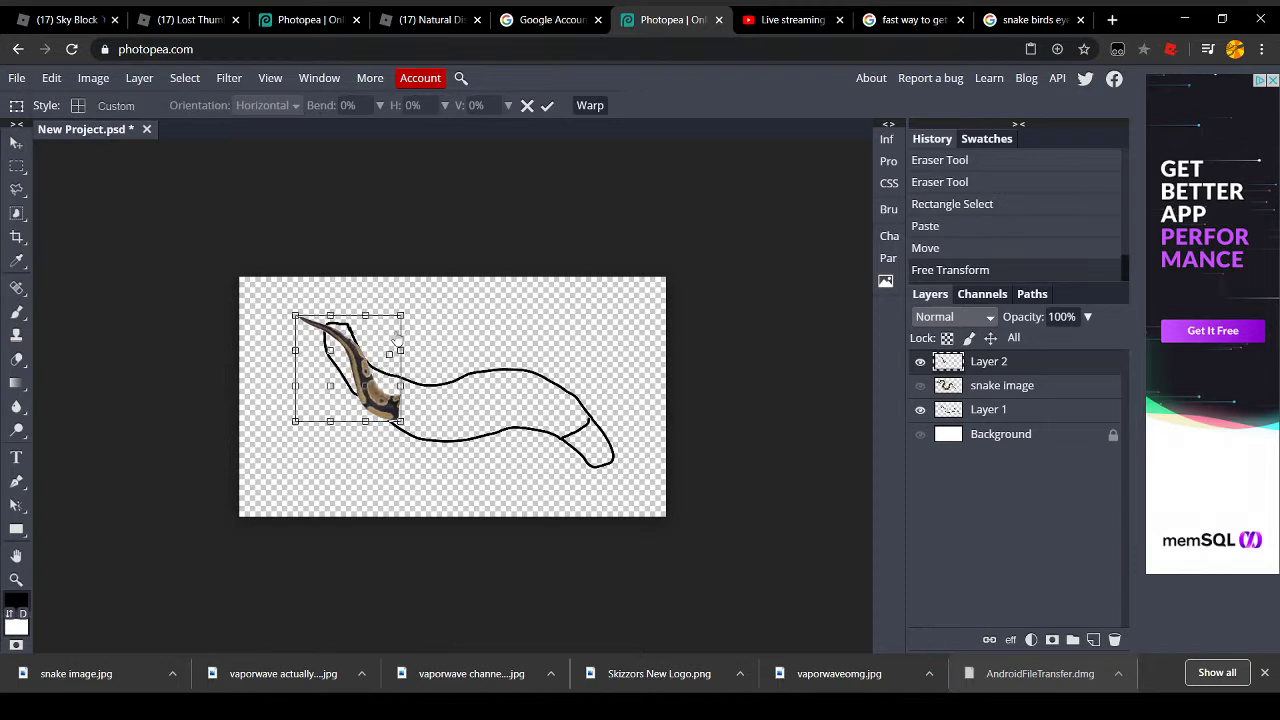
left_click_drag(400, 320, 450, 314)
left_click_drag(443, 364, 390, 380)
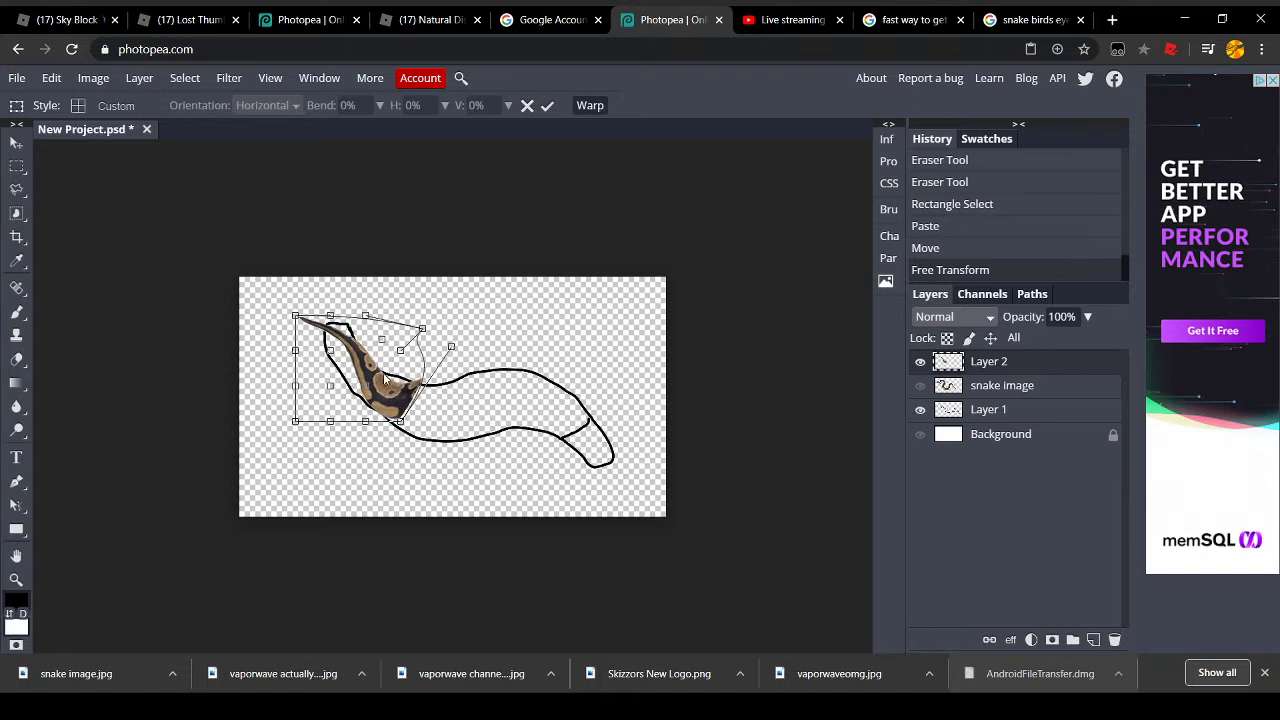
left_click_drag(288, 390, 300, 272)
left_click_drag(276, 383, 265, 380)
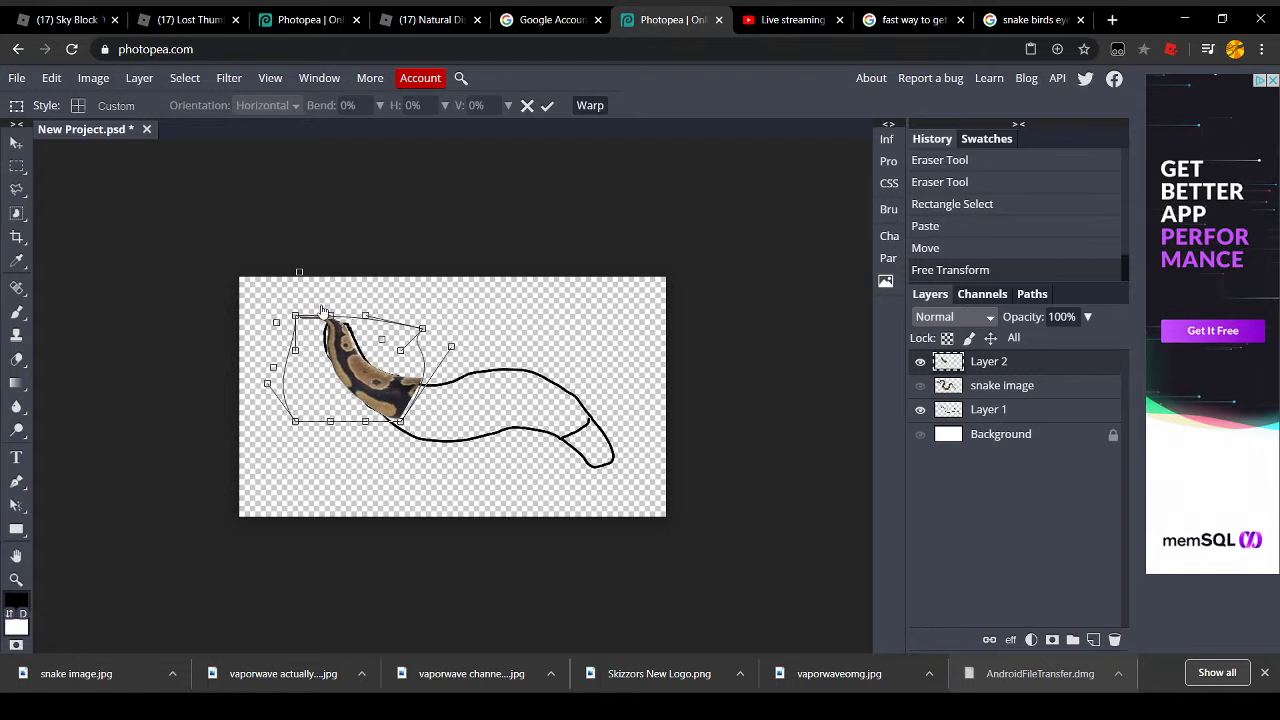
left_click_drag(329, 307, 323, 260)
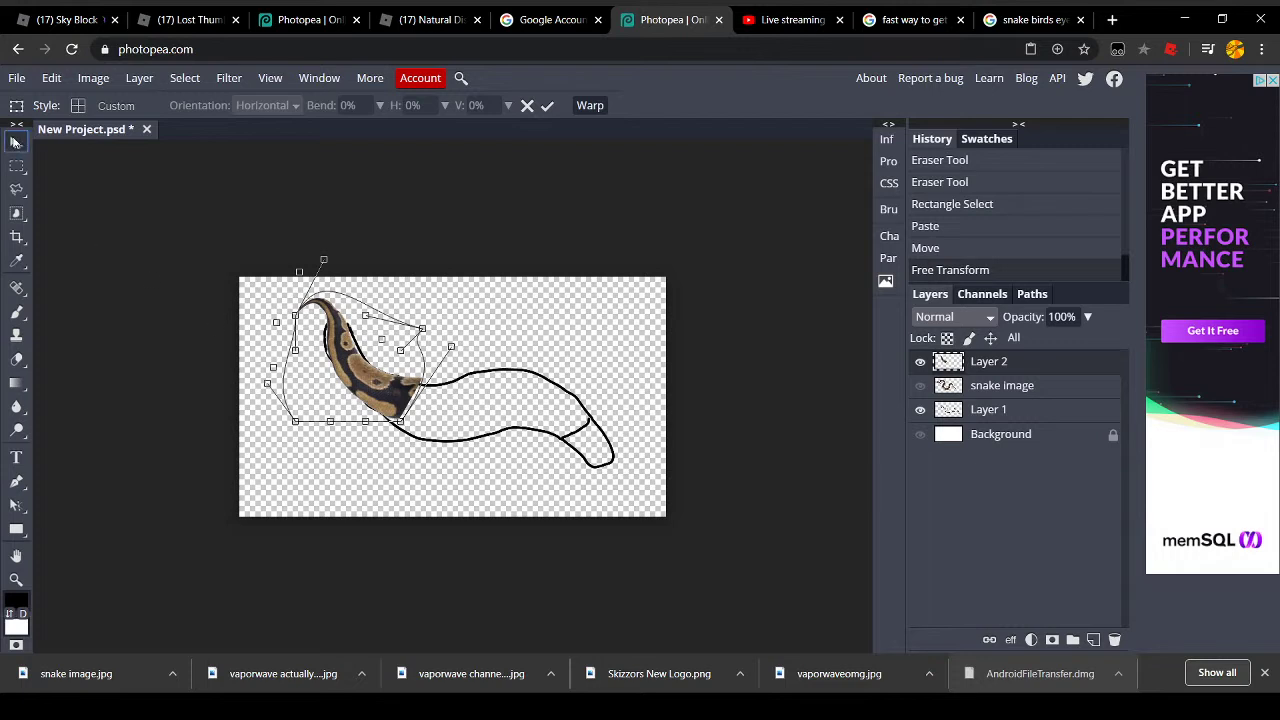
key("Return")
left_click_drag(366, 430, 364, 440)
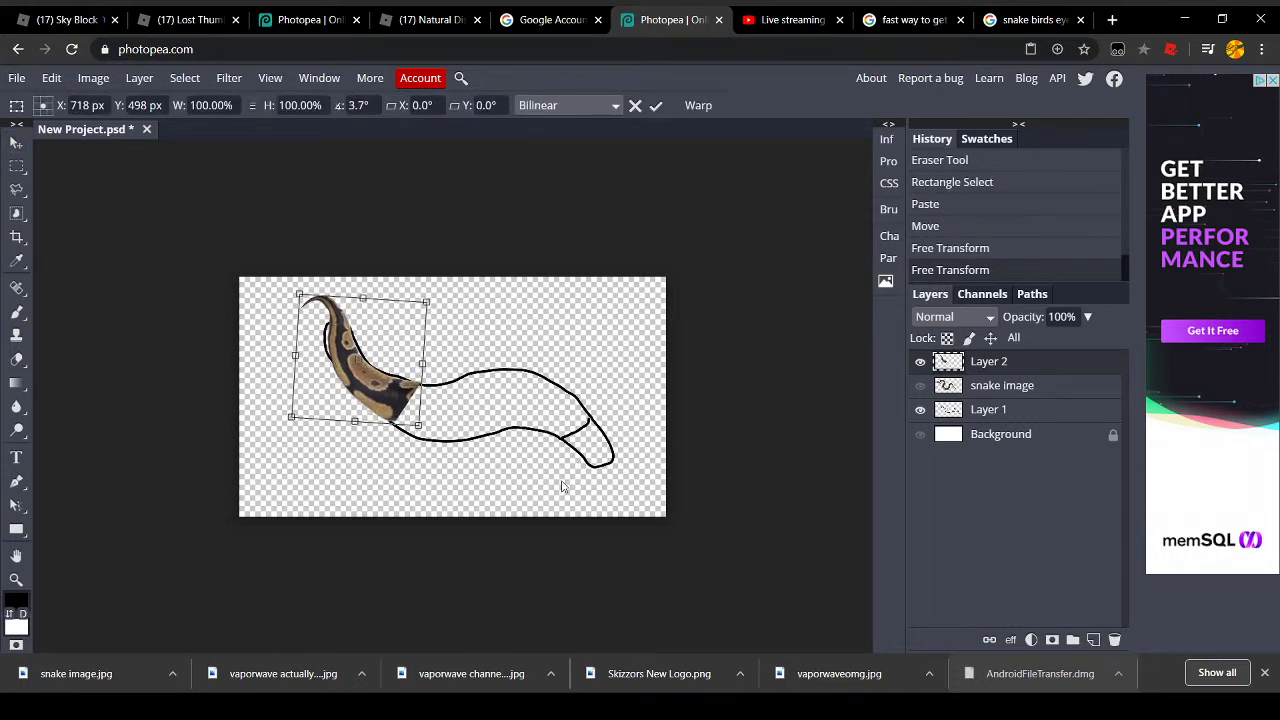
Show the snake image layer, place it above the tail piece's layer, and shift the snake slightly down and right
left_click(920, 361)
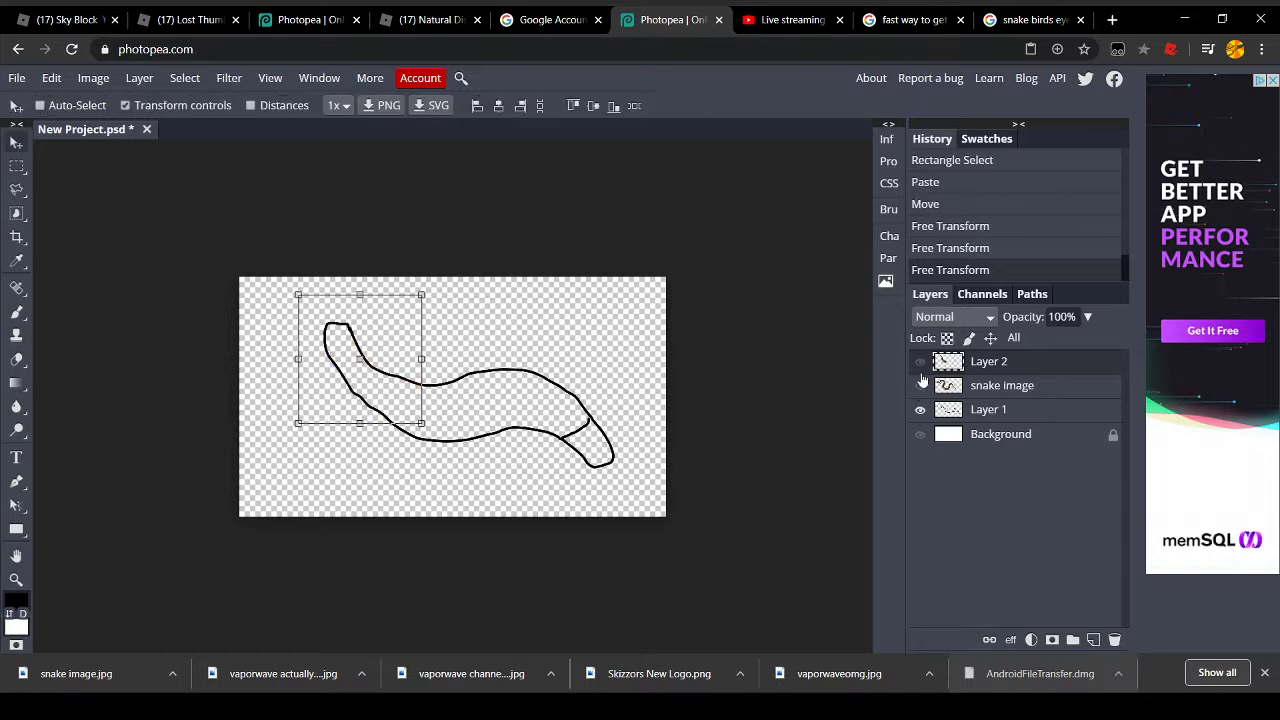
left_click(920, 386)
left_click(920, 361)
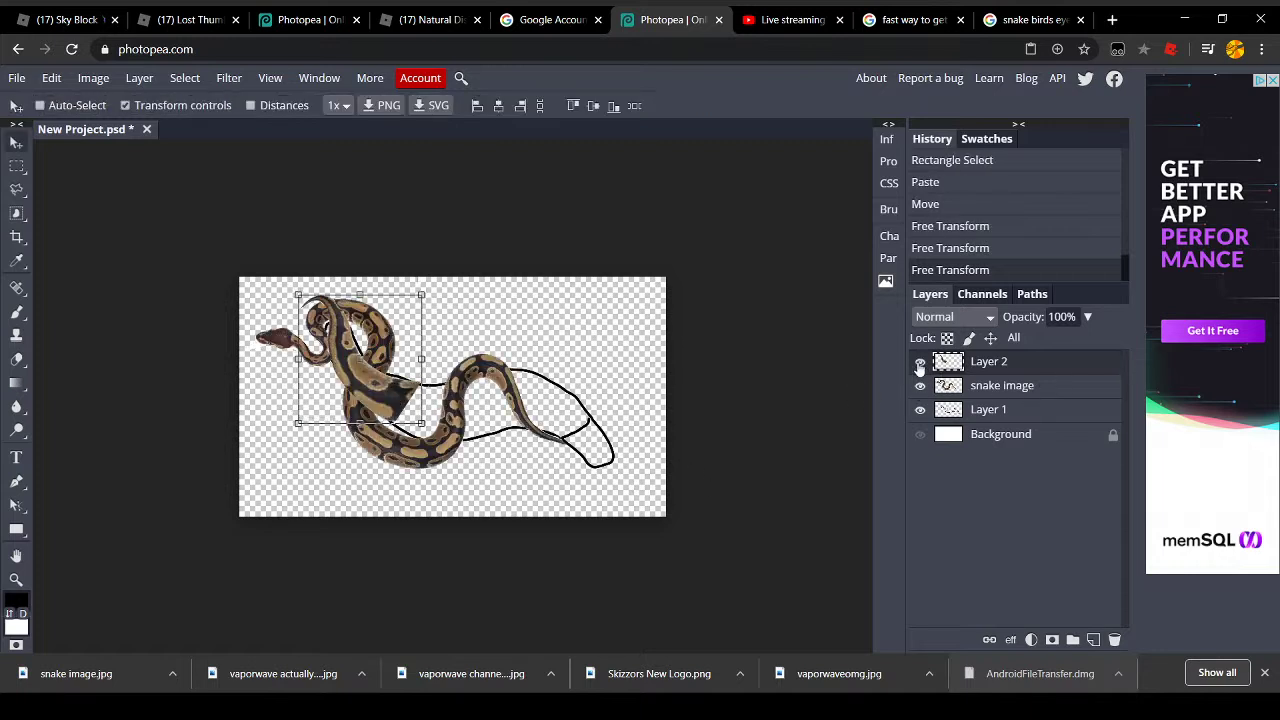
left_click_drag(995, 386, 995, 356)
left_click_drag(361, 437, 392, 452)
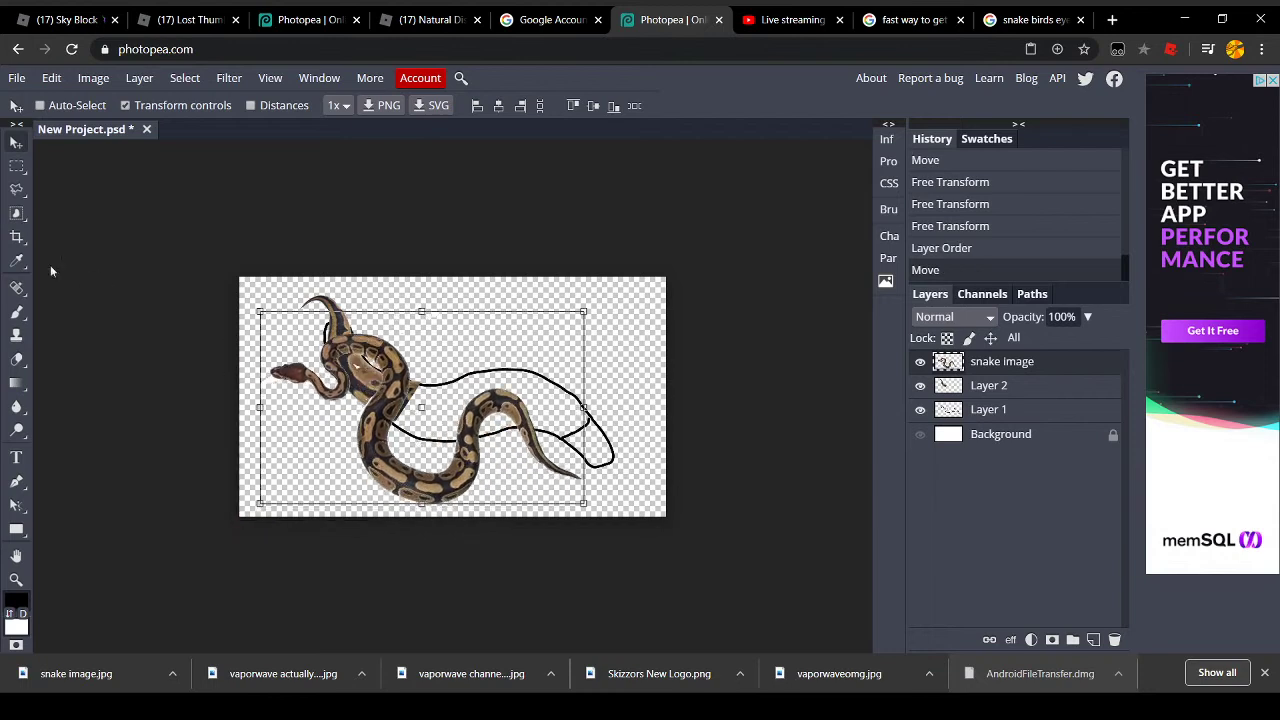
Copy the snake's lower U-shaped body curve onto a new layer using a rectangular selection, and hide the snake image layer
left_click(16, 166)
left_click_drag(346, 442, 493, 513)
key("ctrl+c")
key("ctrl+v")
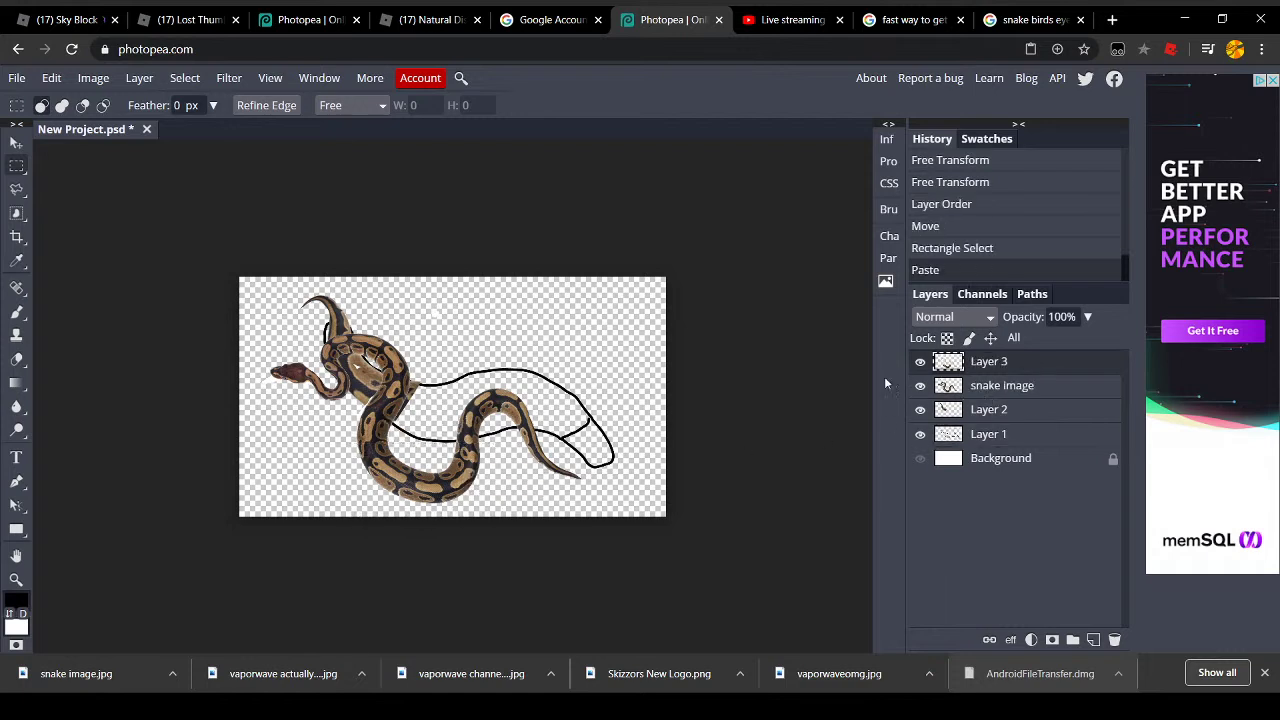
left_click(918, 386)
left_click_drag(455, 487, 521, 467)
left_click(16, 144)
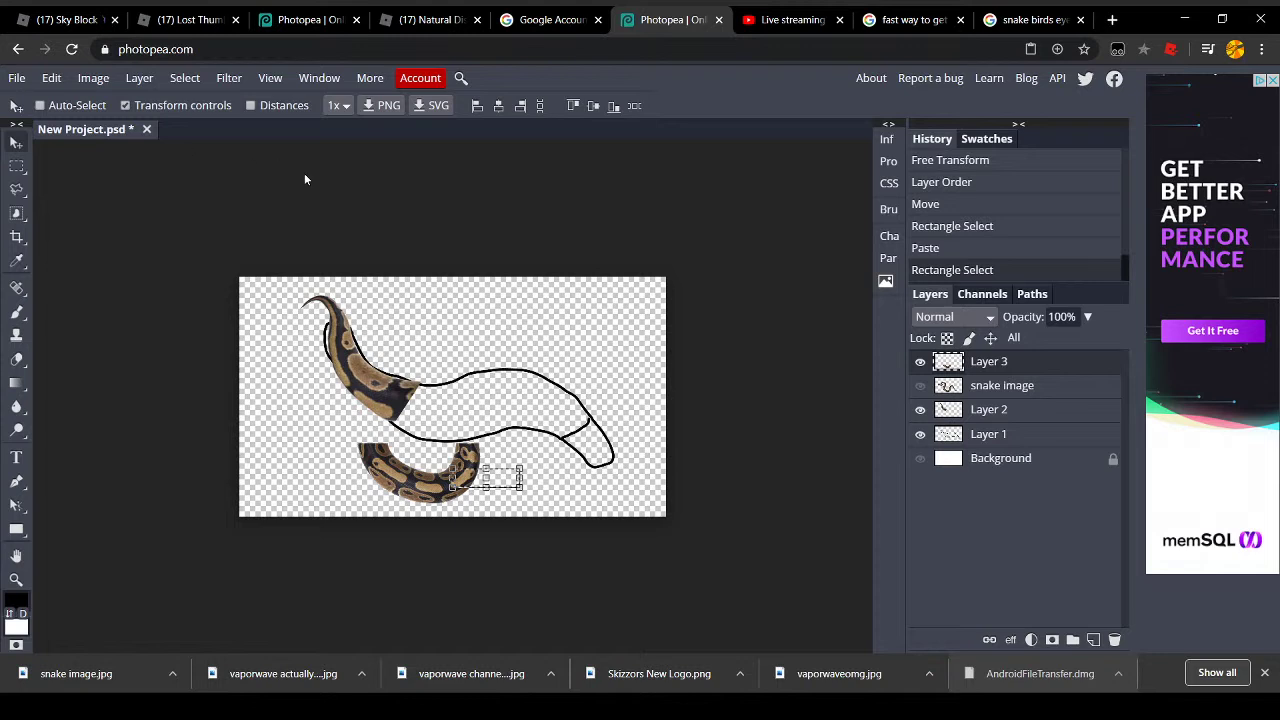
key("ctrl+z")
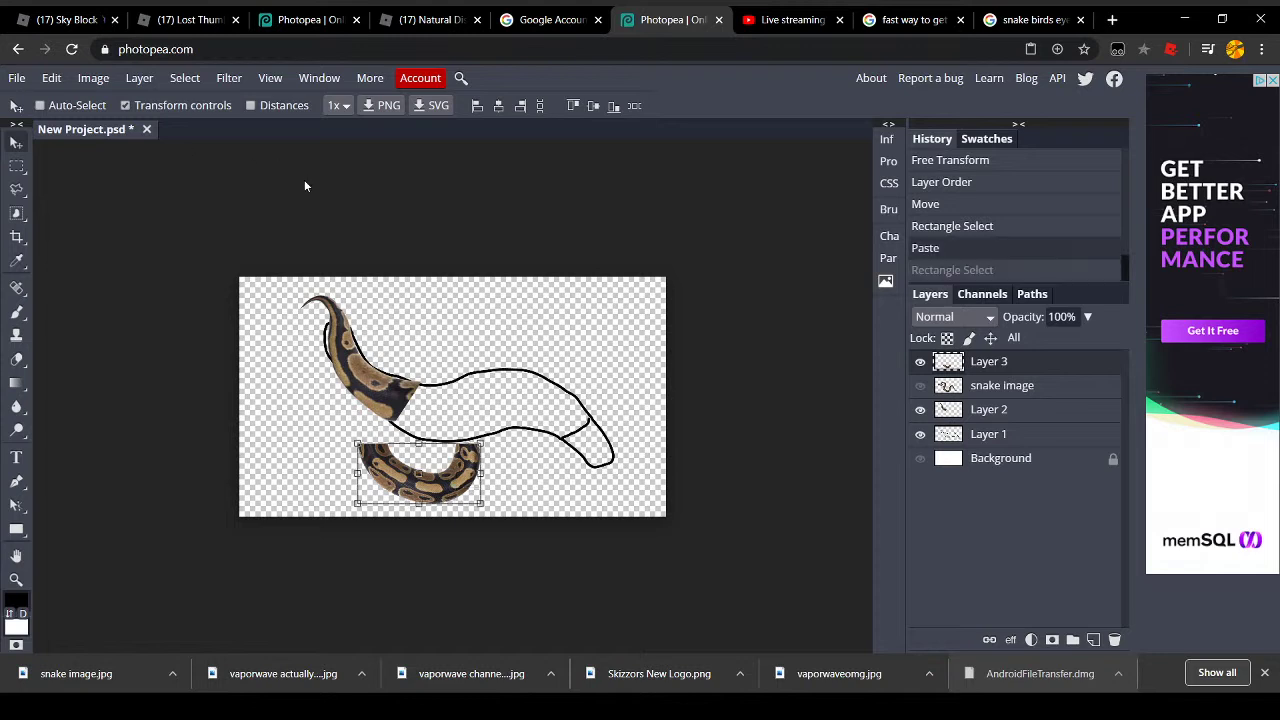
Move the U-shaped body piece into the outline beside the tail piece, rotating it about -33.6° and, in a second transform, about 19.0°
mouse_move(414, 484)
left_mouse_down()
mouse_move(432, 441)
mouse_move(450, 462)
left_mouse_up()
left_click(110, 82)
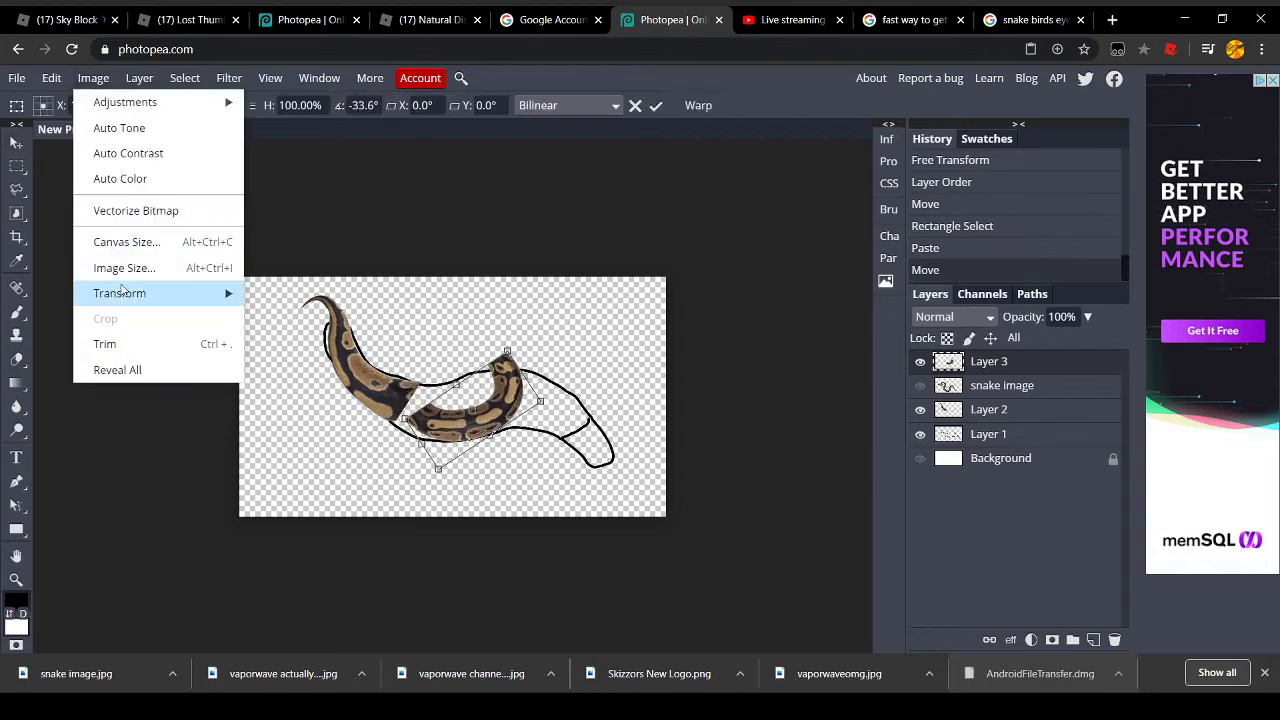
mouse_move(137, 300)
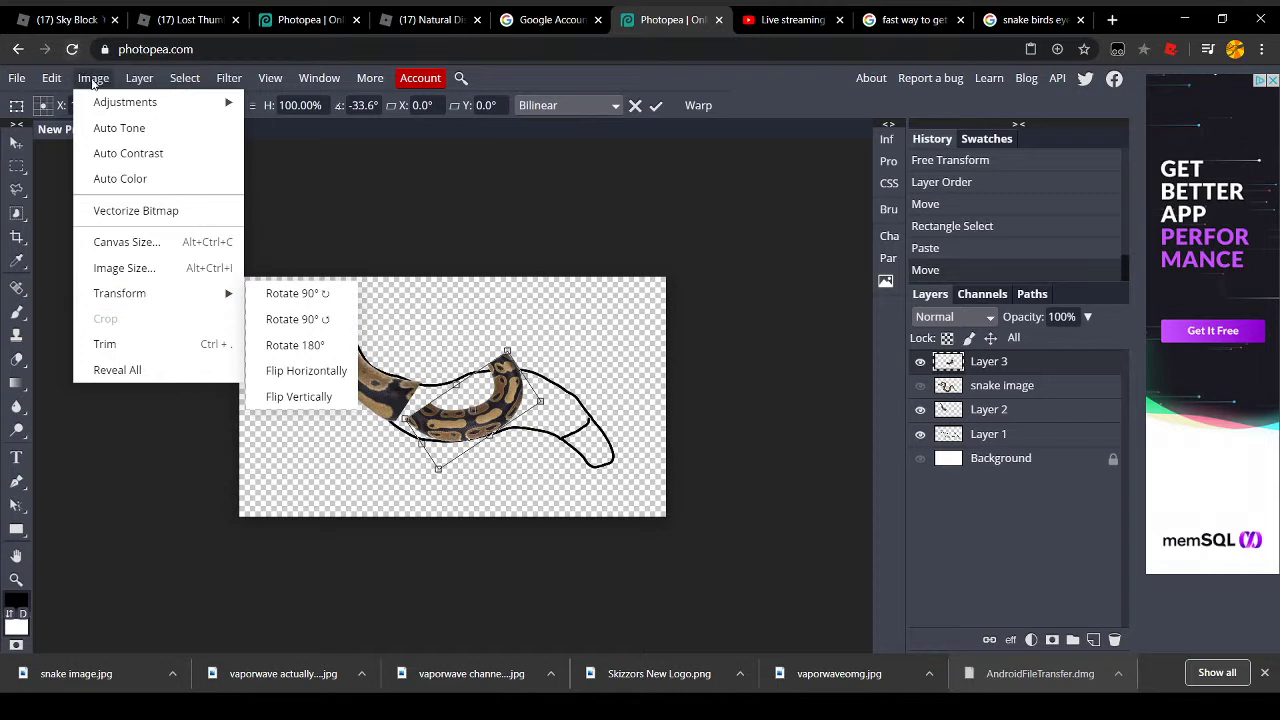
mouse_move(51, 78)
mouse_move(92, 455)
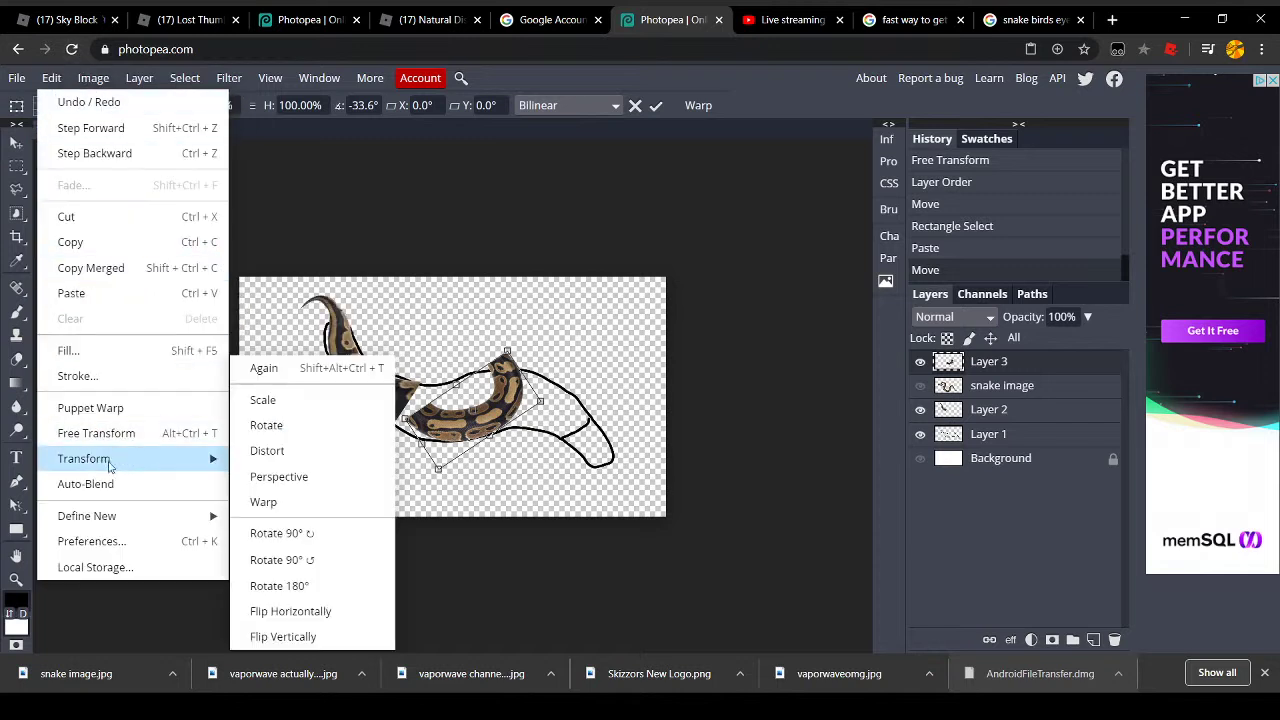
left_click(284, 500)
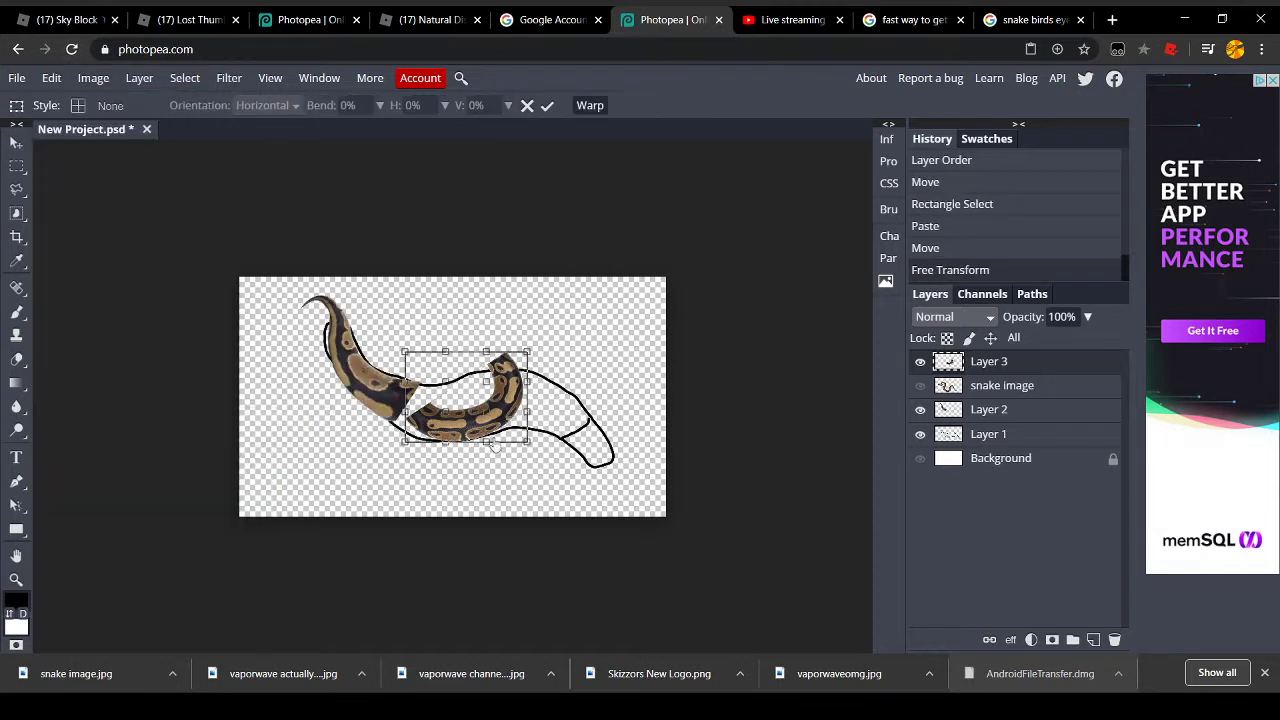
left_click(12, 144)
mouse_move(467, 456)
left_mouse_down()
mouse_move(443, 468)
mouse_move(432, 446)
mouse_move(444, 452)
left_mouse_up()
Warp the body piece so it overlaps the tail piece's cut end and stretches along the middle of the outline toward the head
left_click(51, 77)
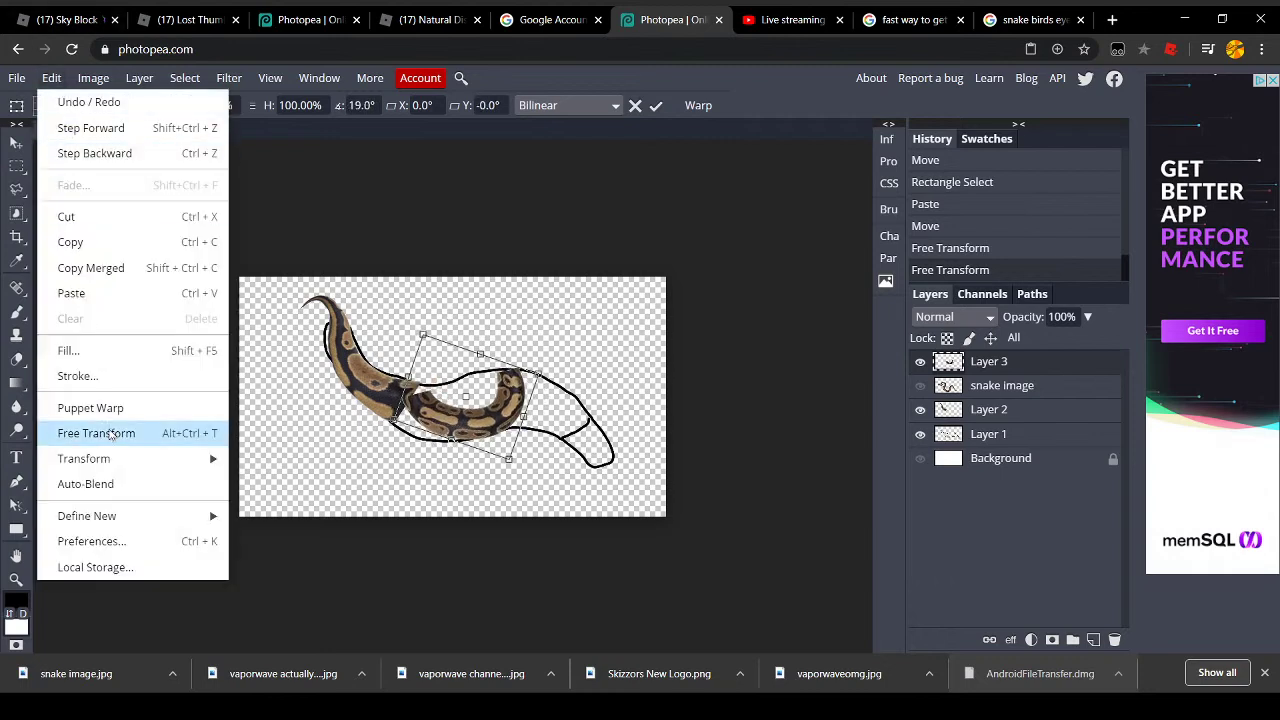
mouse_move(176, 462)
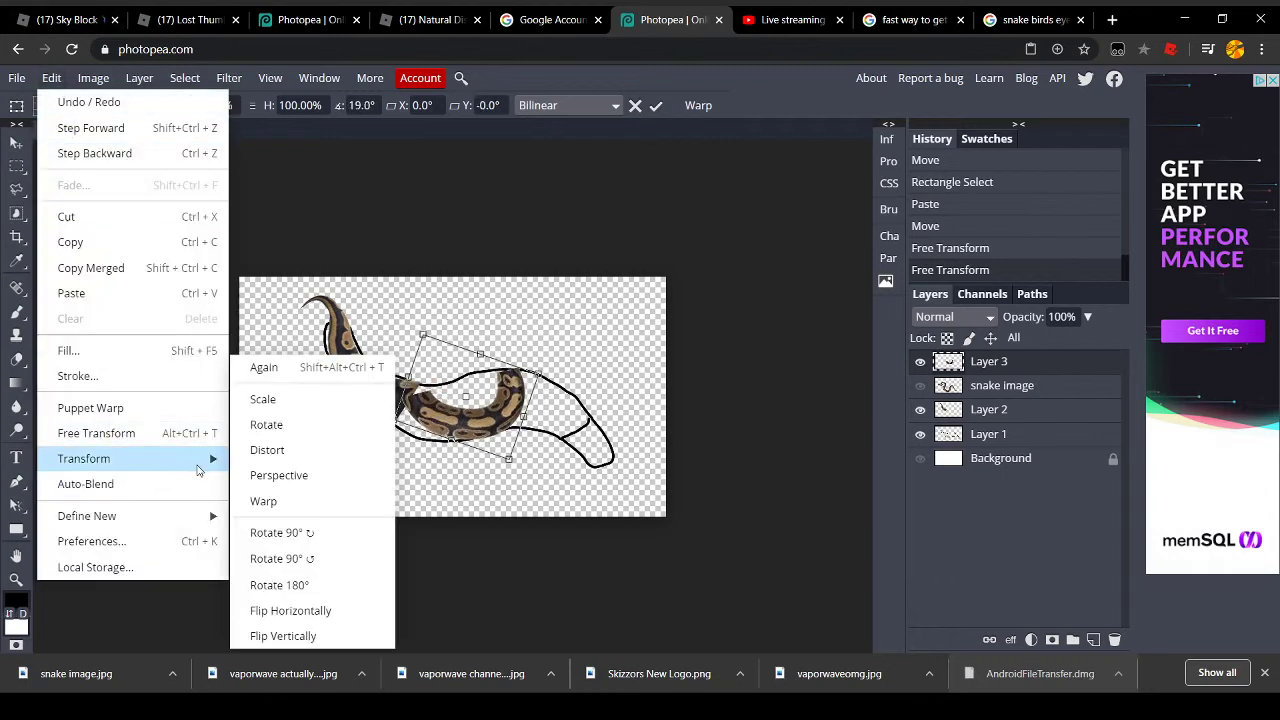
left_click(290, 500)
left_click_drag(438, 419, 387, 453)
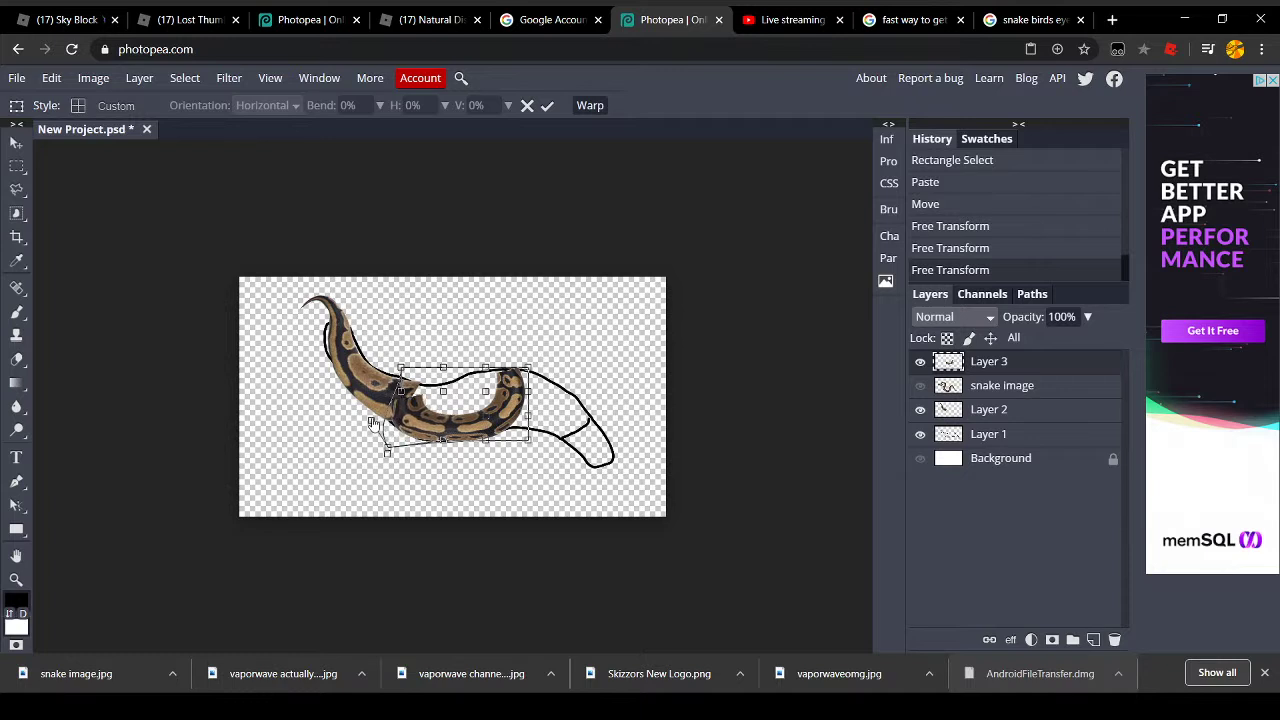
left_click_drag(444, 372, 452, 396)
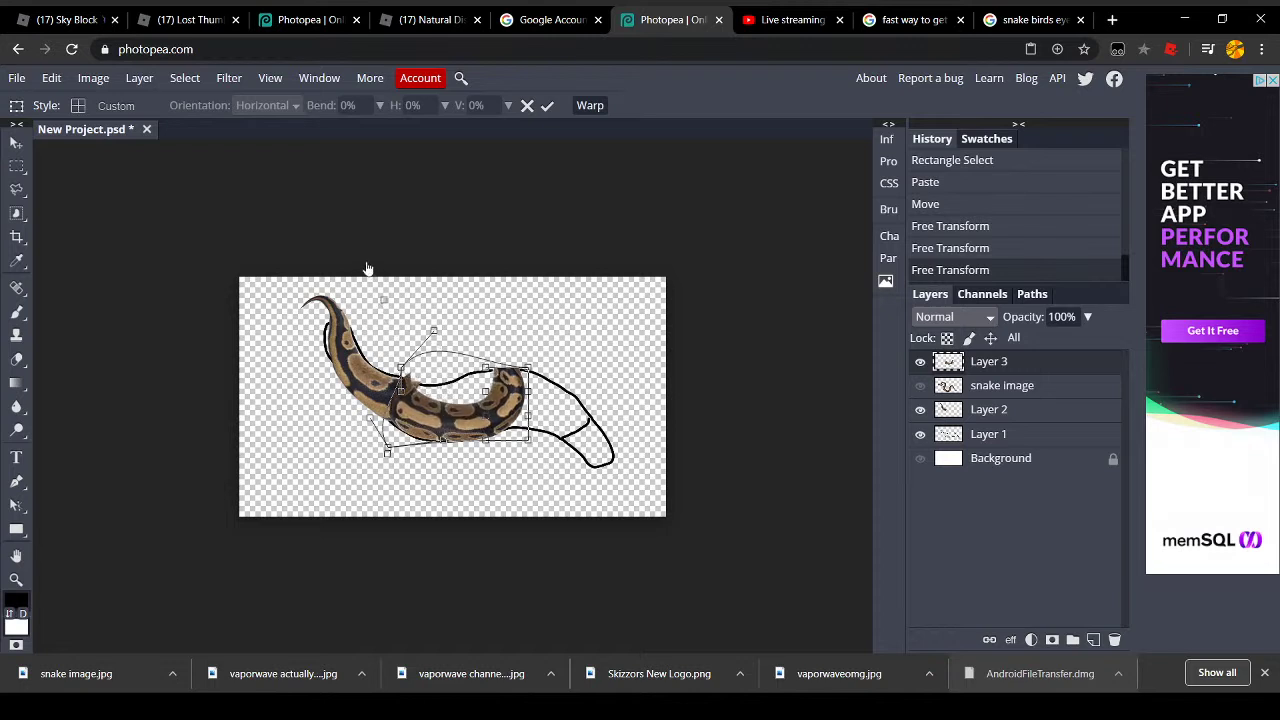
left_click_drag(383, 300, 371, 311)
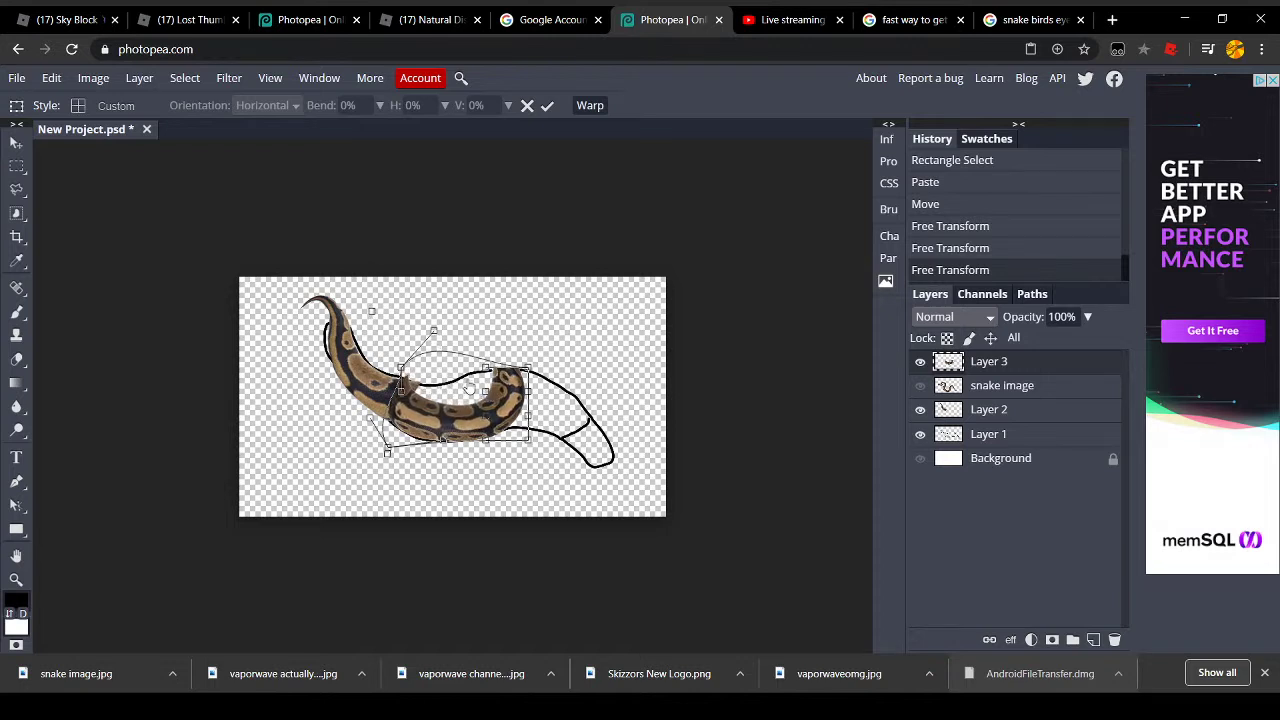
left_click_drag(446, 336, 430, 304)
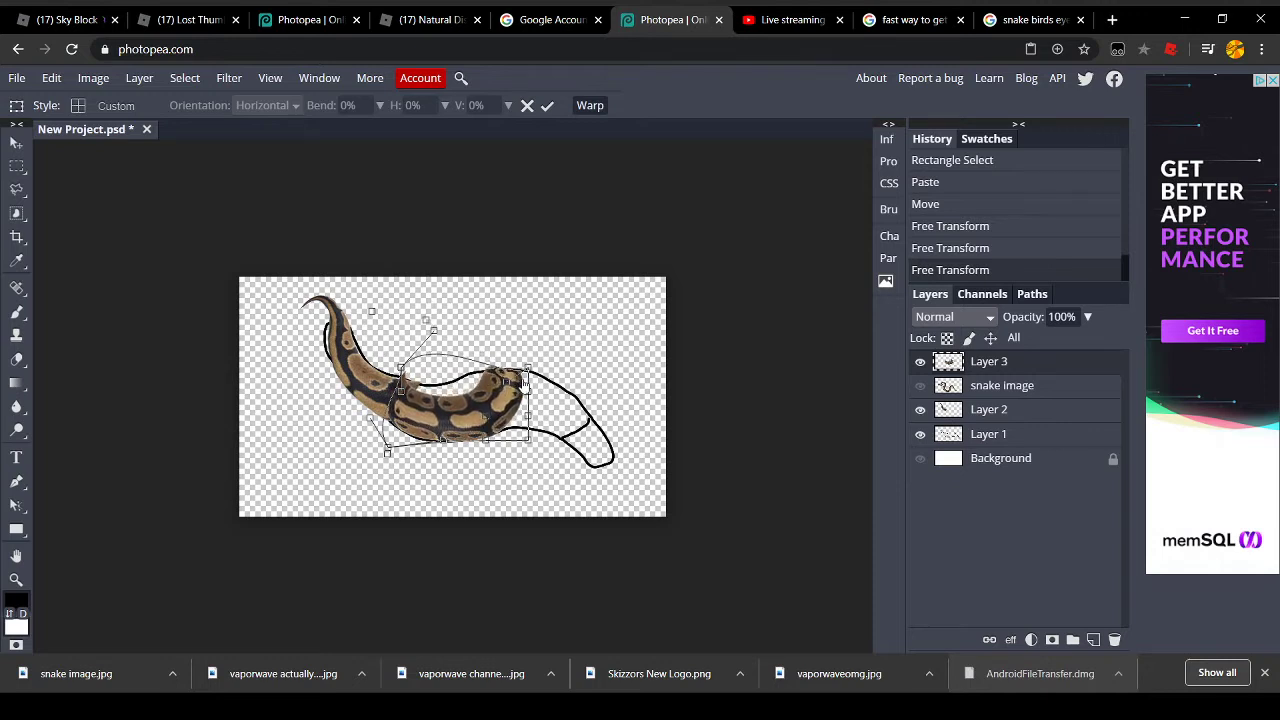
left_click_drag(506, 387, 587, 401)
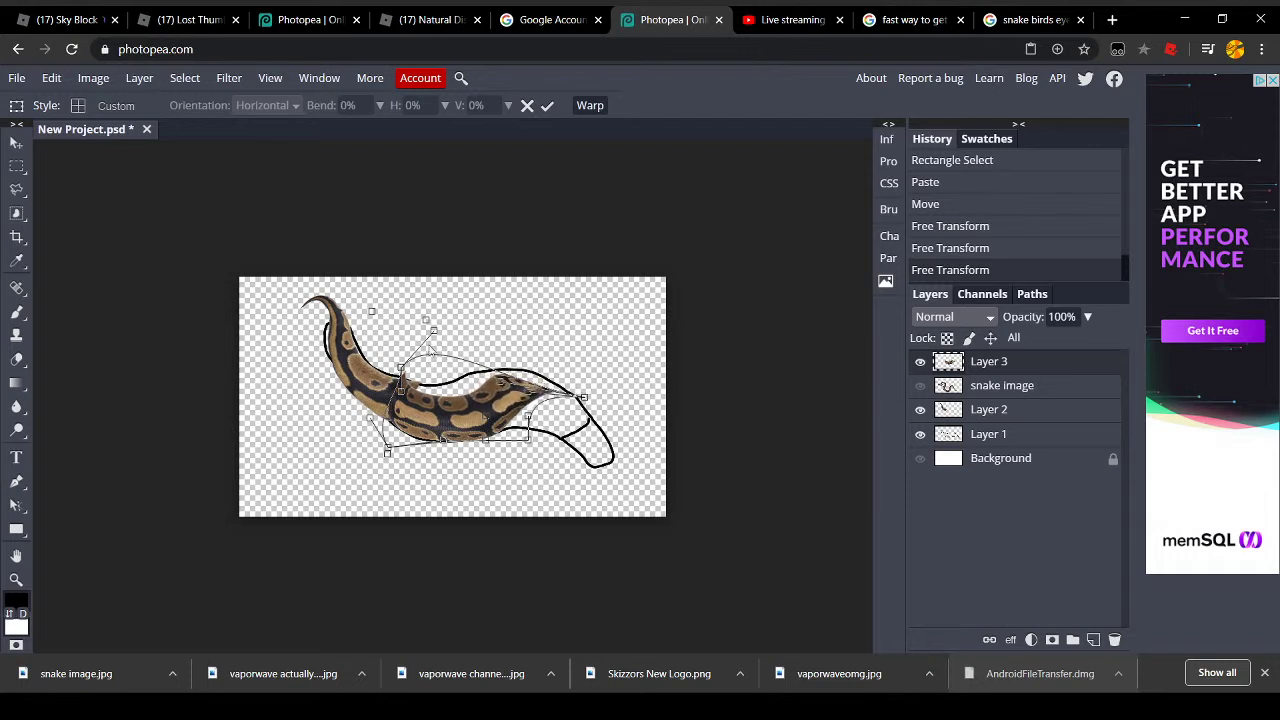
mouse_move(435, 340)
left_mouse_down()
mouse_move(455, 350)
mouse_move(440, 334)
left_mouse_up()
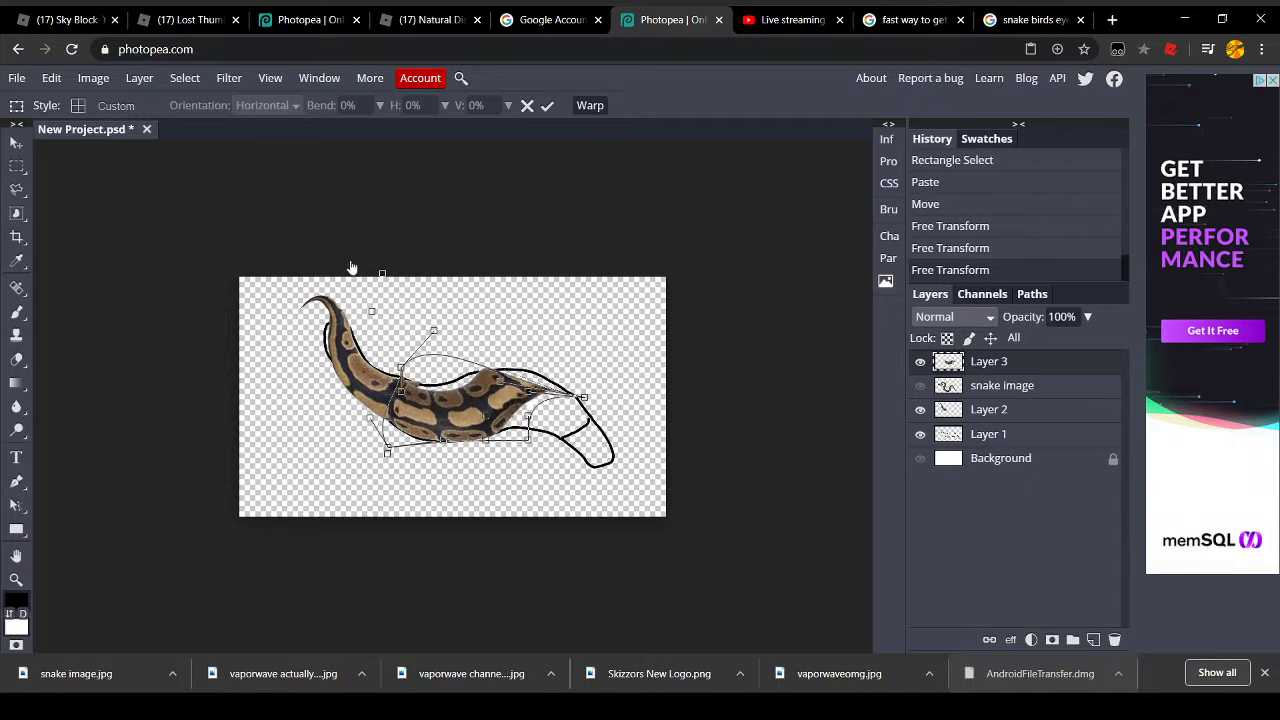
left_click_drag(330, 254, 306, 237)
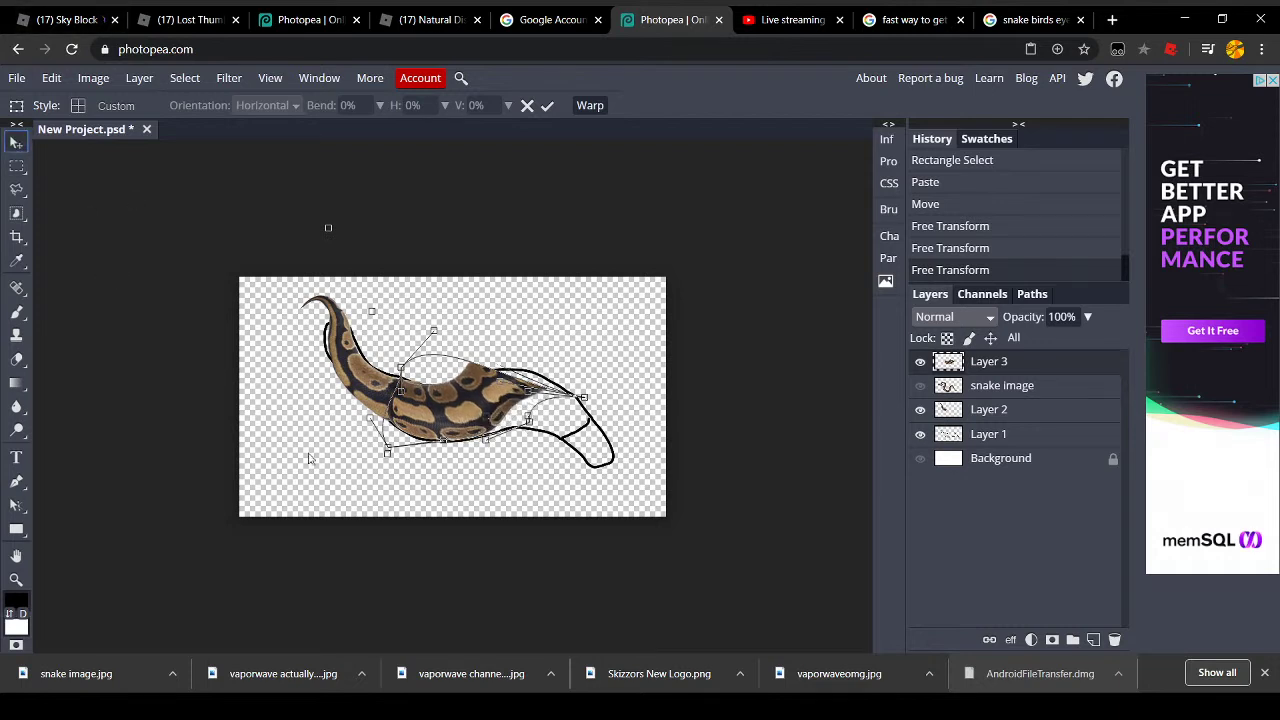
key("Return")
Turn off the transform controls and place the body piece's layer directly below the snake image layer
left_click(137, 110)
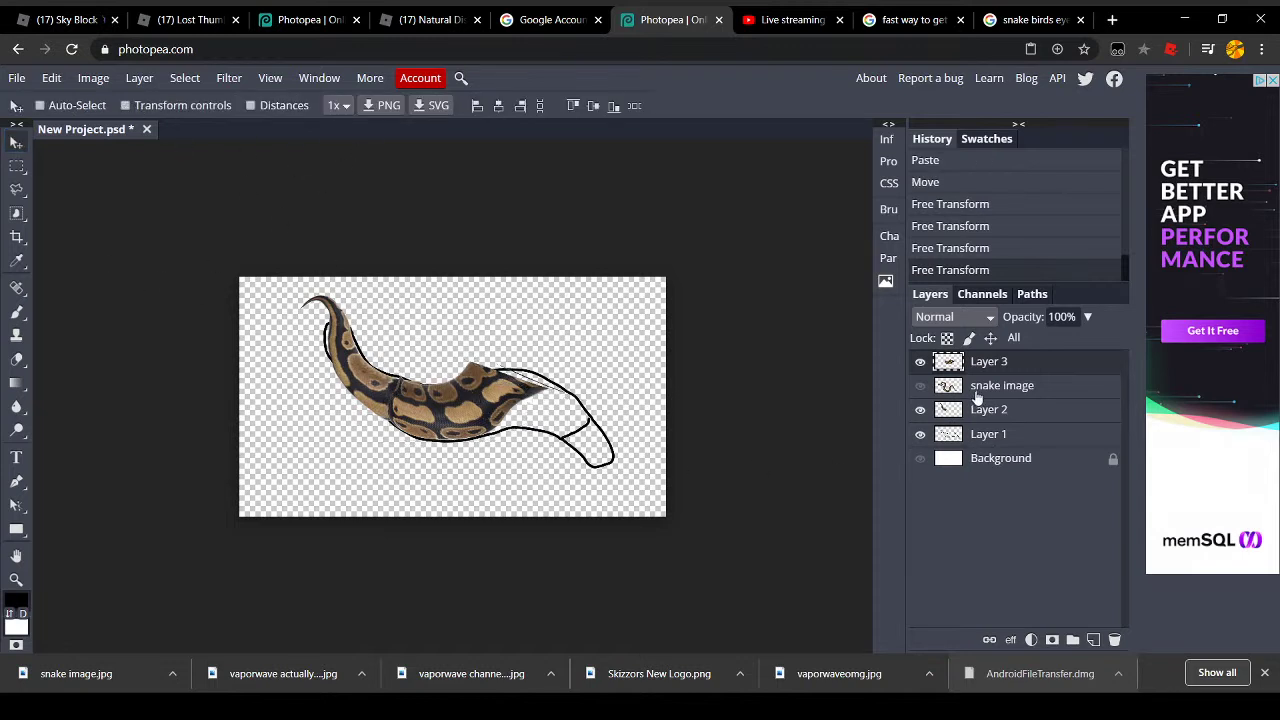
left_click_drag(988, 364, 987, 396)
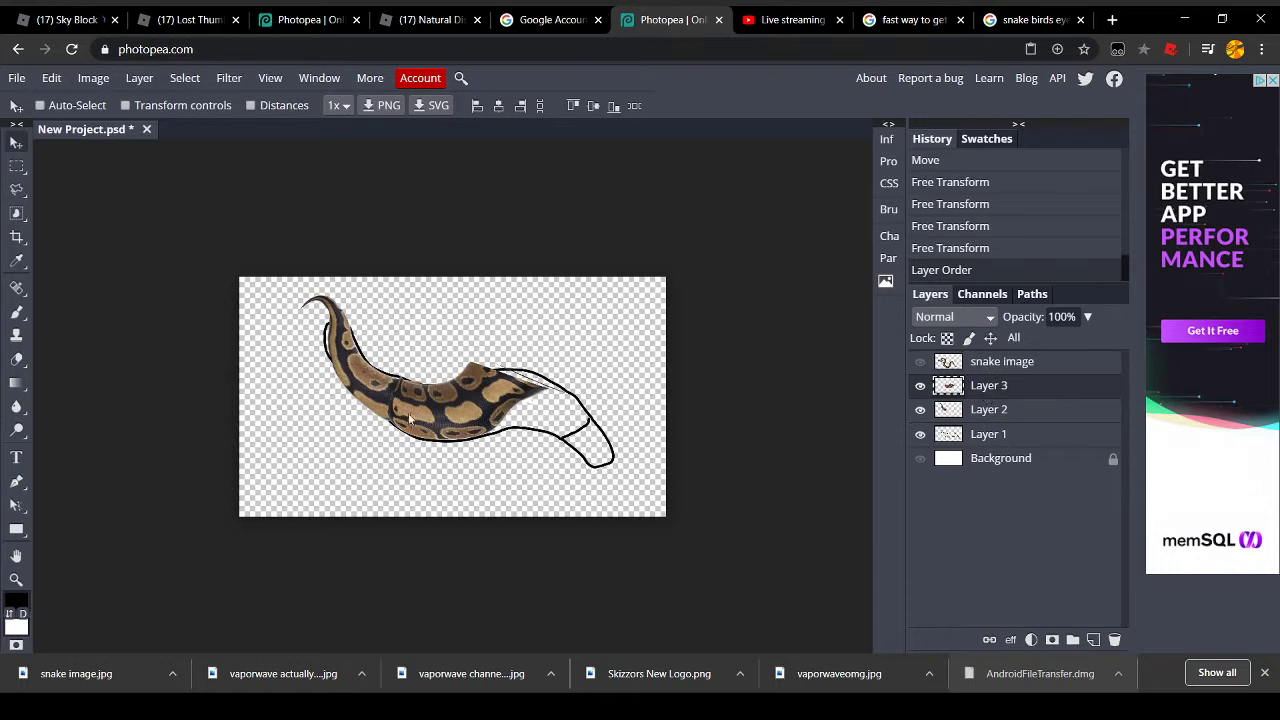
Erase the body piece's hard edge along the upper part of its seam with the tail piece using the Eraser
key("ctrl+plus")
key("e")
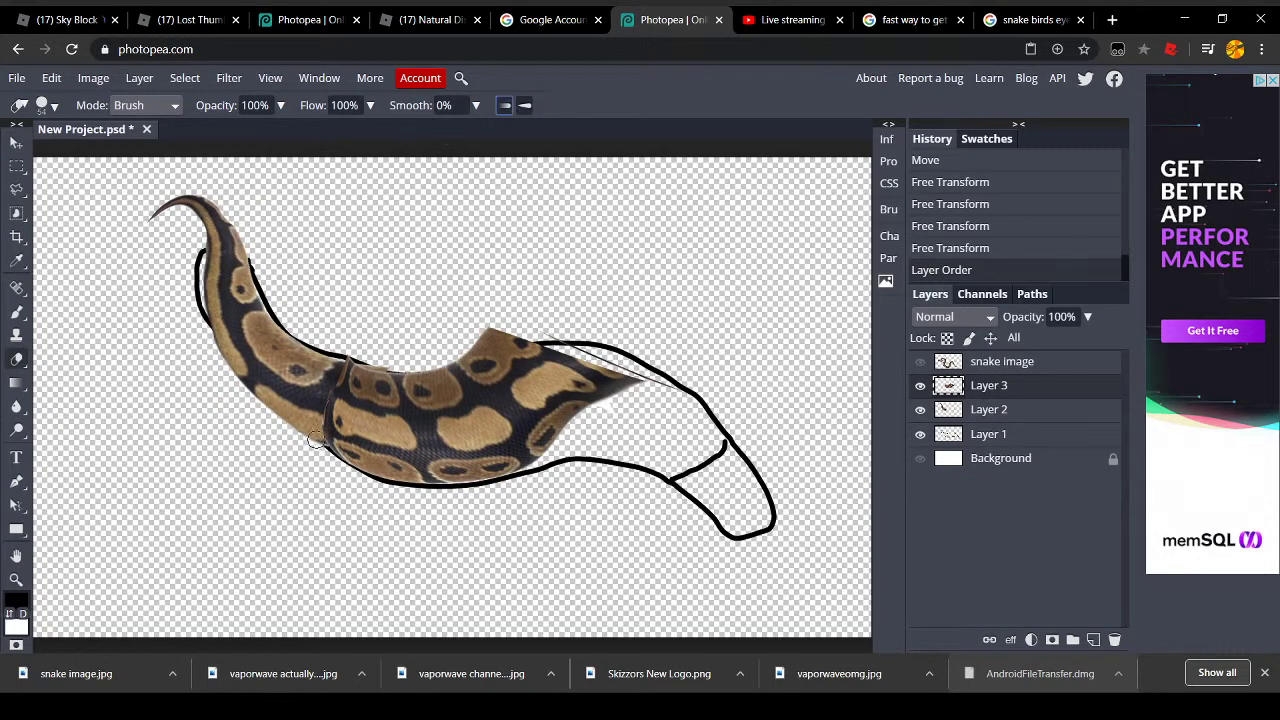
left_click_drag(349, 358, 345, 378)
left_click(341, 381)
left_click(340, 380)
left_click(340, 380)
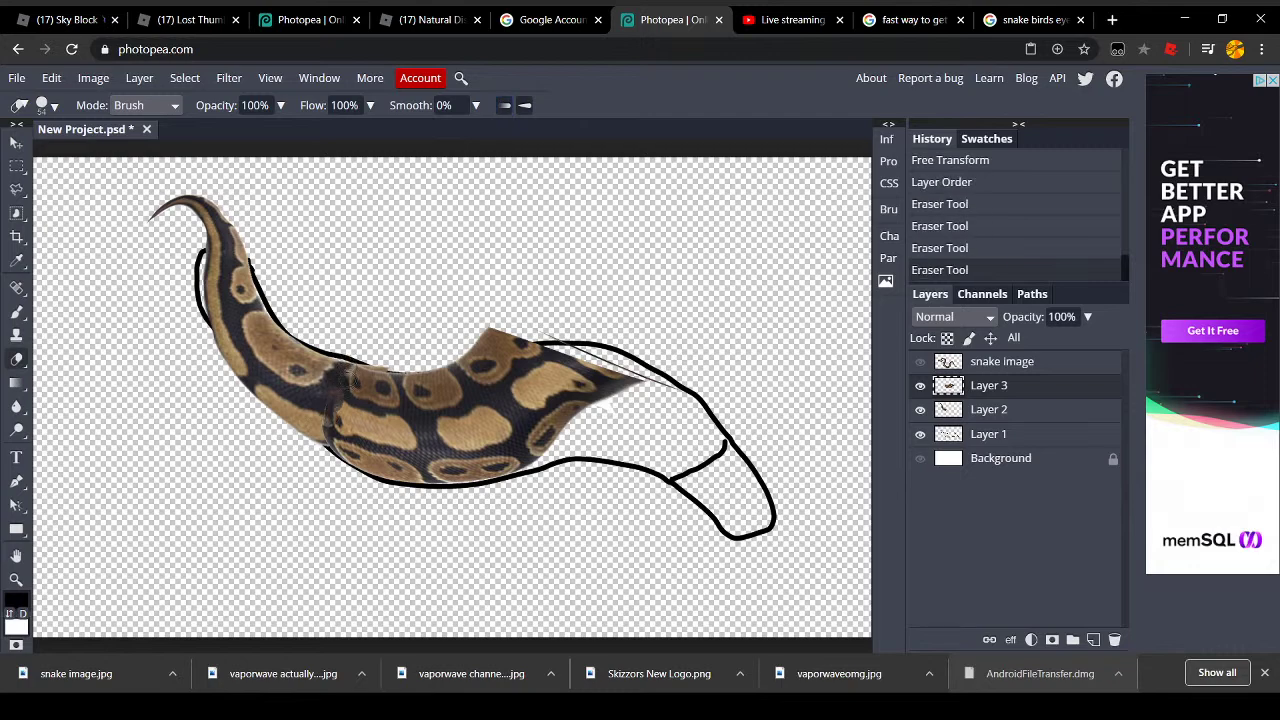
Try erasing more spots of the body piece near the upper end of the seam, and undo the last three strokes
left_click(352, 369)
left_click(350, 381)
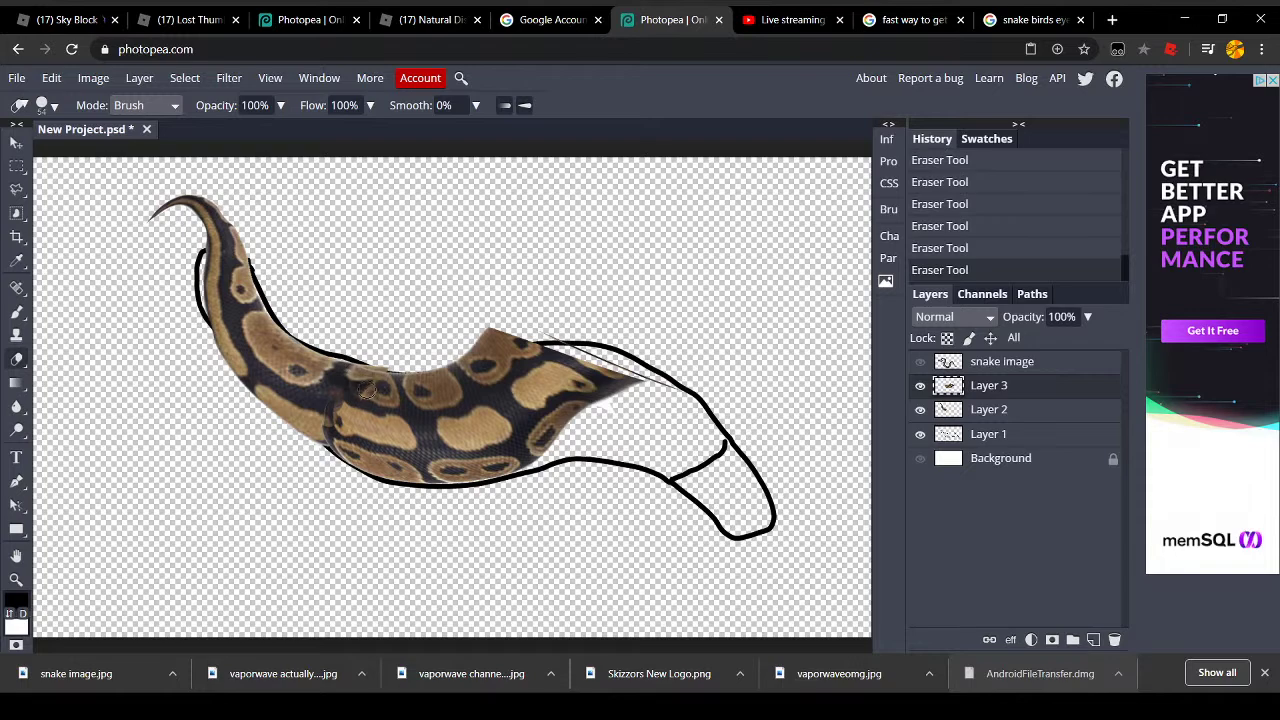
left_click(372, 395)
key("ctrl+z")
key("ctrl+z")
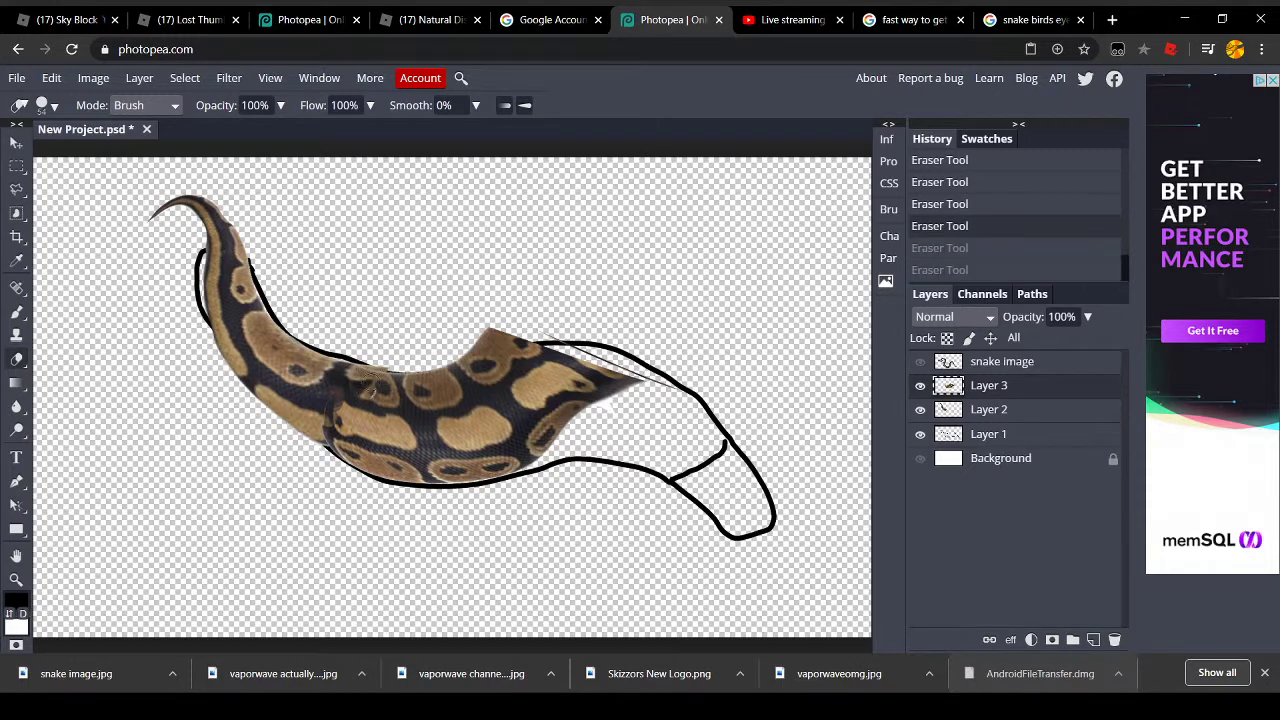
key("ctrl+z")
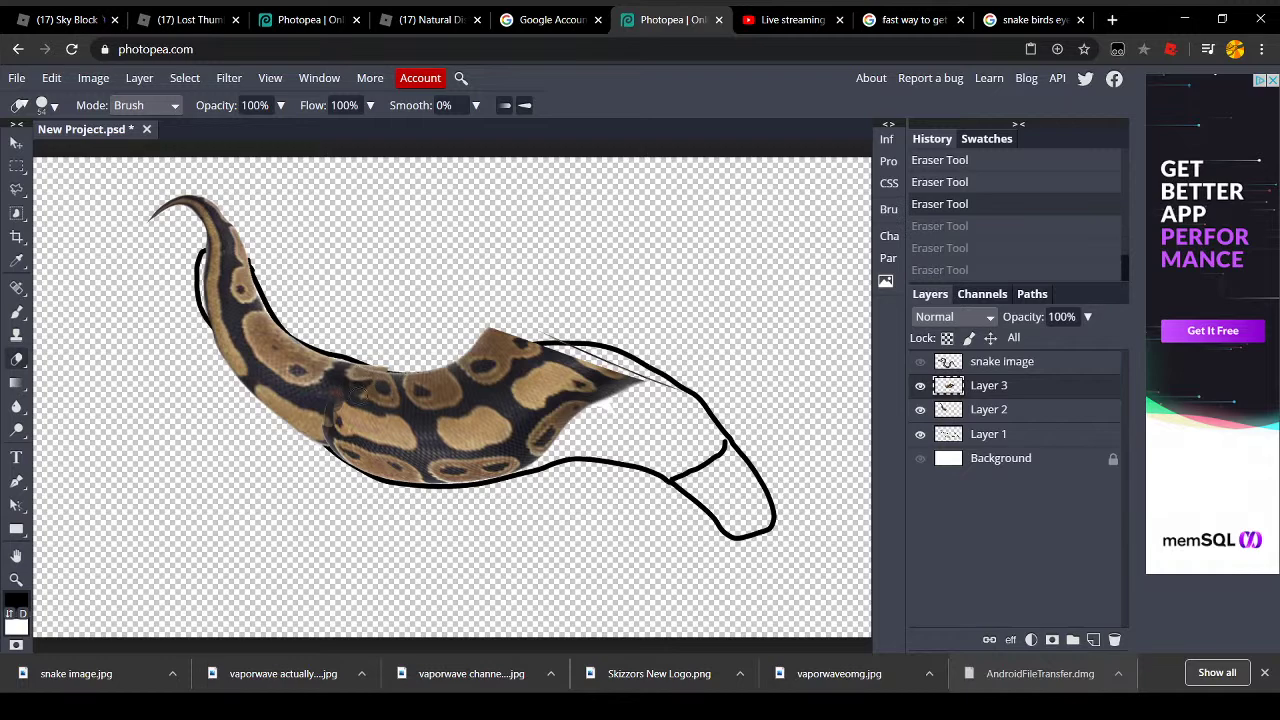
Erase the body piece's edge along the middle and lower part of the seam with the tail piece
left_click(340, 405)
left_click(331, 438)
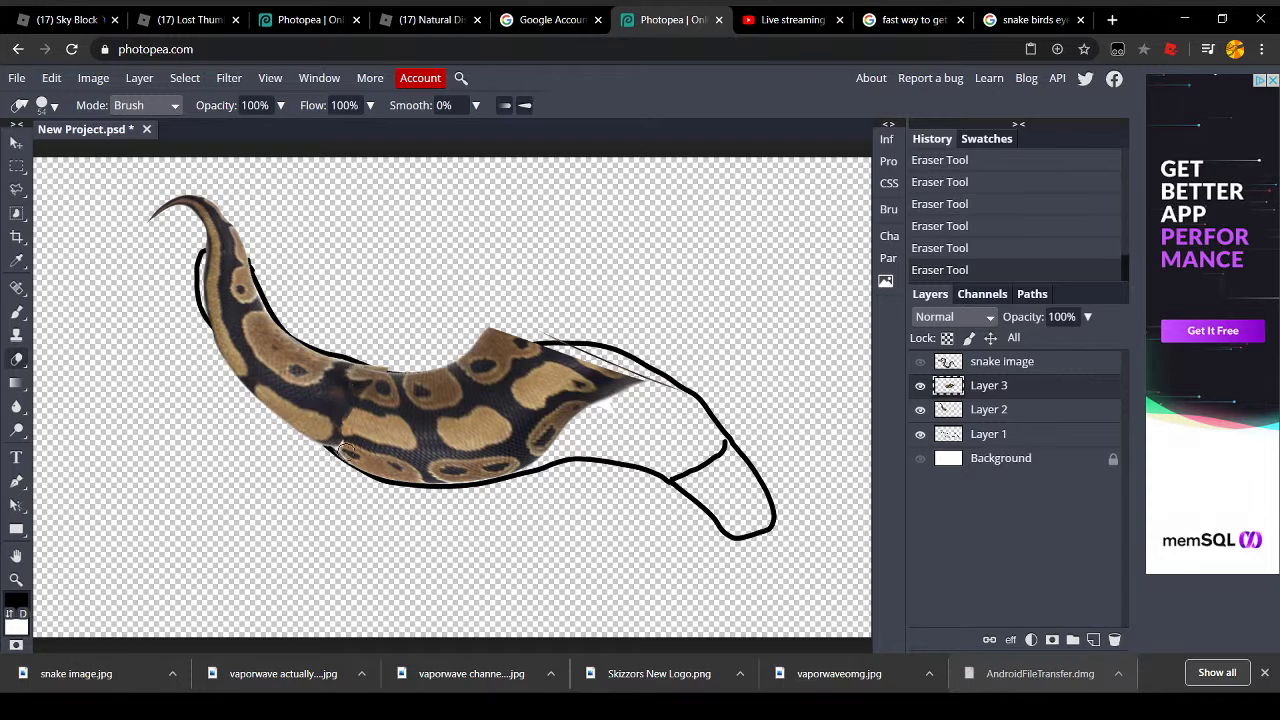
Undo the recent eraser strokes and redo them to compare the seam with and without the erasing
key("ctrl+z")
key("ctrl+z")
key("ctrl+z")
key("ctrl+z")
key("ctrl+z")
key("ctrl+z")
key("ctrl+z")
key("ctrl+z")
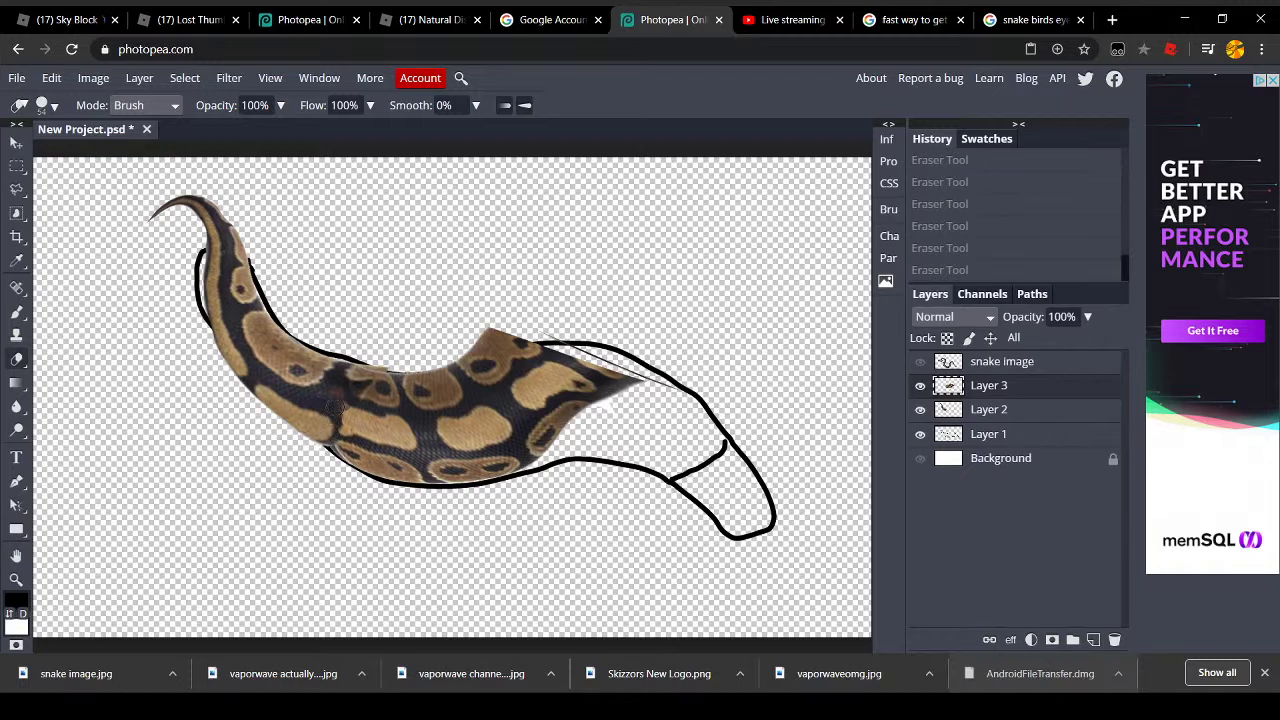
key("ctrl+shift+z")
key("ctrl+shift+z")
key("ctrl+shift+z")
key("ctrl+shift+z")
key("ctrl+shift+z")
key("ctrl+shift+z")
key("ctrl+shift+z")
key("ctrl+shift+z")
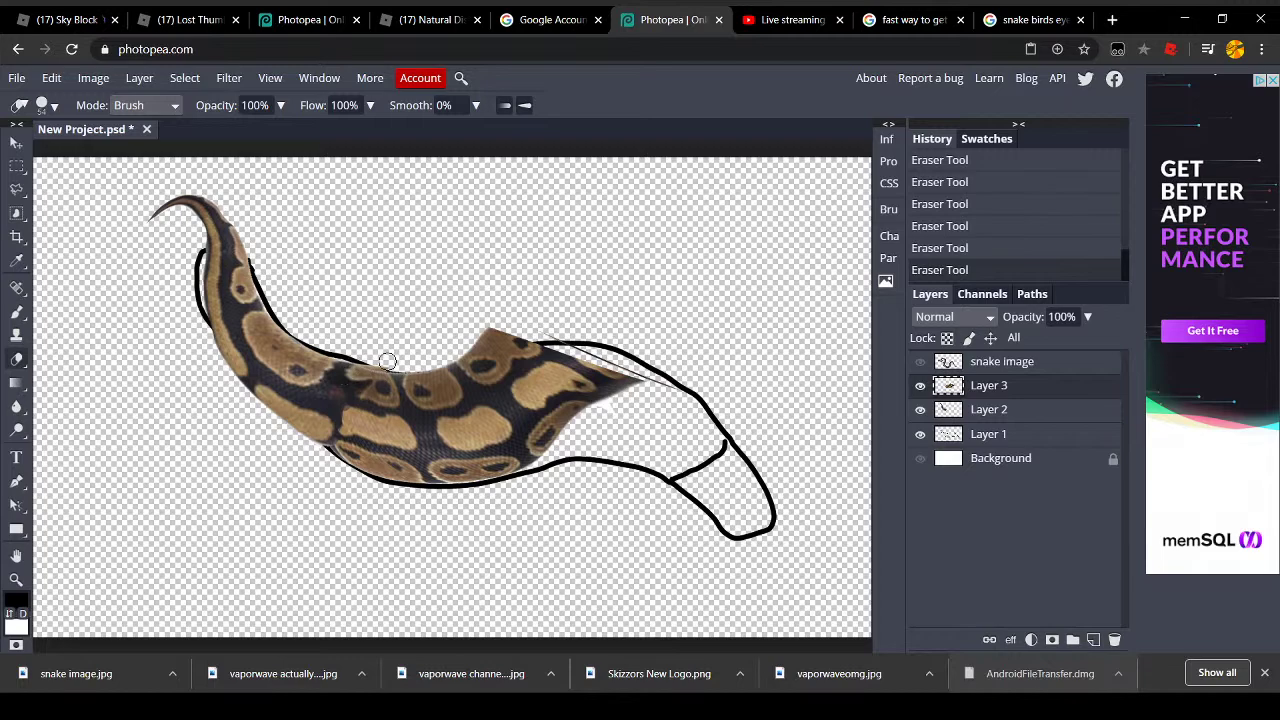
Try erasing parts of the tail piece on Layer 2 near the top of the seam, and undo both strokes
left_click(954, 412)
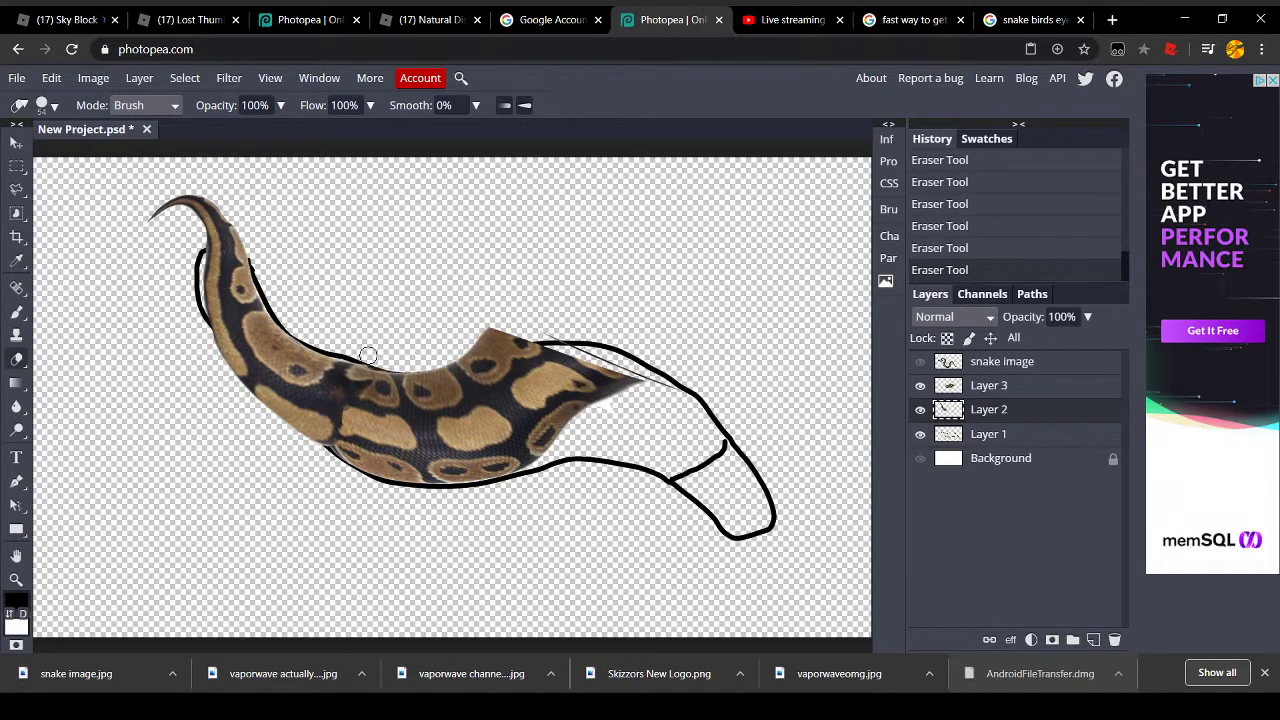
mouse_move(364, 358)
left_mouse_down()
mouse_move(416, 366)
mouse_move(402, 372)
left_mouse_up()
key("ctrl+z")
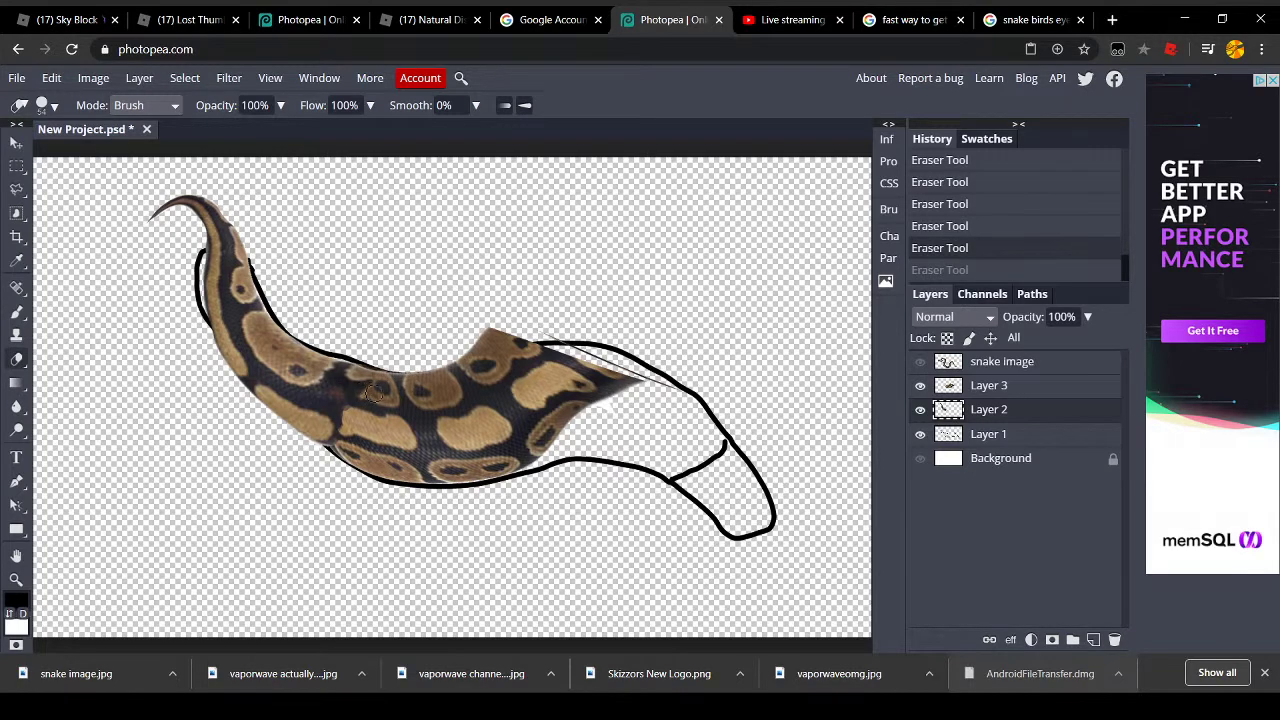
left_click(374, 395)
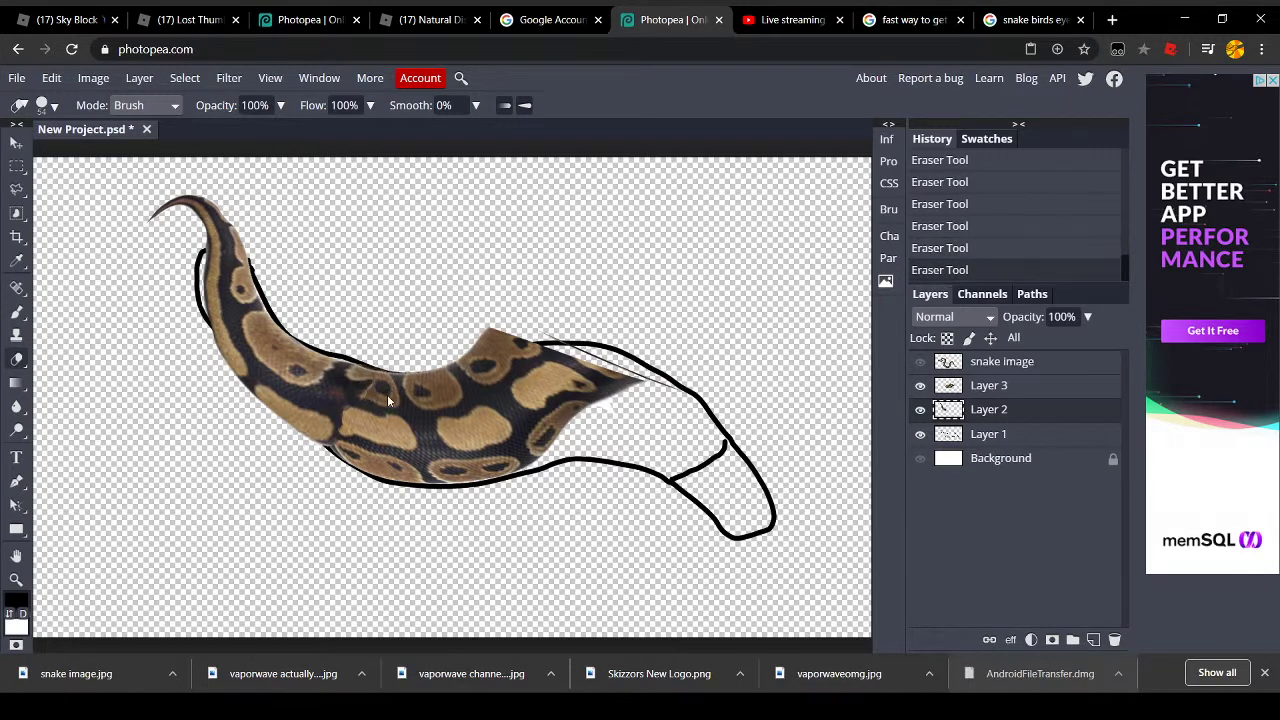
key("ctrl+z")
key("ctrl+z")
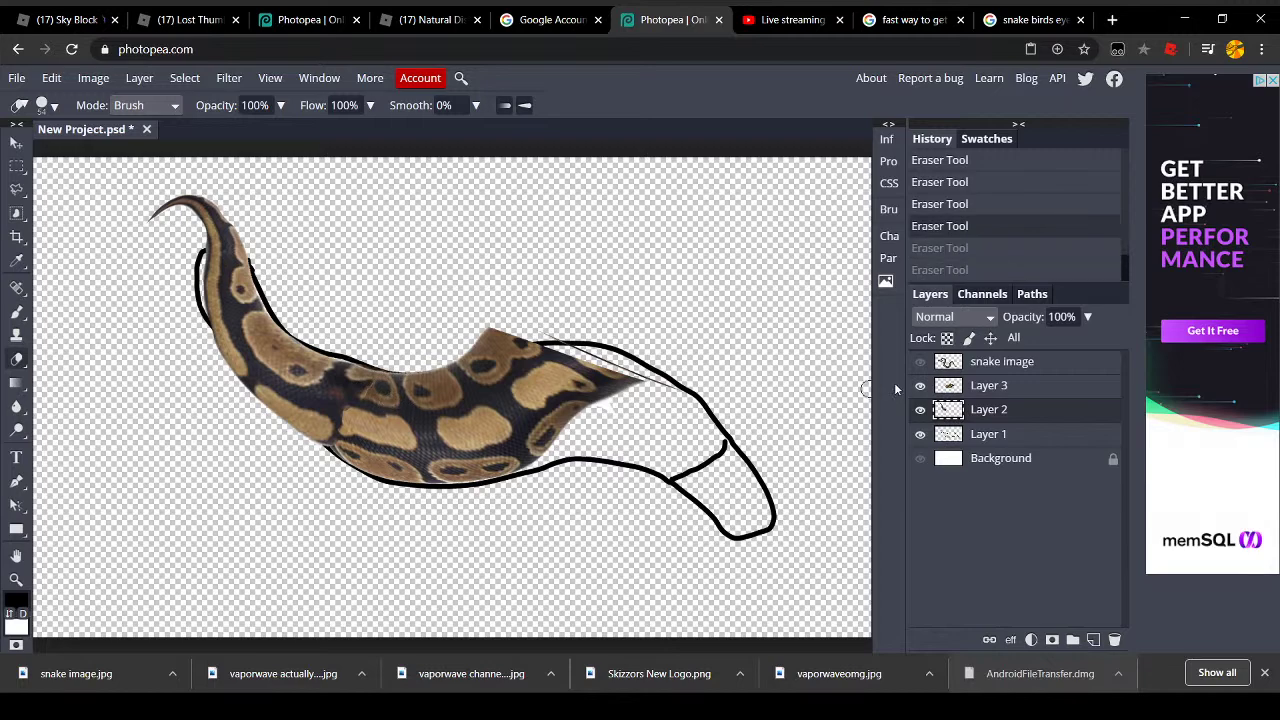
Blur the seam between the body and tail pieces on Layer 3 using the Blur tool with a 46 px brush
left_click(978, 388)
left_click(16, 406)
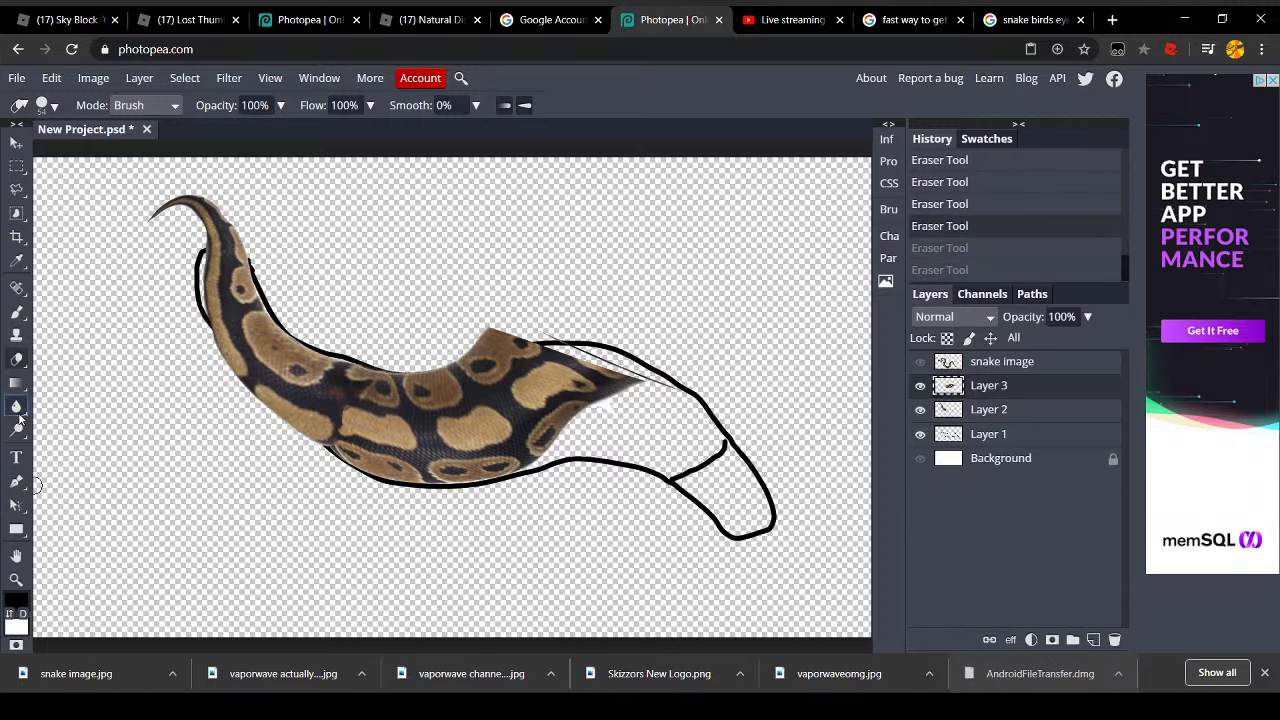
left_click(136, 104)
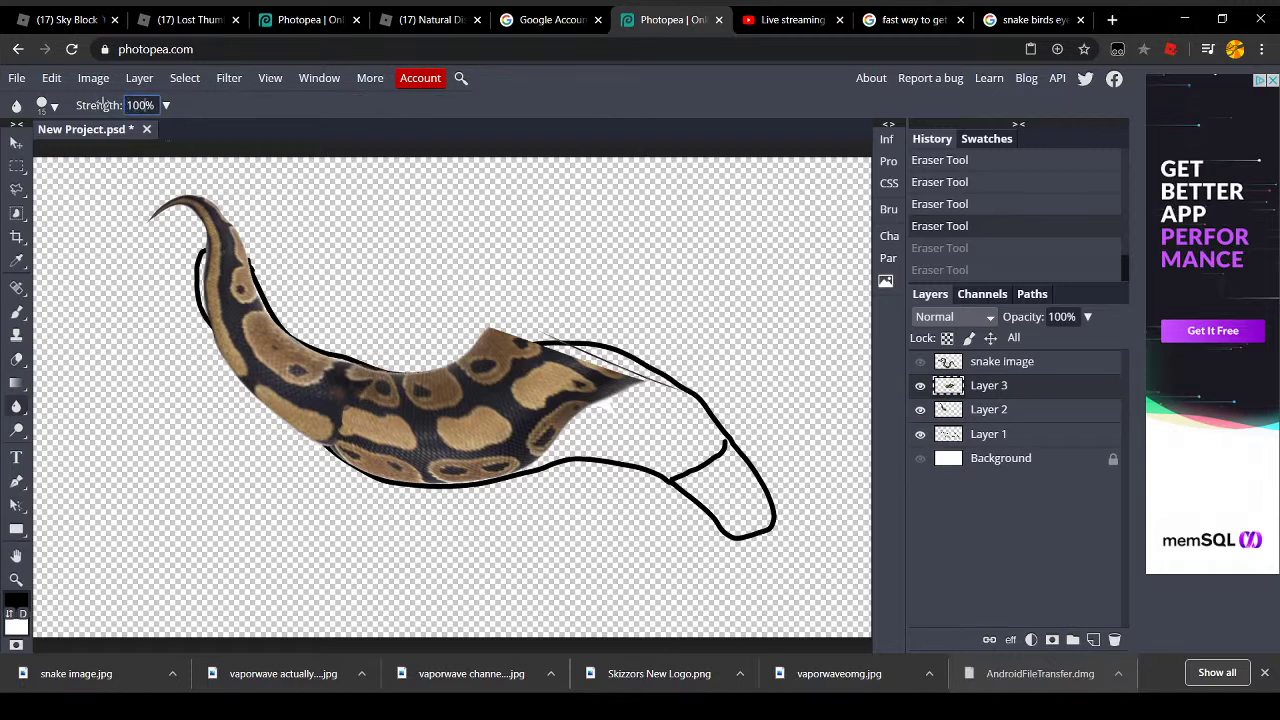
left_click(40, 104)
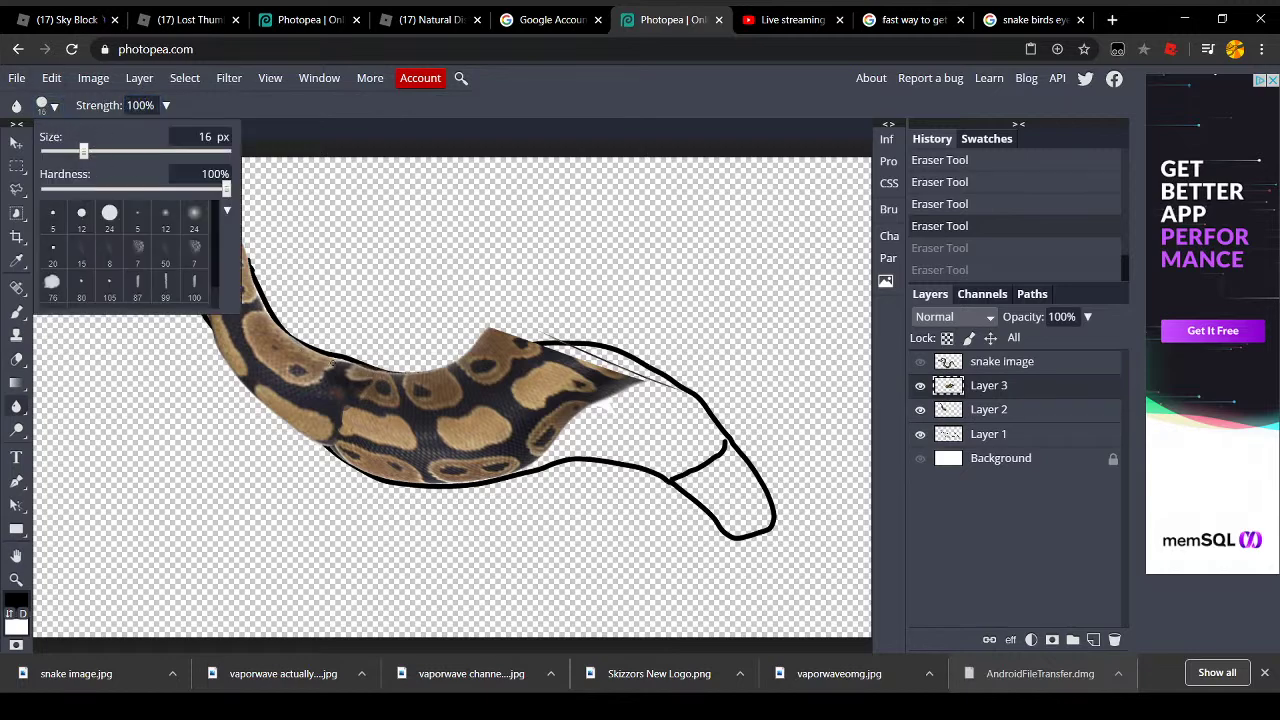
left_click_drag(83, 150, 104, 152)
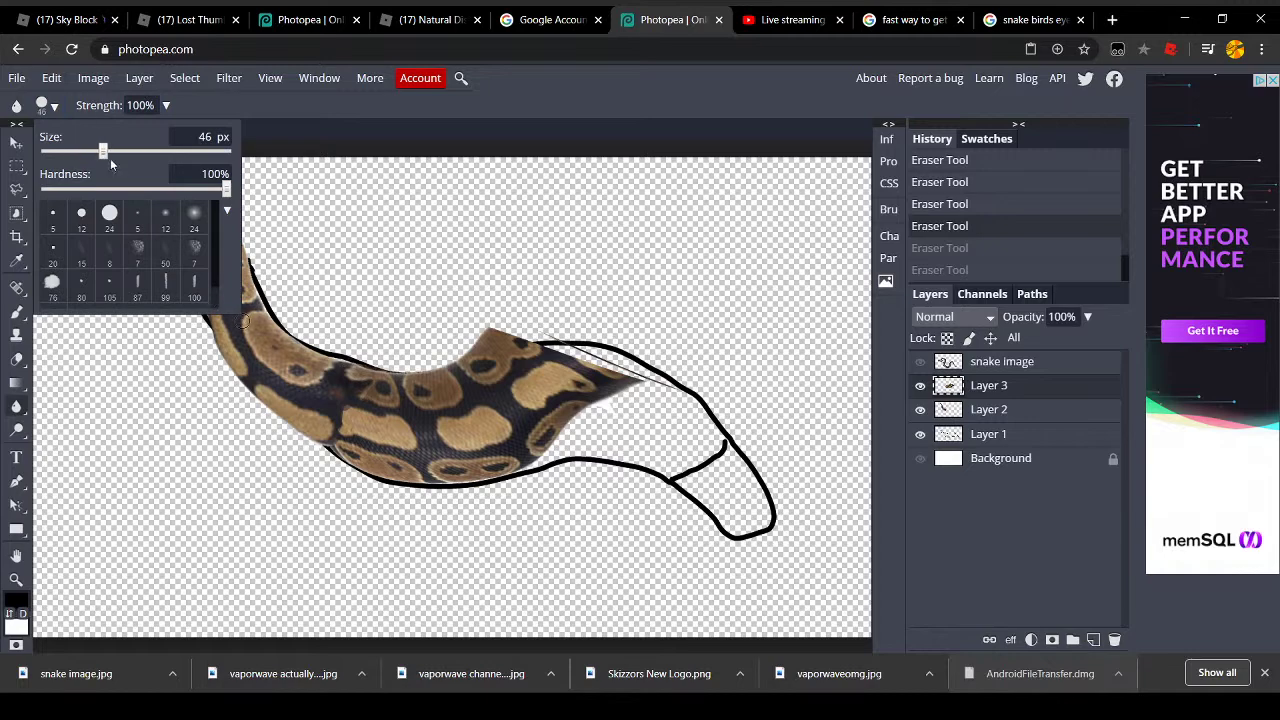
left_click(381, 381)
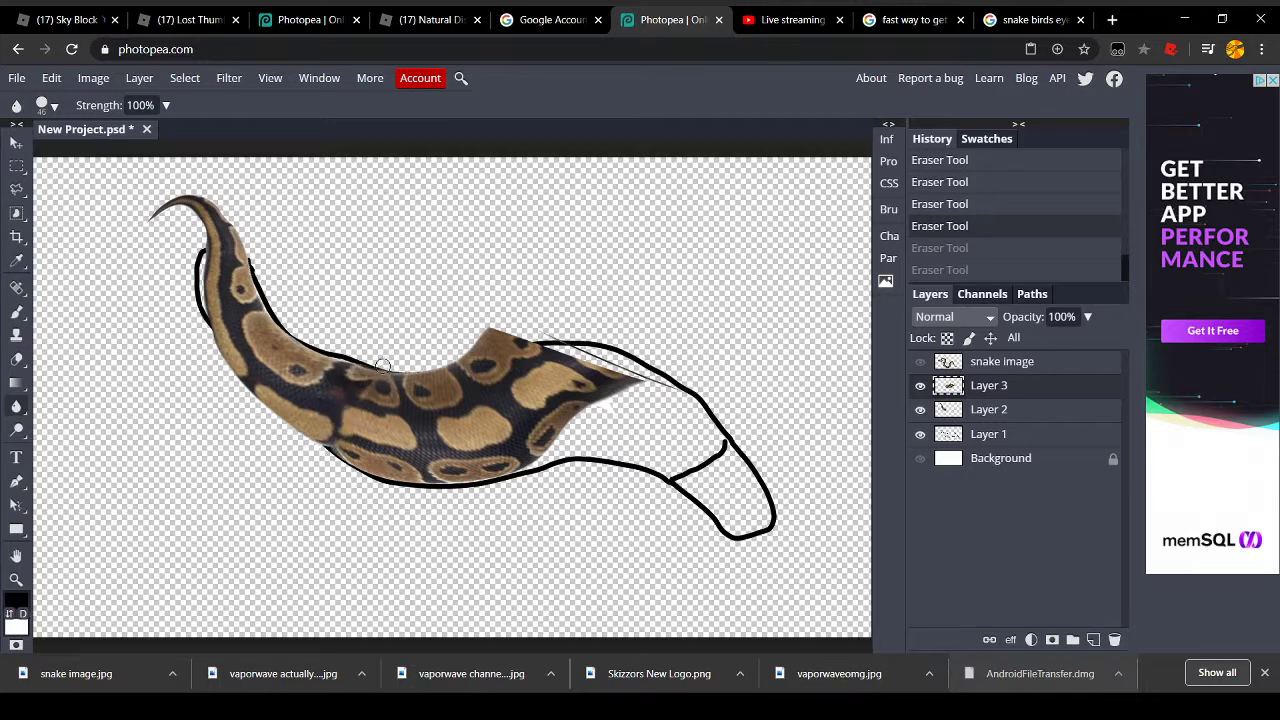
left_click(357, 433)
left_click(16, 141)
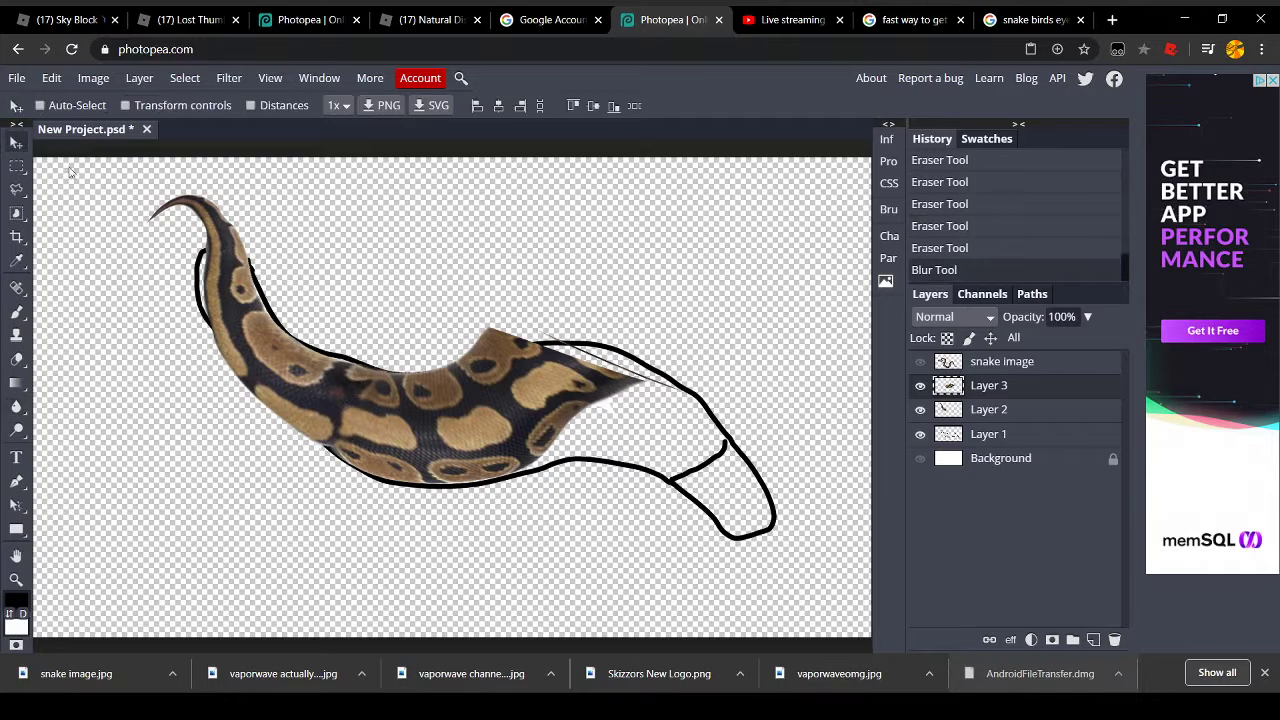
Merge Layer 3 down into the tail layer and nudge the merged snake piece within the outline
right_click(1040, 392)
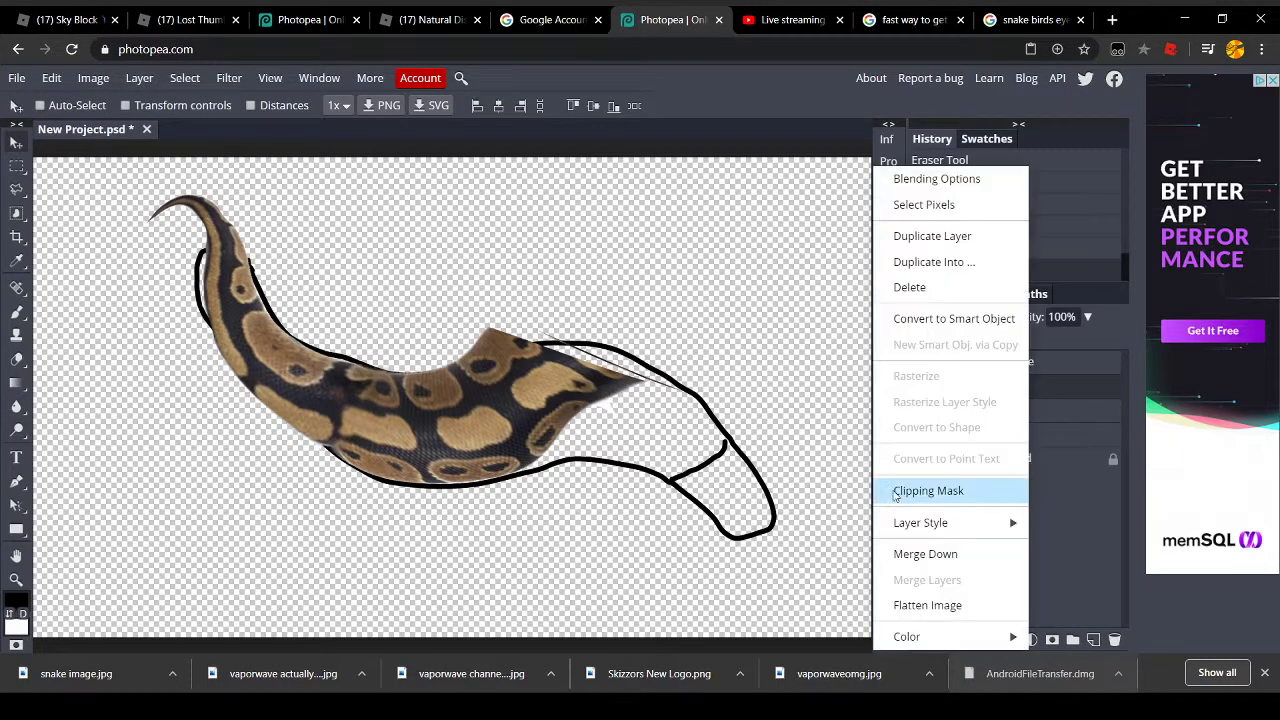
left_click(905, 552)
key("ctrl+minus")
key("ctrl+minus")
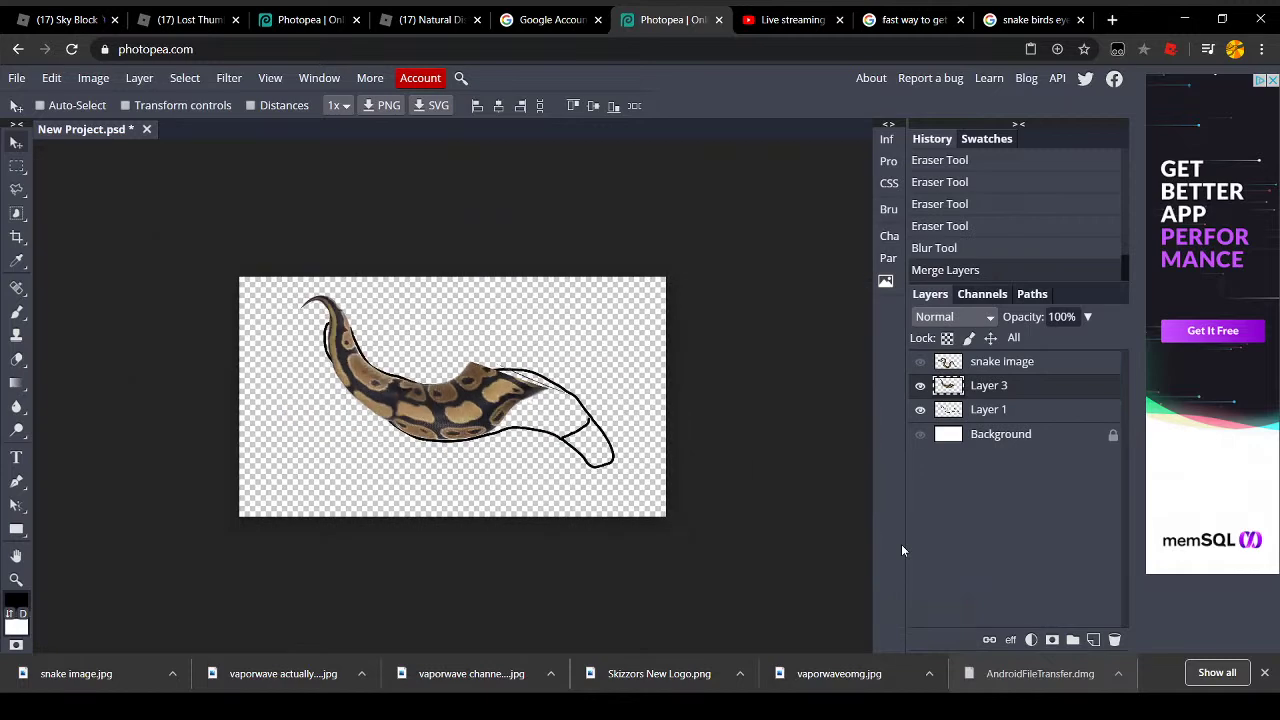
left_click_drag(392, 269, 332, 255)
left_click_drag(416, 437, 447, 451)
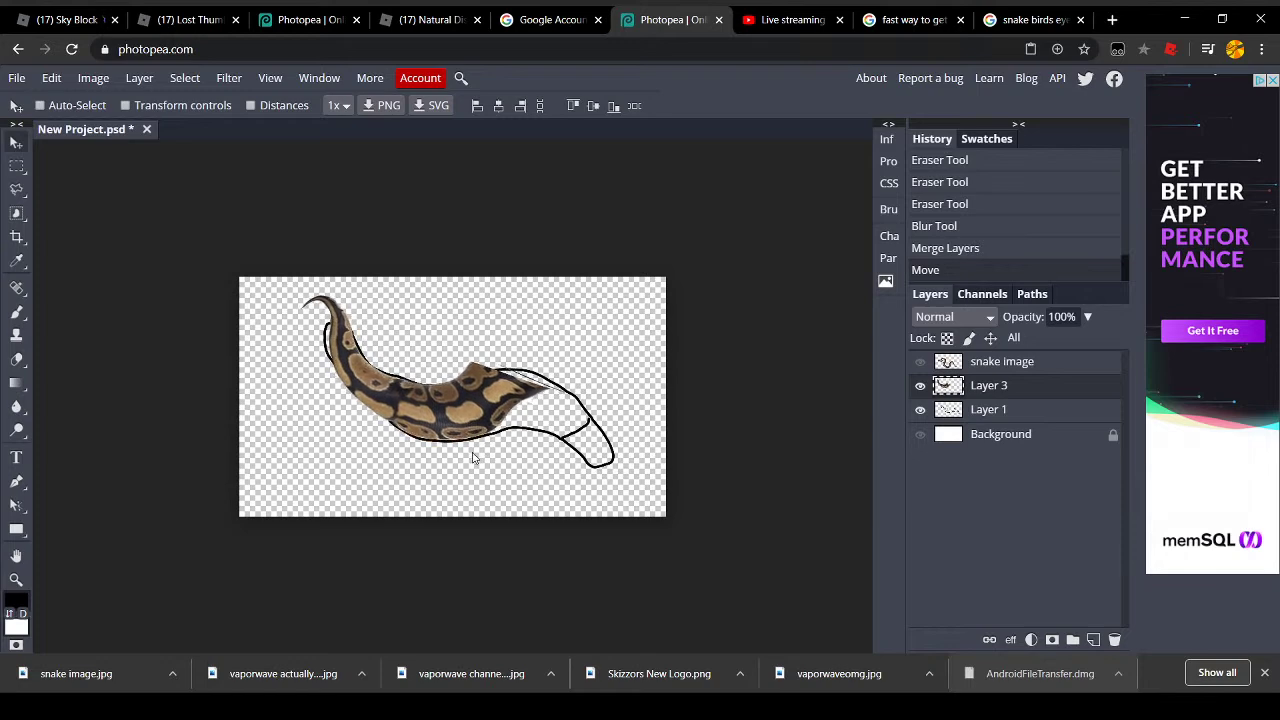
Check the live stream dashboard in YouTube Studio and return to the Photopea project
scroll(654, 444, "up", 3)
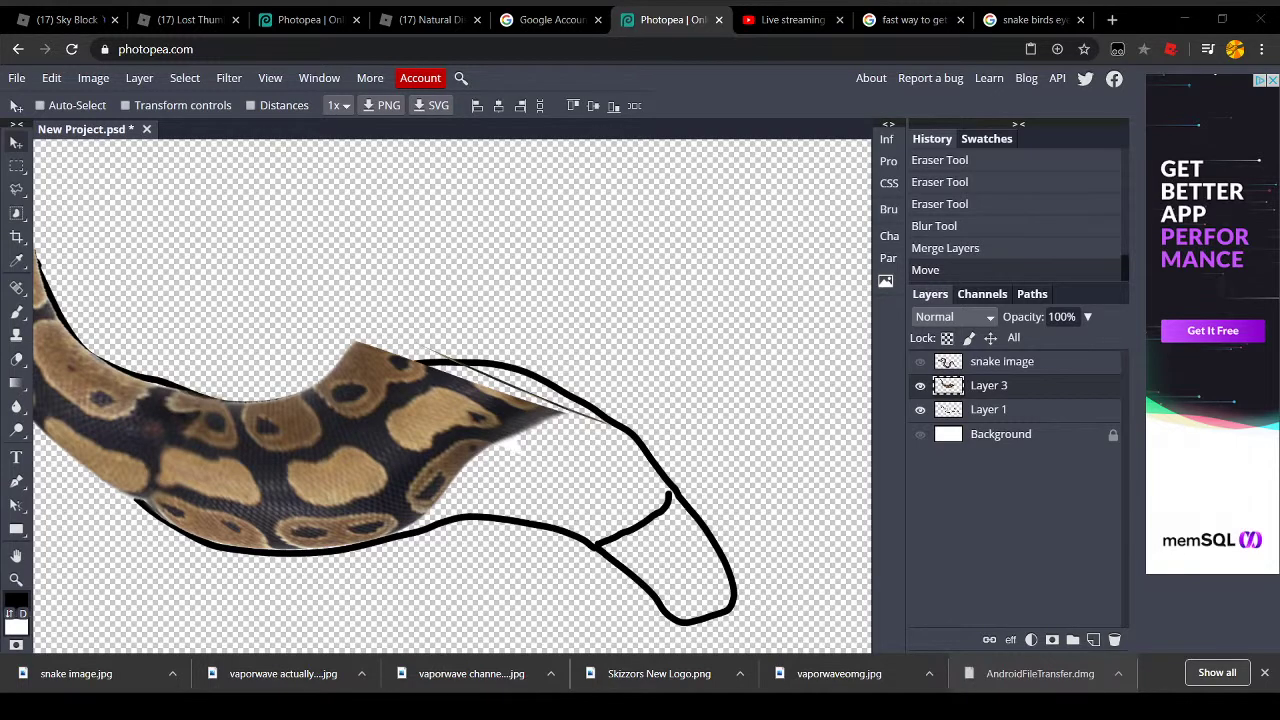
left_click(650, 593)
left_click(785, 19)
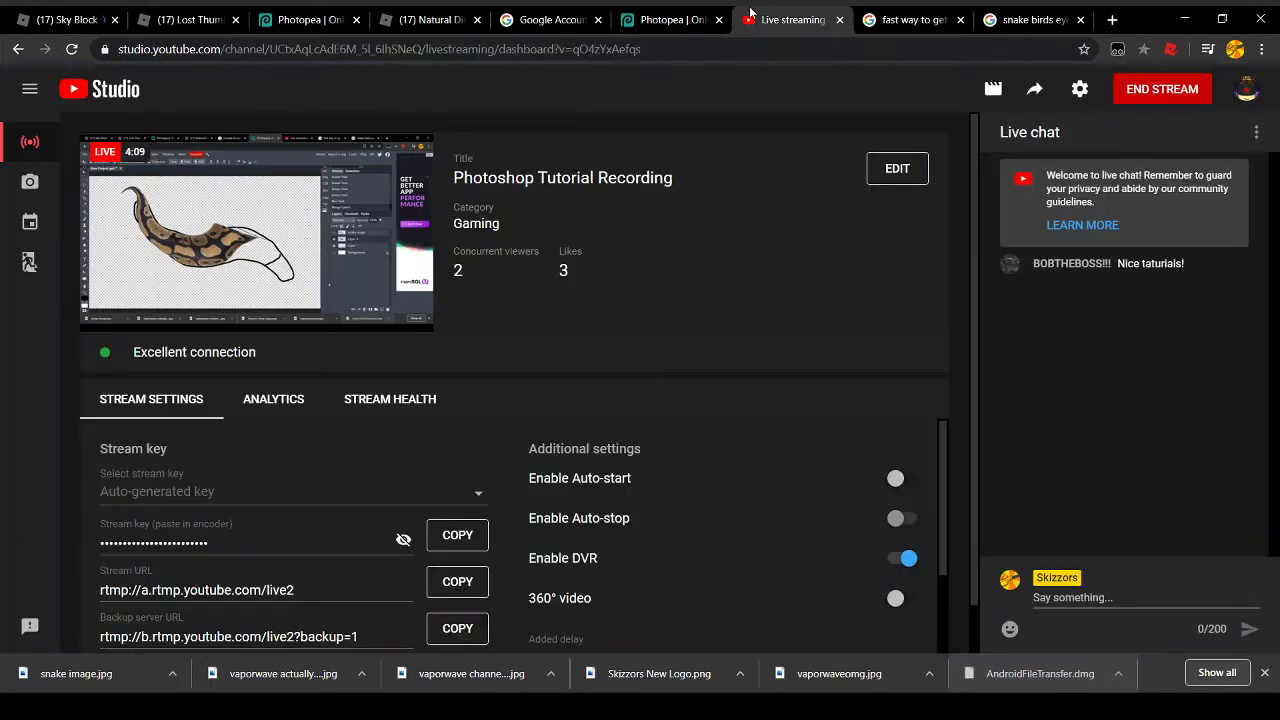
left_click(665, 12)
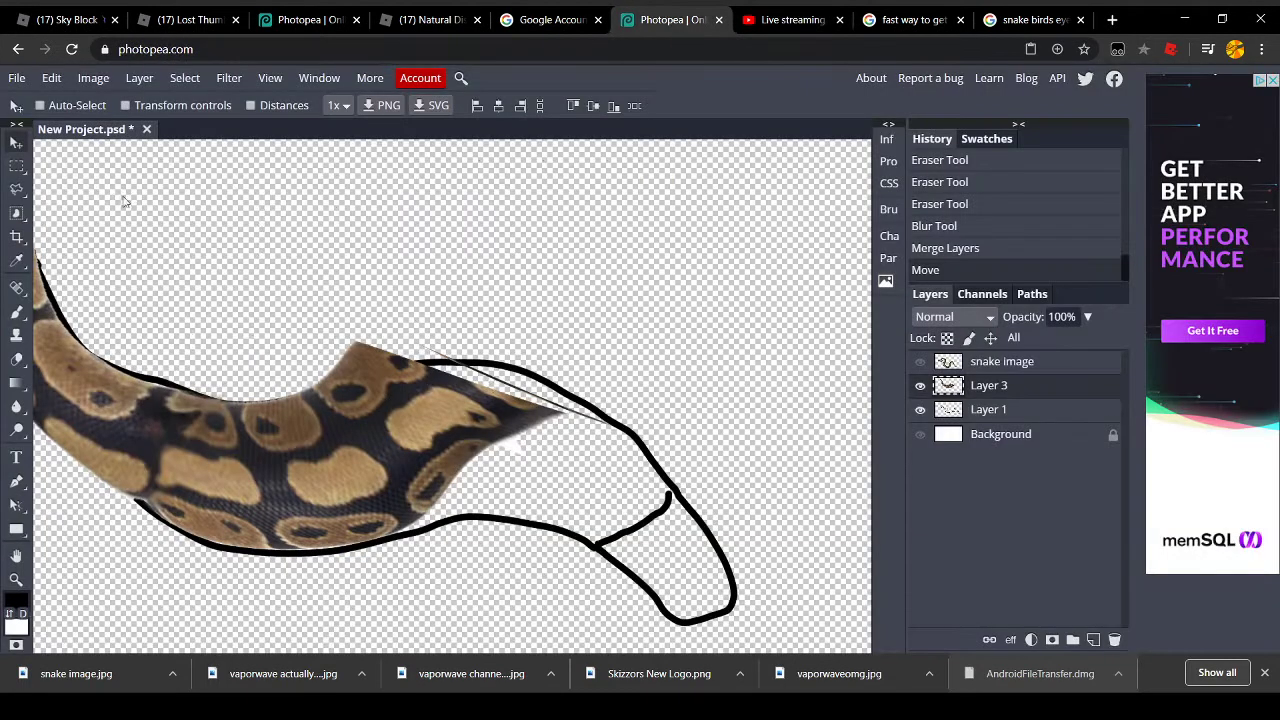
Warp the merged snake piece on Layer 3 so its front end shifts further along the drawn outline
left_click(50, 80)
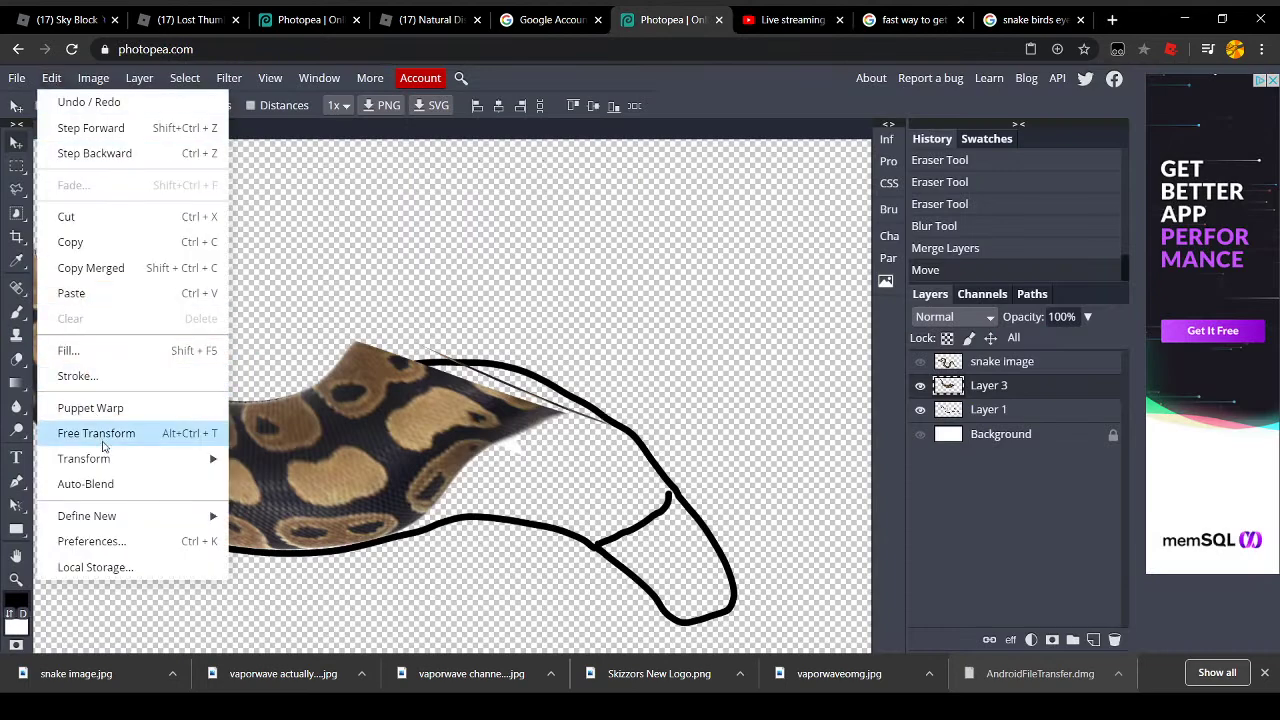
mouse_move(120, 450)
left_click(264, 502)
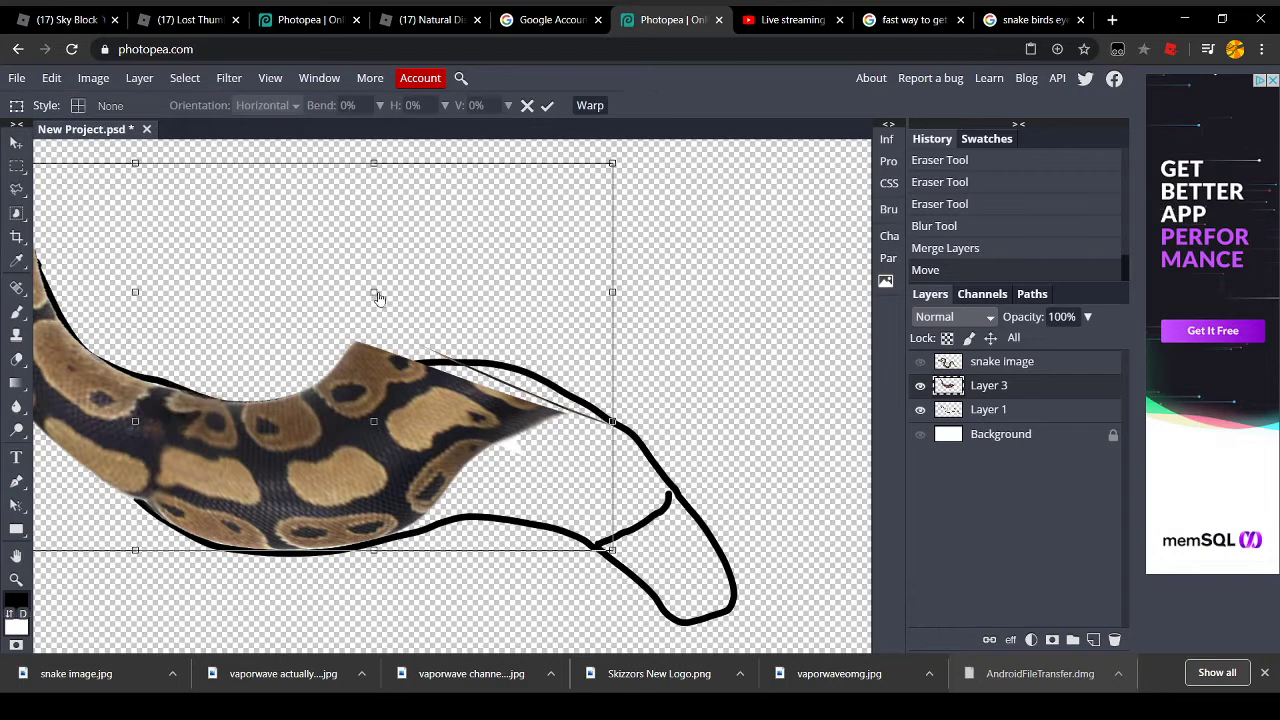
mouse_move(474, 353)
left_mouse_down()
mouse_move(499, 373)
mouse_move(487, 350)
left_mouse_up()
left_click_drag(401, 433, 510, 470)
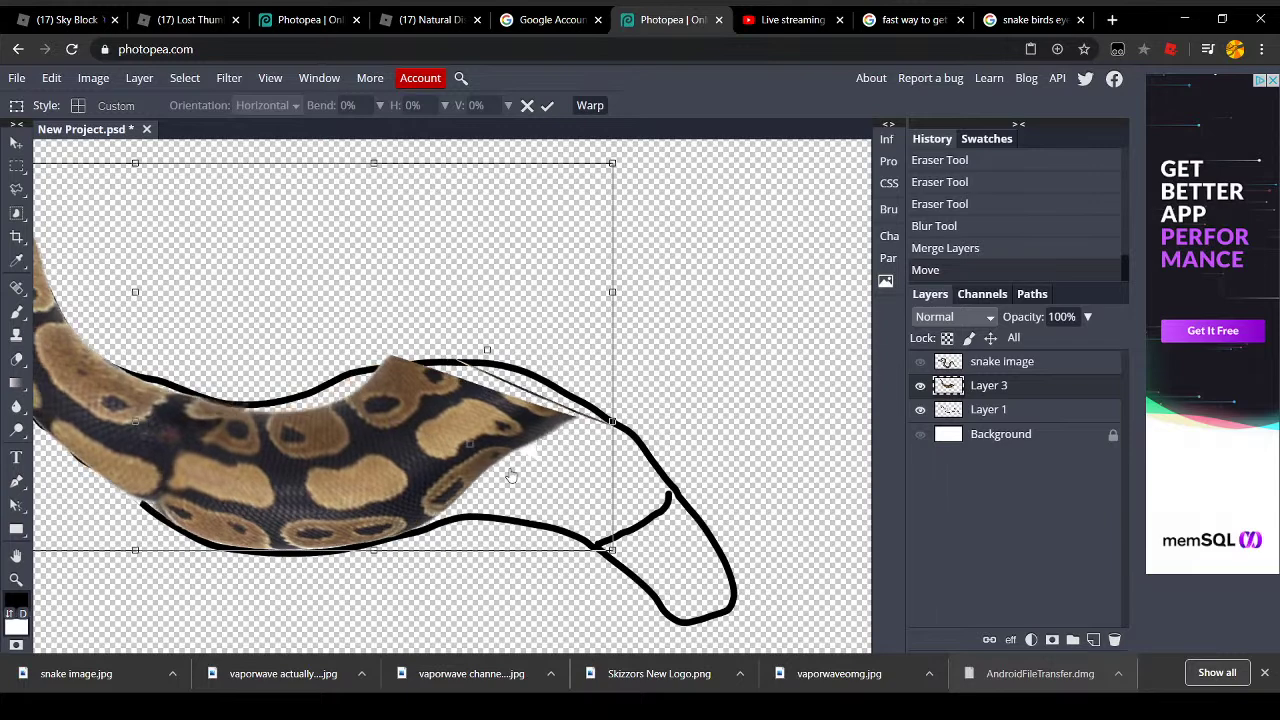
left_click_drag(436, 440, 410, 338)
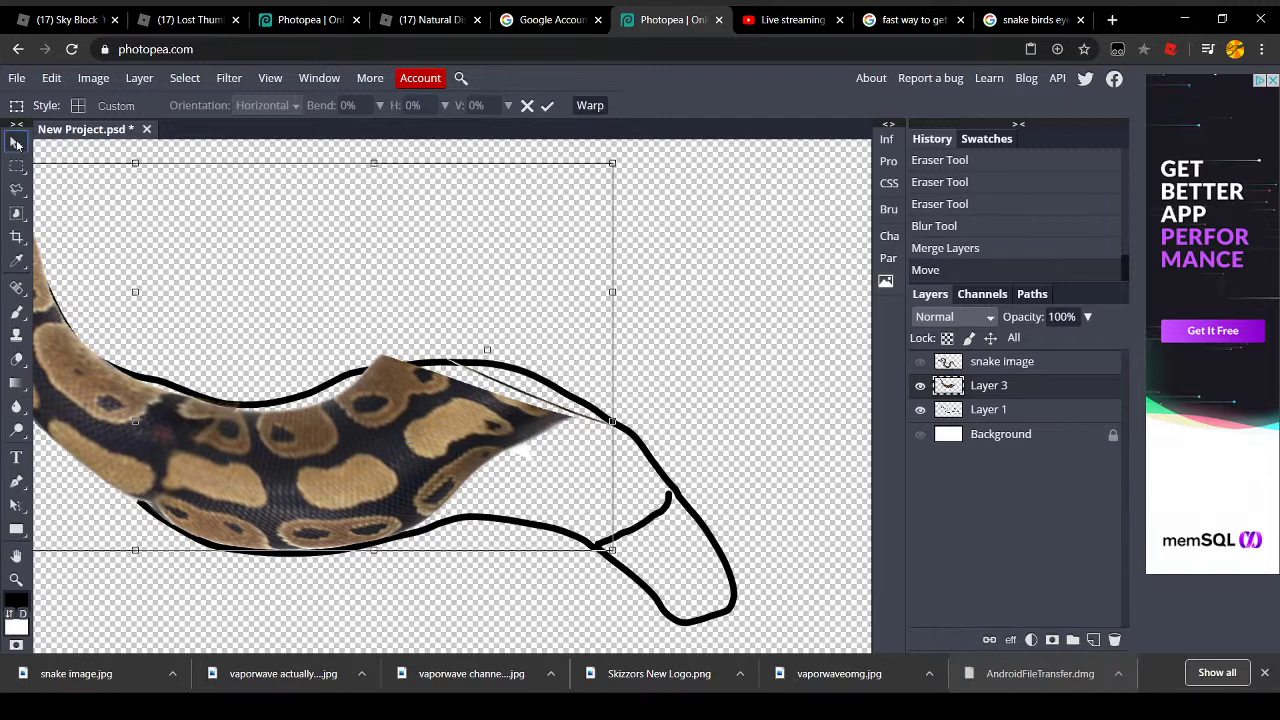
key("Return")
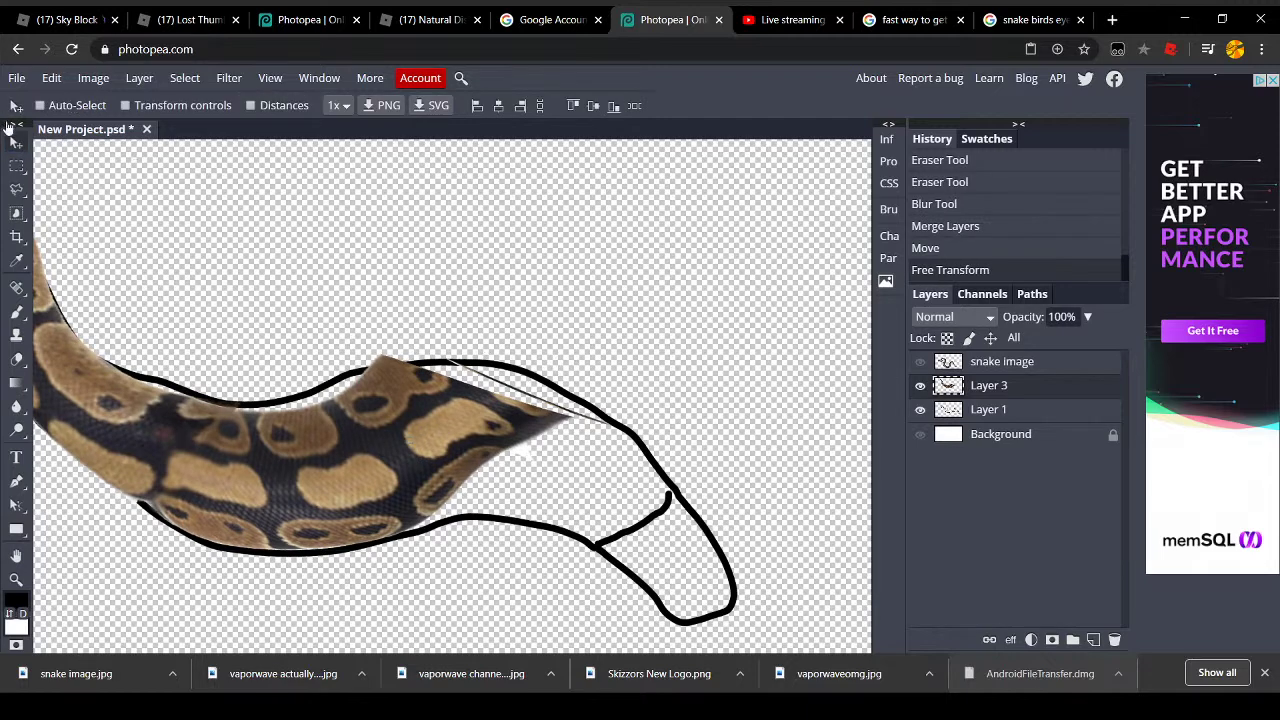
Show the snake image layer and try to copy its head onto a new layer from a rectangular selection
key("ctrl+minus")
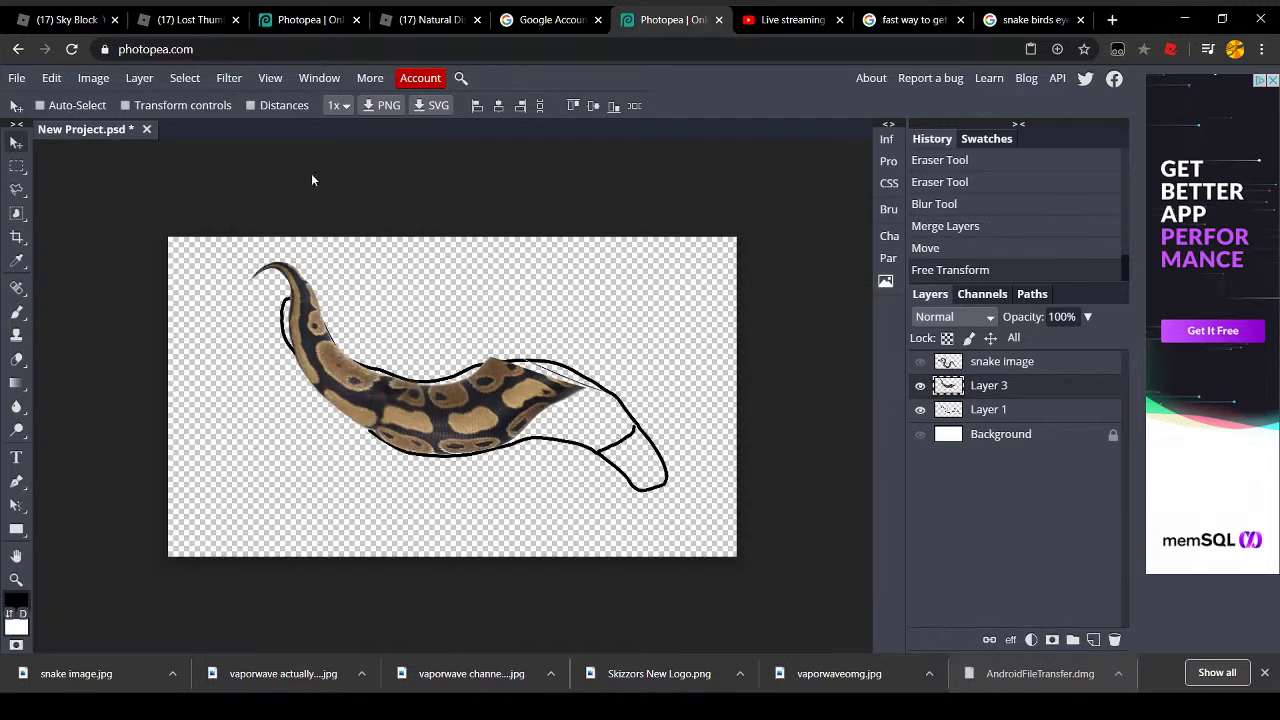
left_click(919, 363)
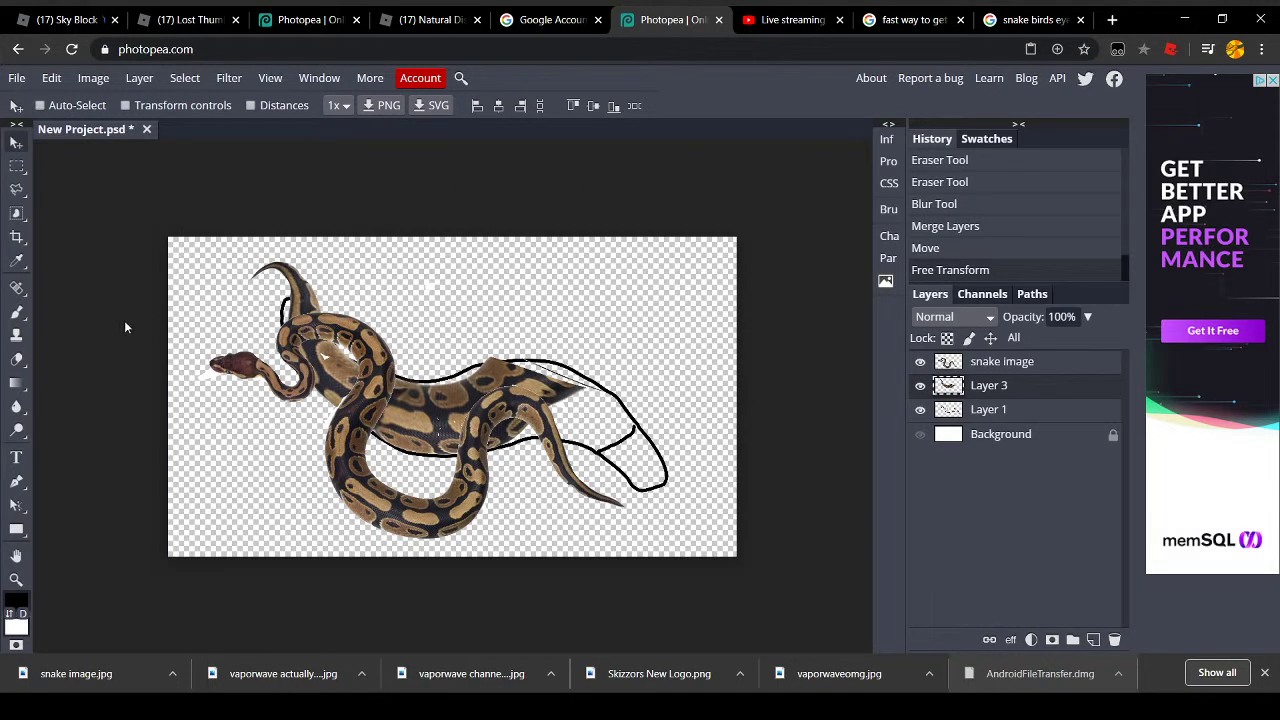
left_click(16, 166)
left_click_drag(197, 344, 280, 412)
key("ctrl+c")
key("ctrl+v")
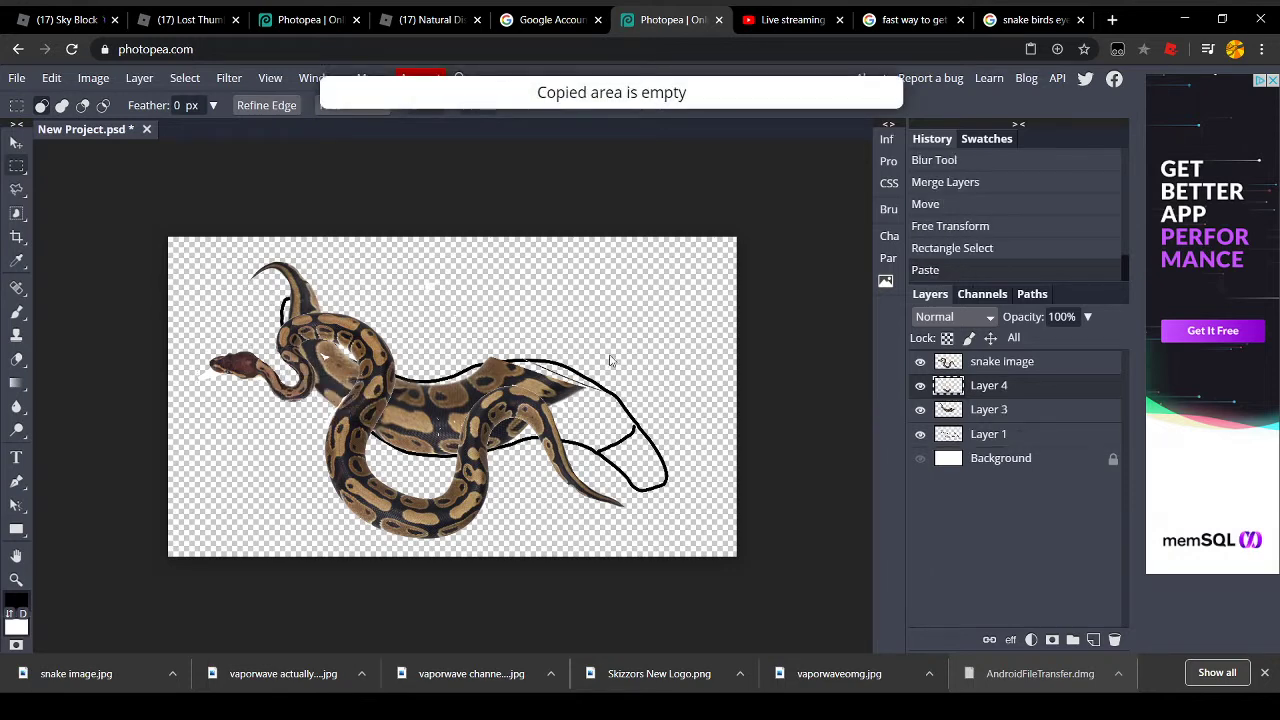
left_click(920, 361)
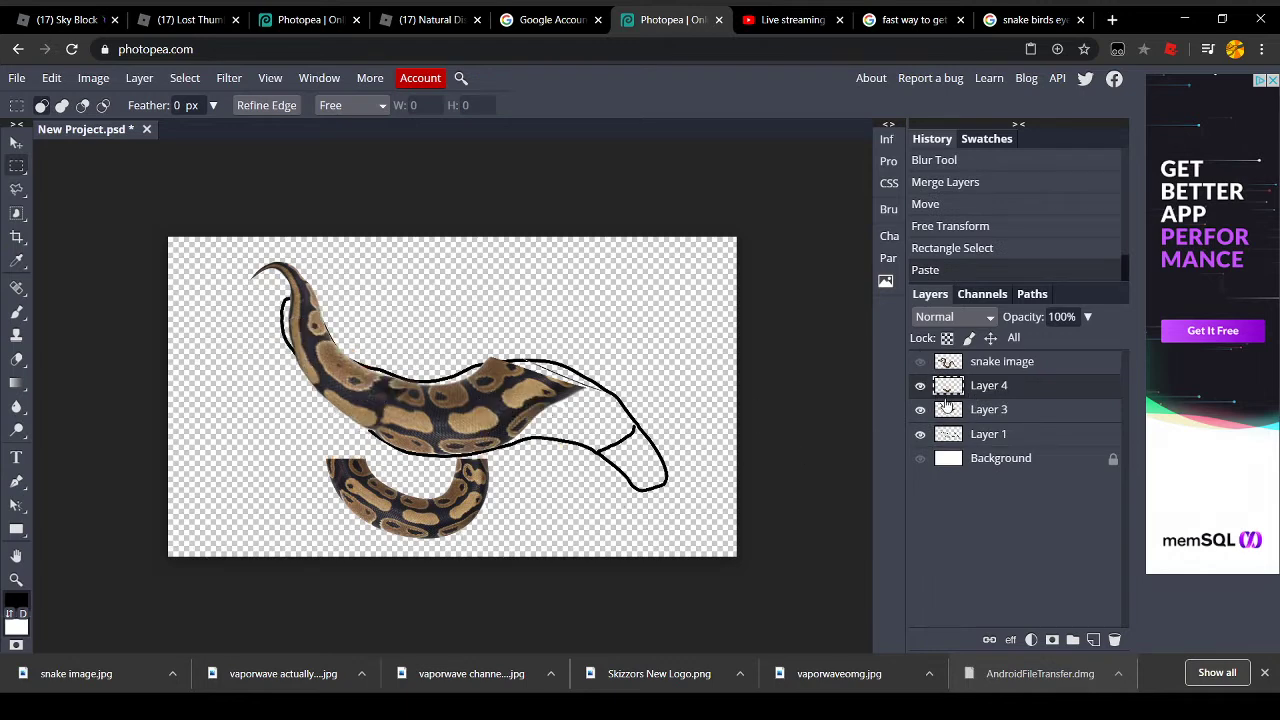
left_click(920, 361)
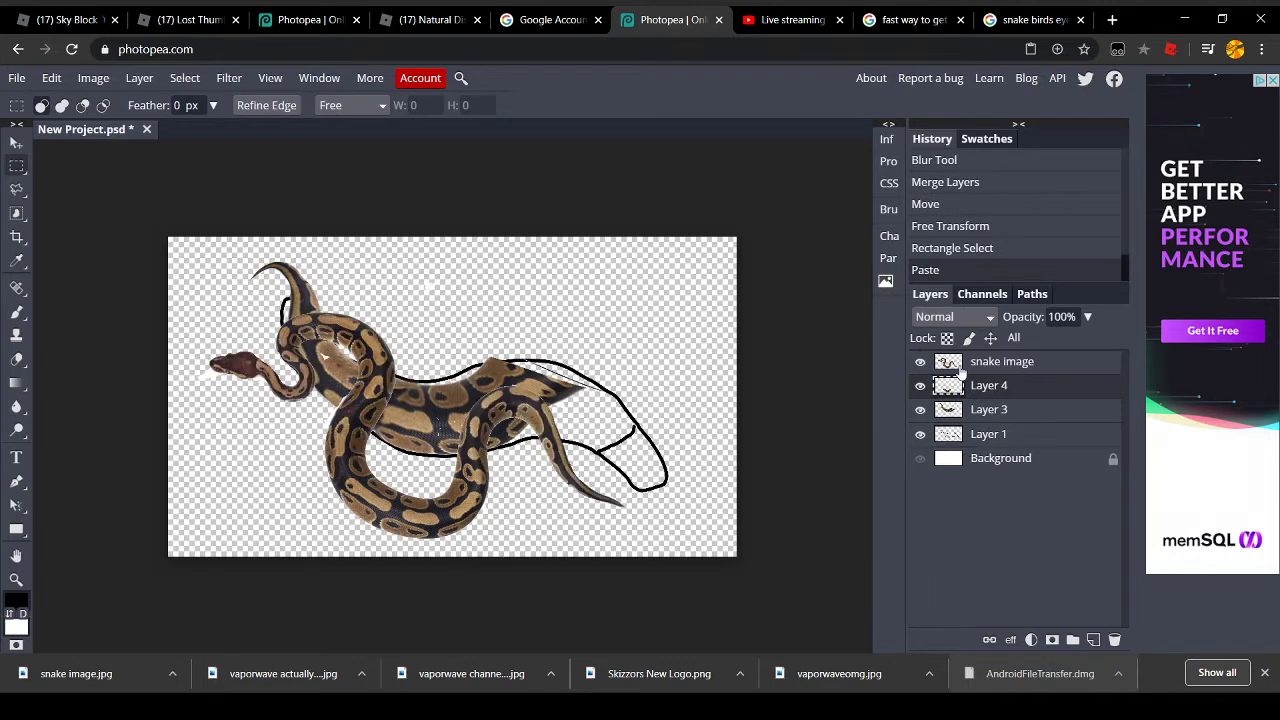
Copy the head and curled neck from the snake image layer onto a new layer and hide the original photo
left_click(960, 371)
left_click_drag(162, 318, 316, 428)
key("ctrl+c")
key("ctrl+v")
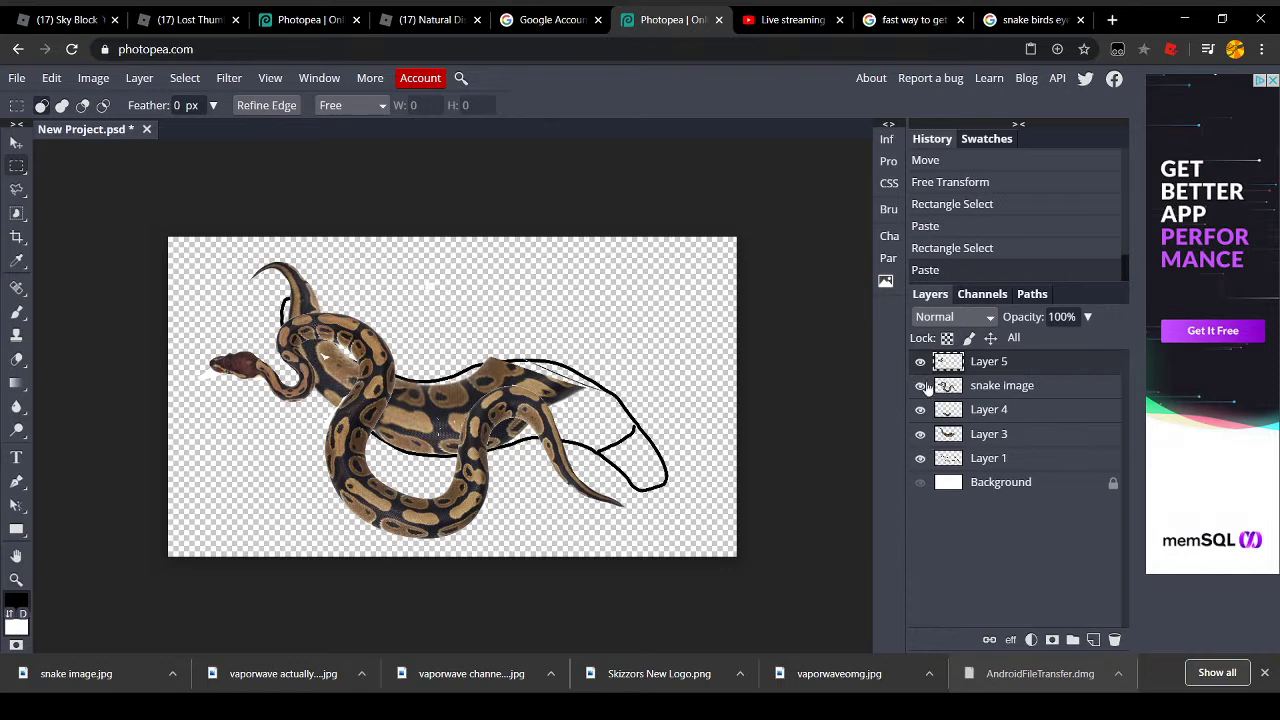
left_click(920, 387)
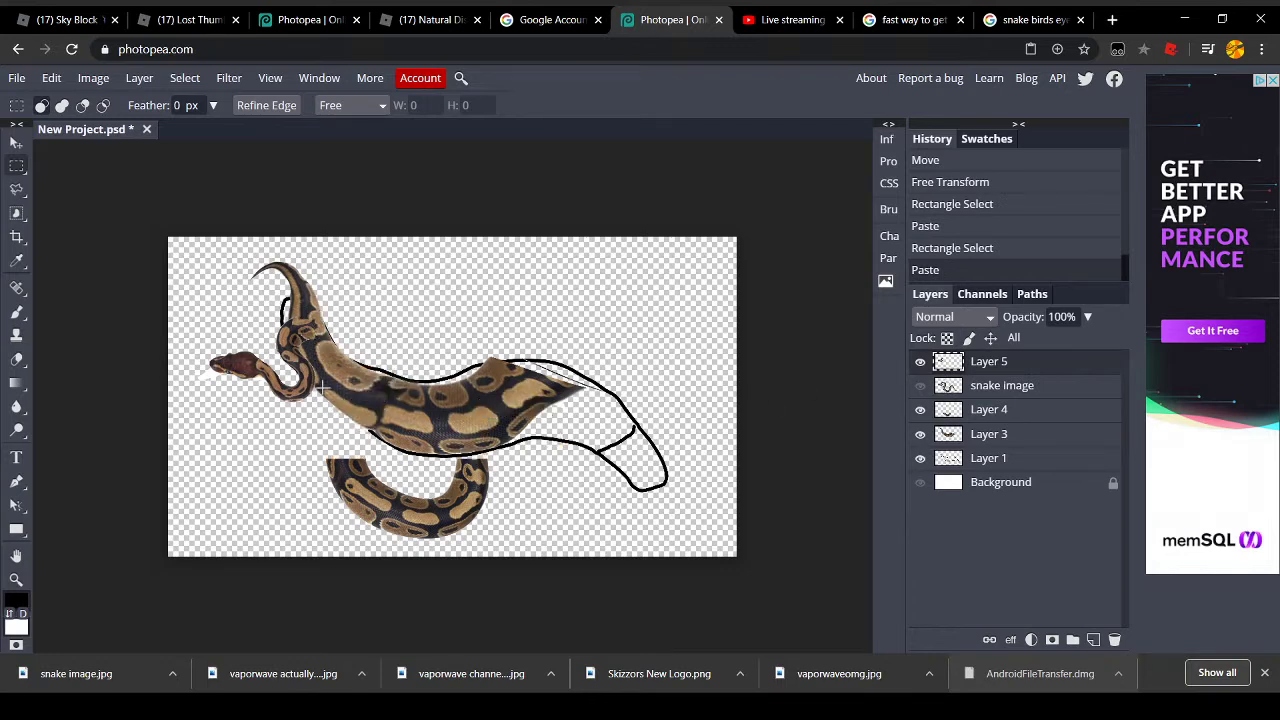
Delete Layer 4, which holds the mistakenly pasted body section
double_click(995, 410)
right_click(976, 408)
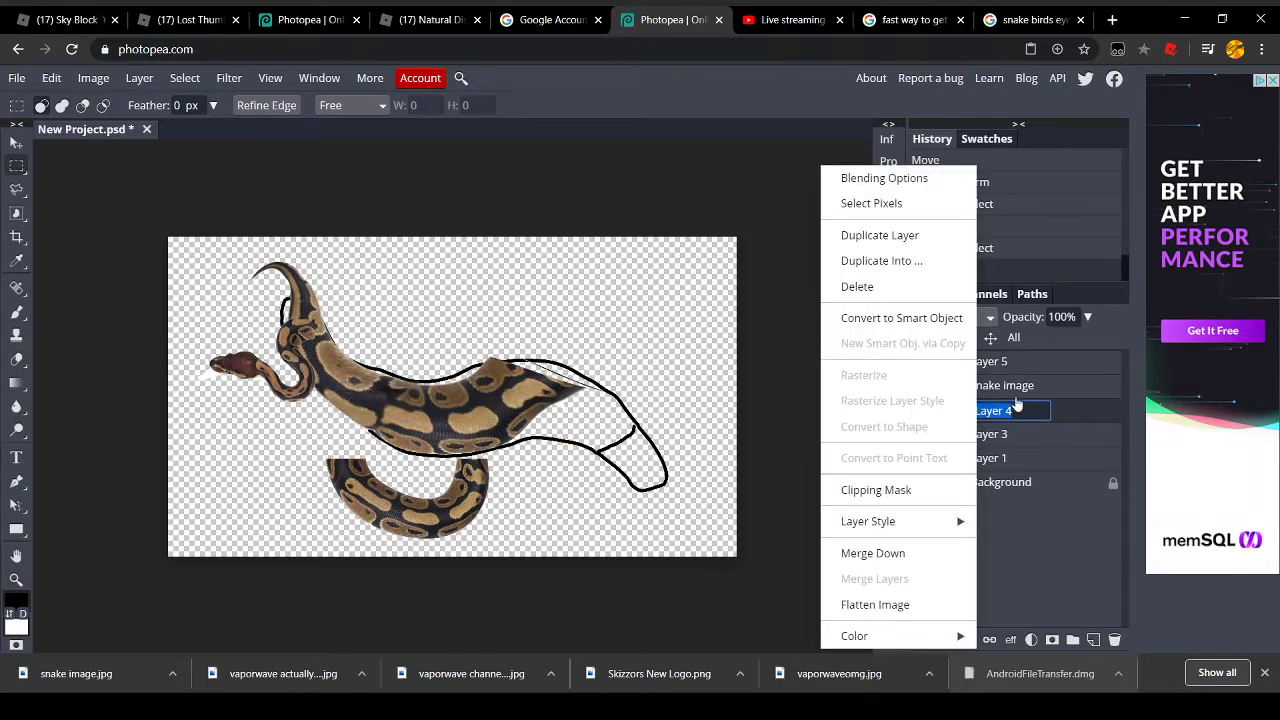
left_click(1014, 396)
left_click(1012, 388)
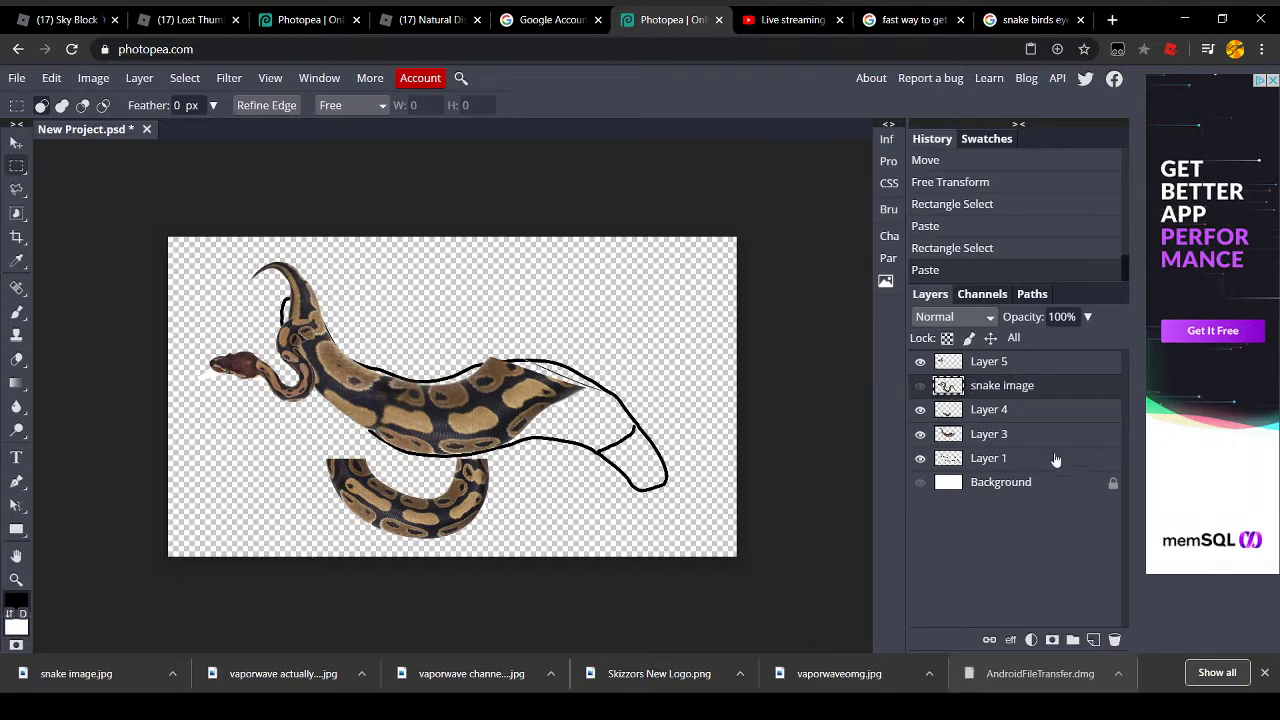
left_click(1030, 410)
right_click(950, 404)
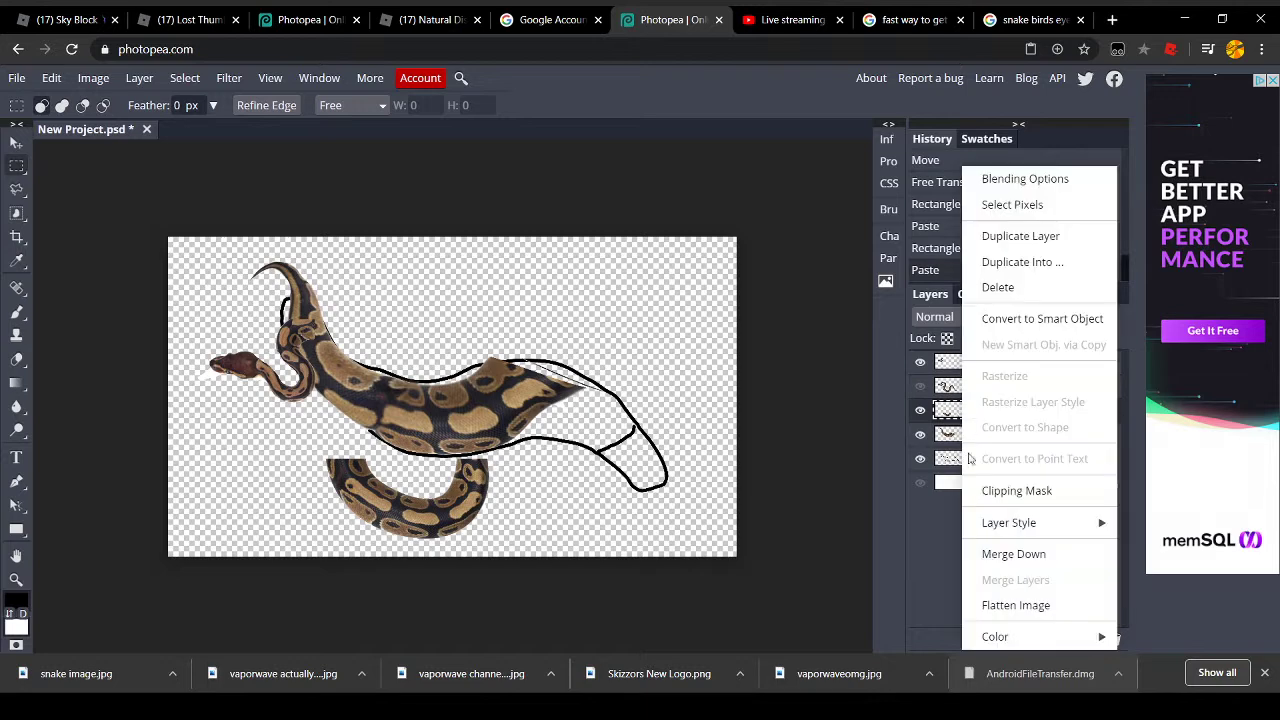
left_click(1005, 286)
Move the head piece on Layer 5 into the empty area below the tail and body
left_click(982, 364)
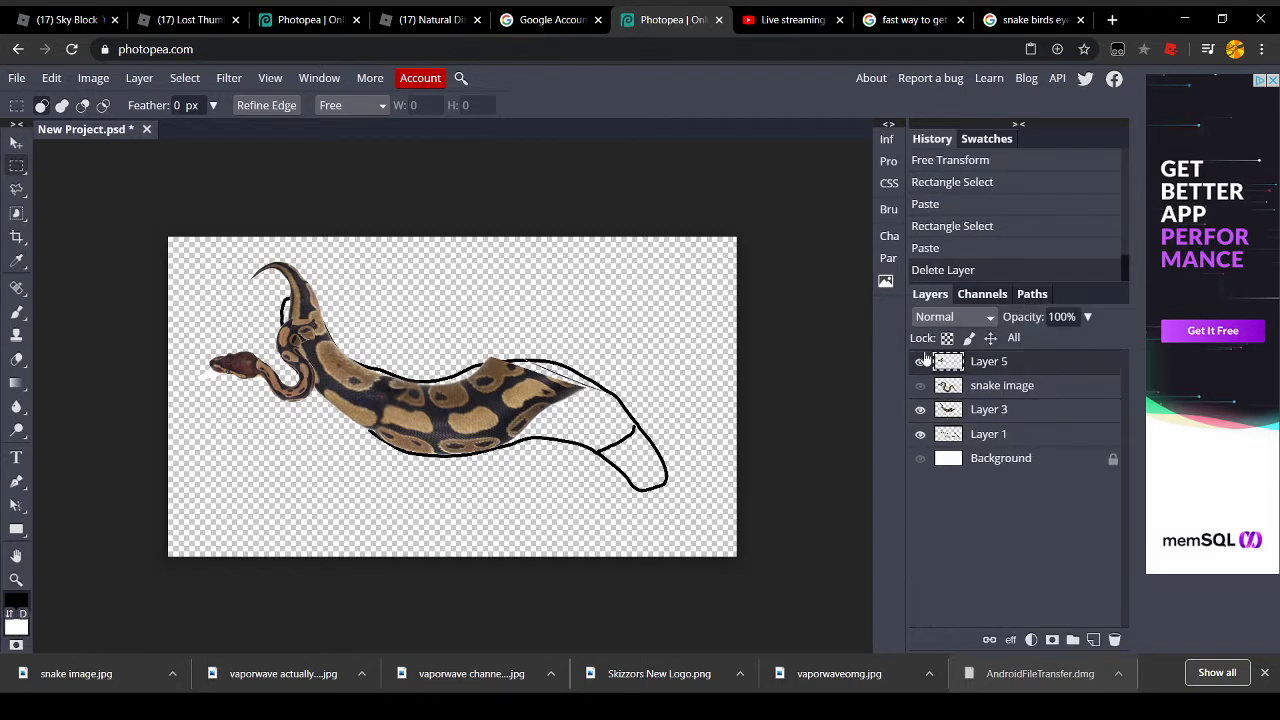
left_click(16, 143)
left_click_drag(262, 342, 321, 449)
Erase the white remnants around the snake's head and neck on Layer 5 using a 54 px eraser
key("ctrl+plus")
key("e")
scroll(314, 491, "up", 2)
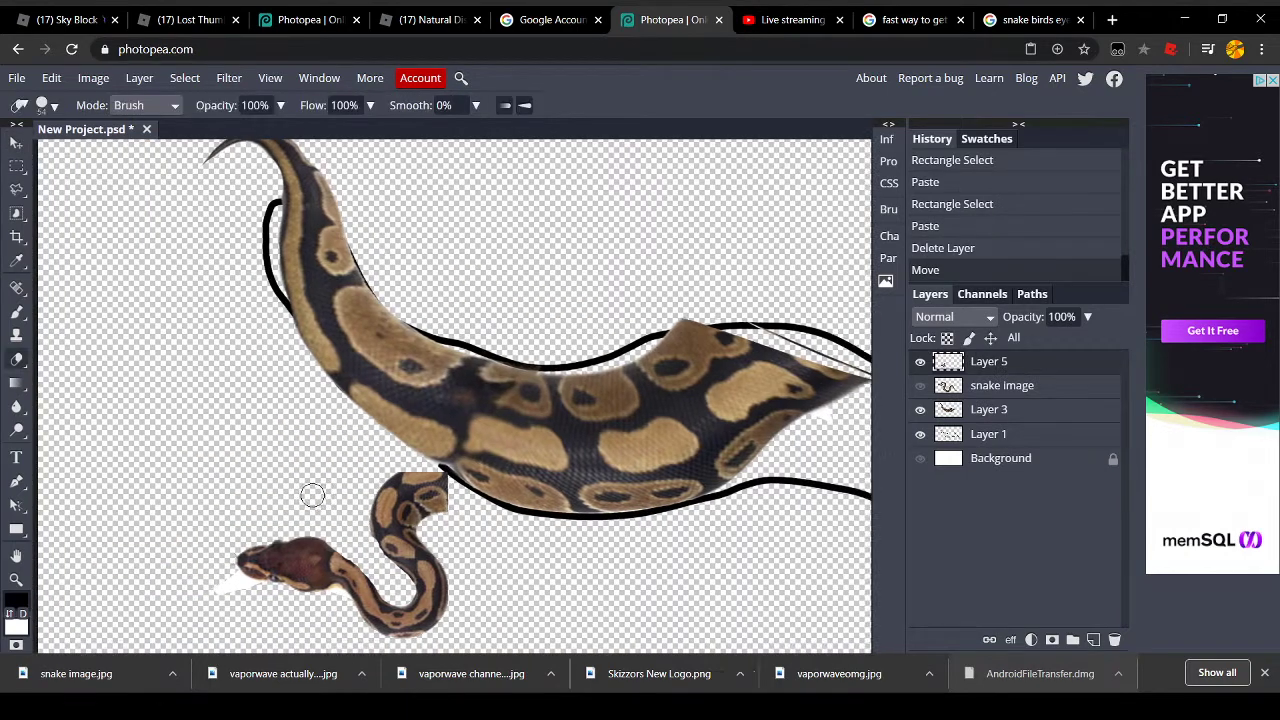
left_click_drag(310, 585, 328, 592)
left_click_drag(324, 588, 329, 591)
mouse_move(420, 596)
left_mouse_down()
mouse_move(443, 591)
mouse_move(418, 598)
left_mouse_up()
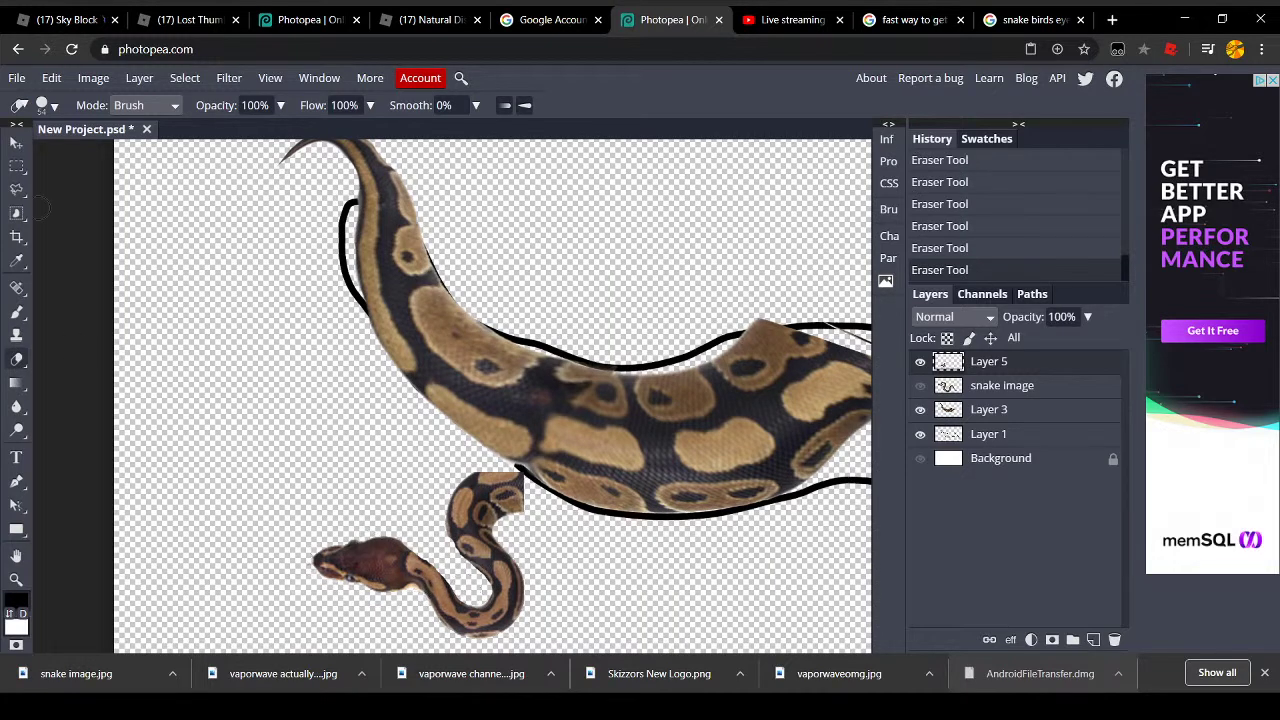
Delete the upper part of the curled neck on Layer 5 using a rectangular selection, and deselect
left_click(16, 166)
left_click_drag(444, 463, 560, 575)
key("Delete")
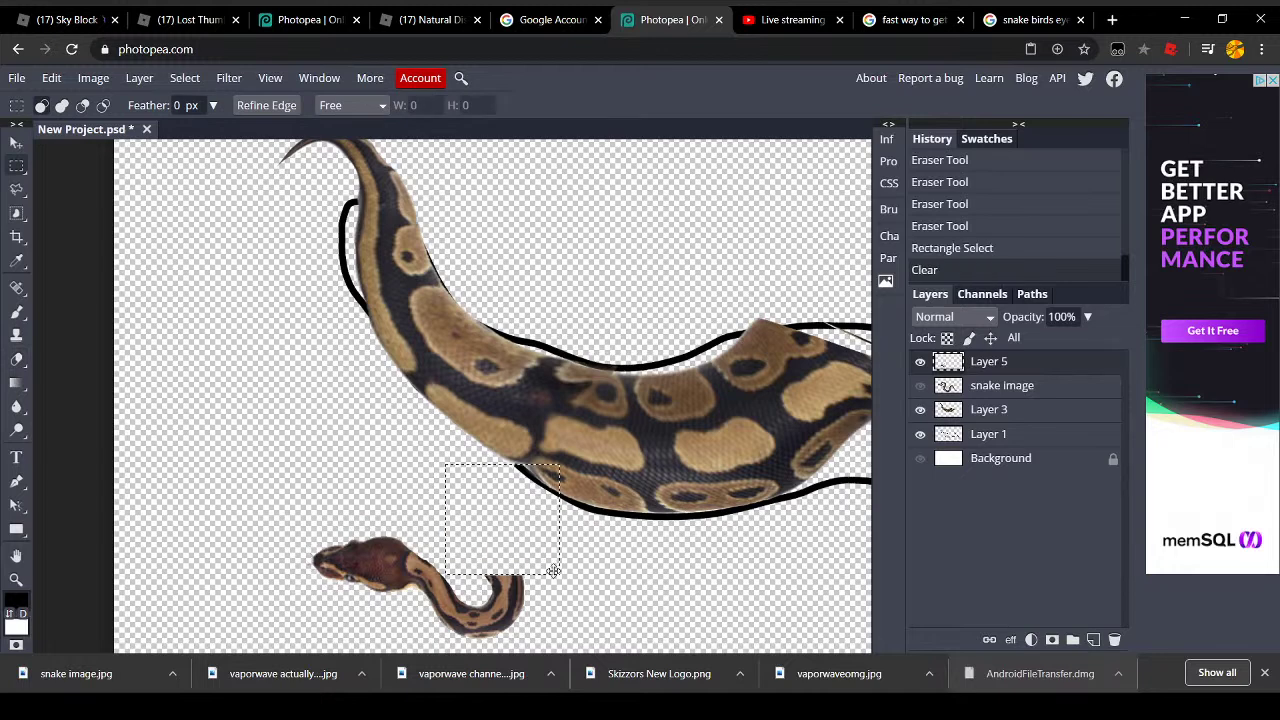
left_click(503, 563)
Clear the remaining upturned end of the neck on Layer 5 and deselect
left_click_drag(480, 555, 565, 648)
key("Delete")
left_click(506, 591)
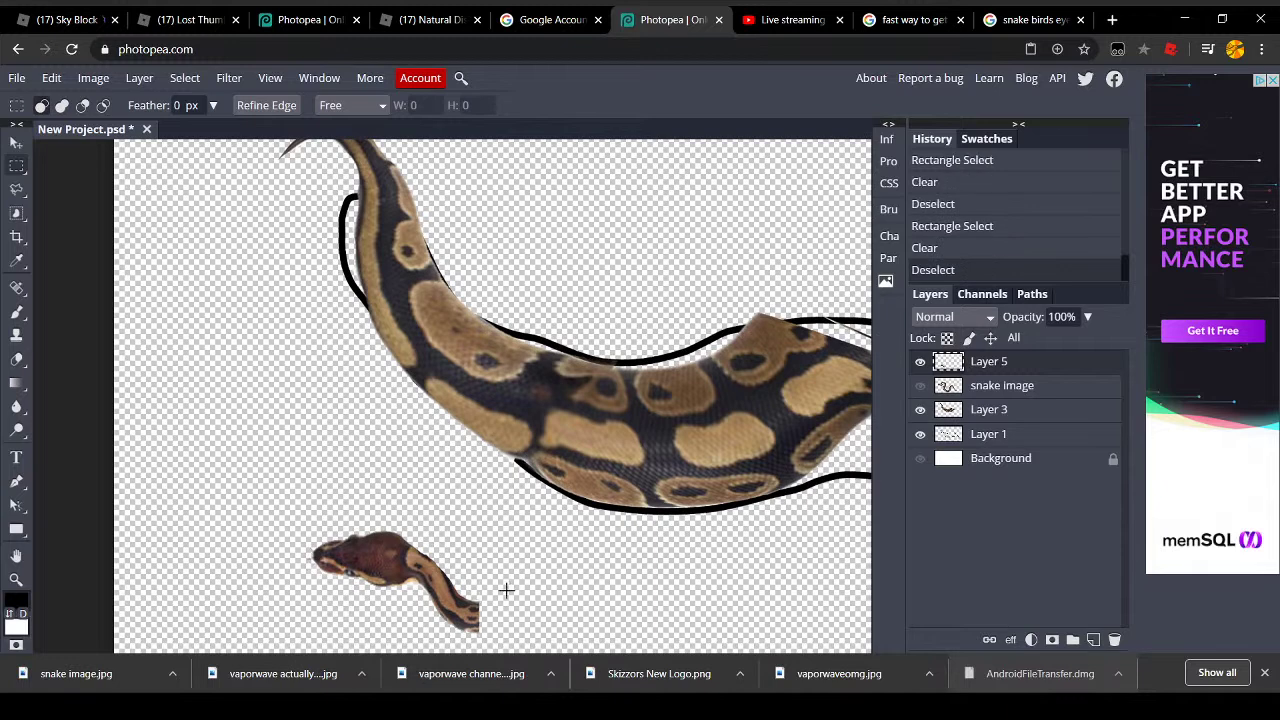
Select a rectangular area around the head piece and enable transform controls for the Move tool
key("ctrl+minus")
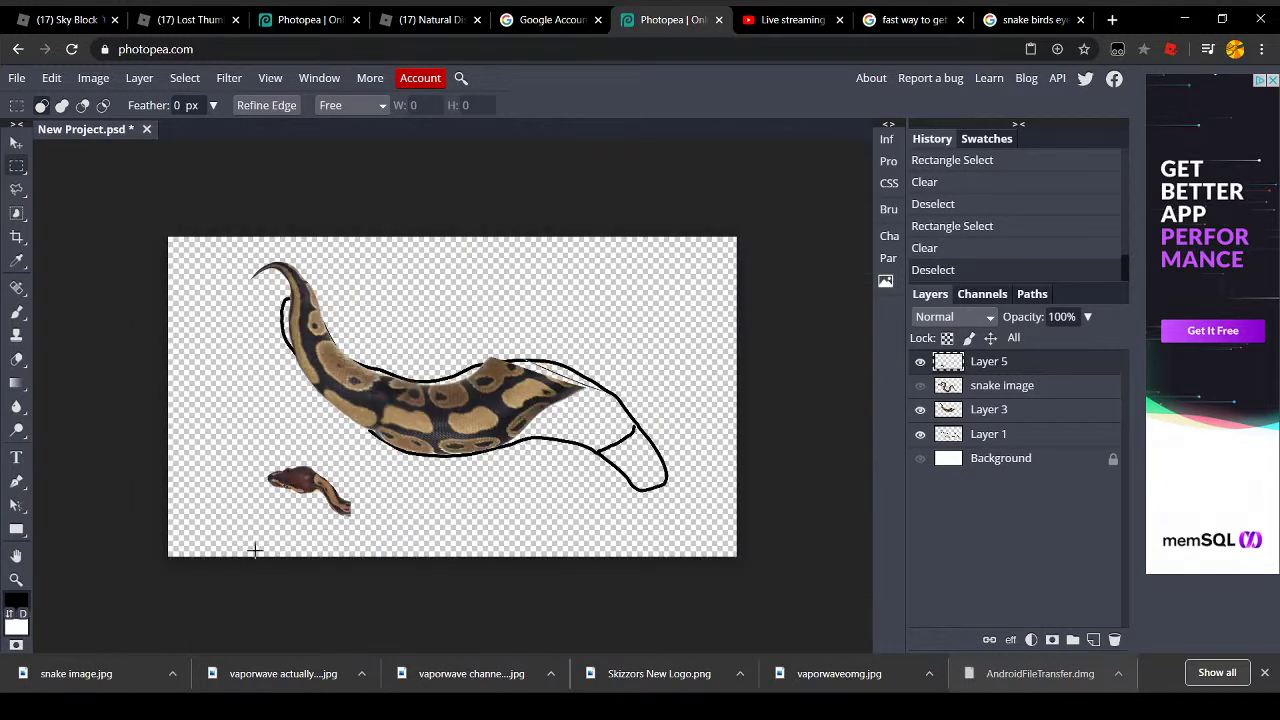
left_click_drag(202, 454, 404, 552)
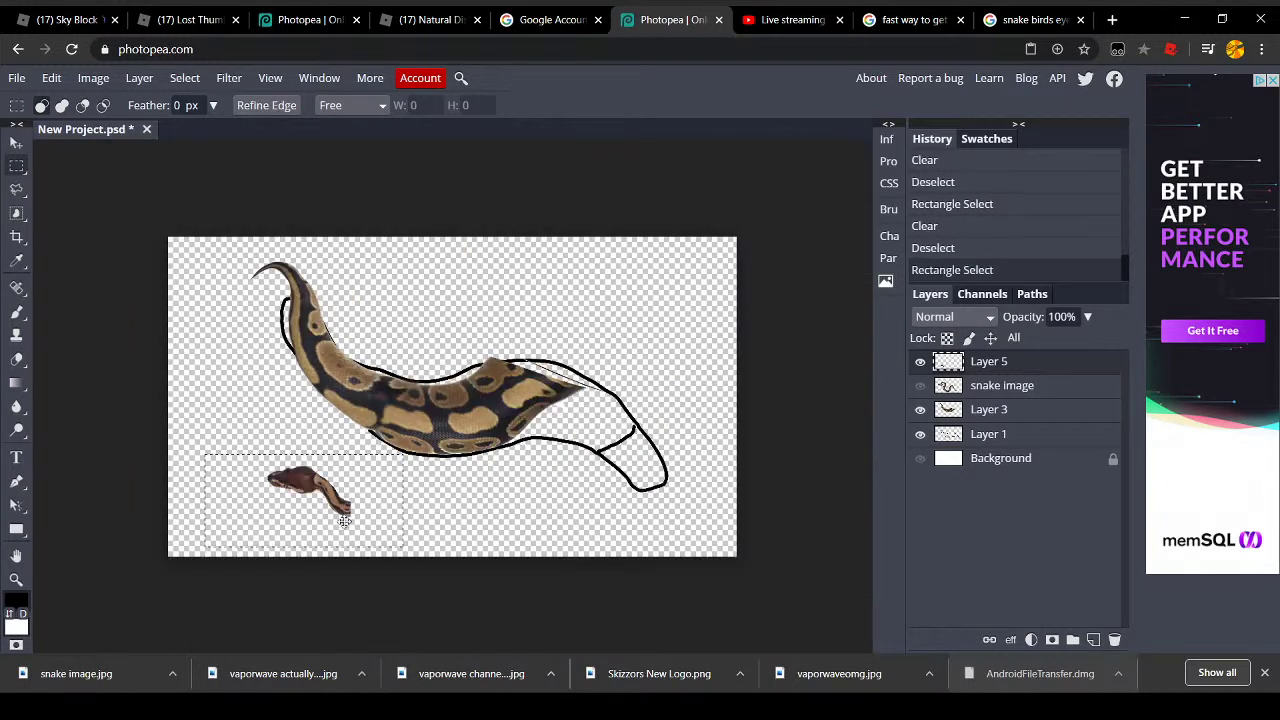
left_click(16, 143)
left_click(143, 107)
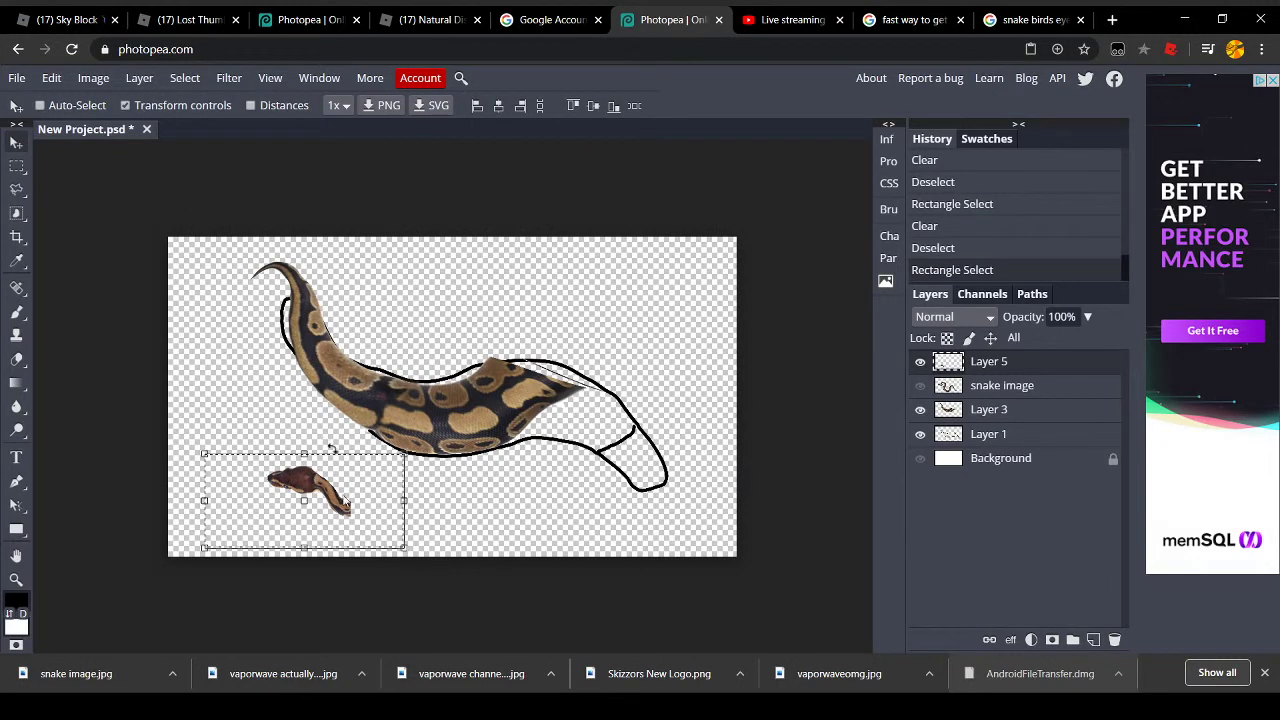
Undo the head selection and the deselection before it, and try moving the head piece on Layer 5
key("ctrl+z")
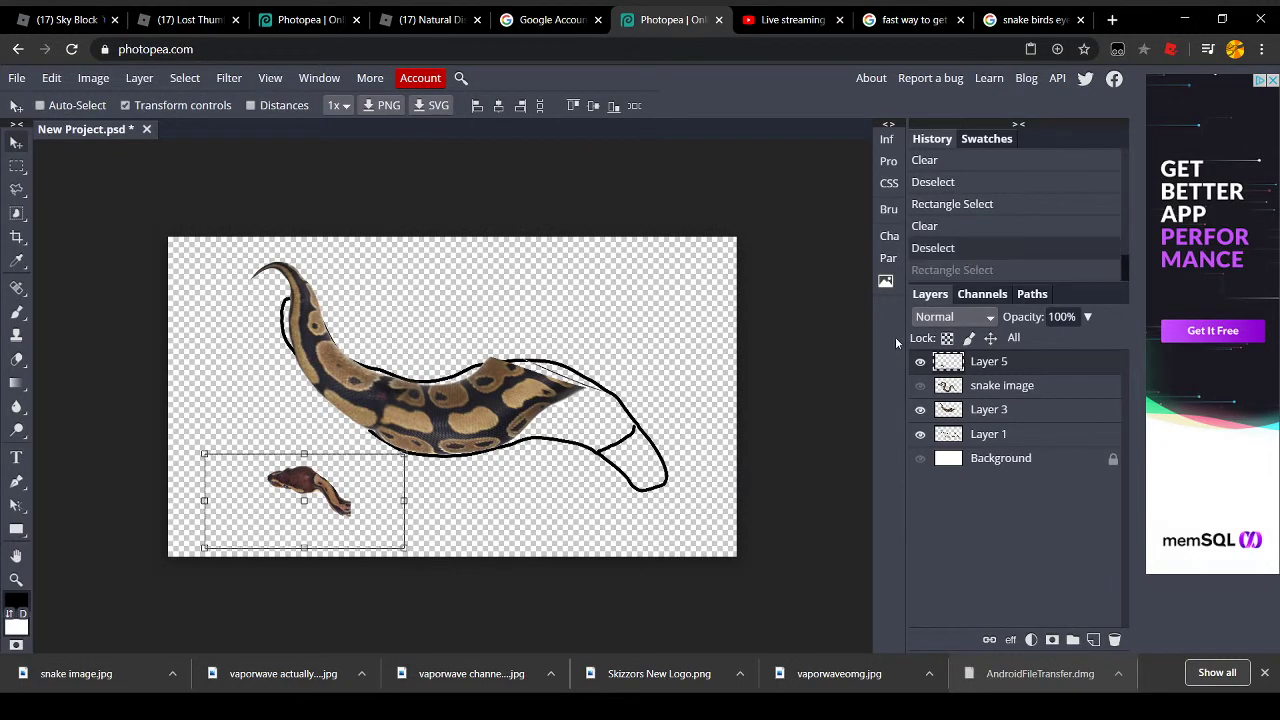
key("ctrl+z")
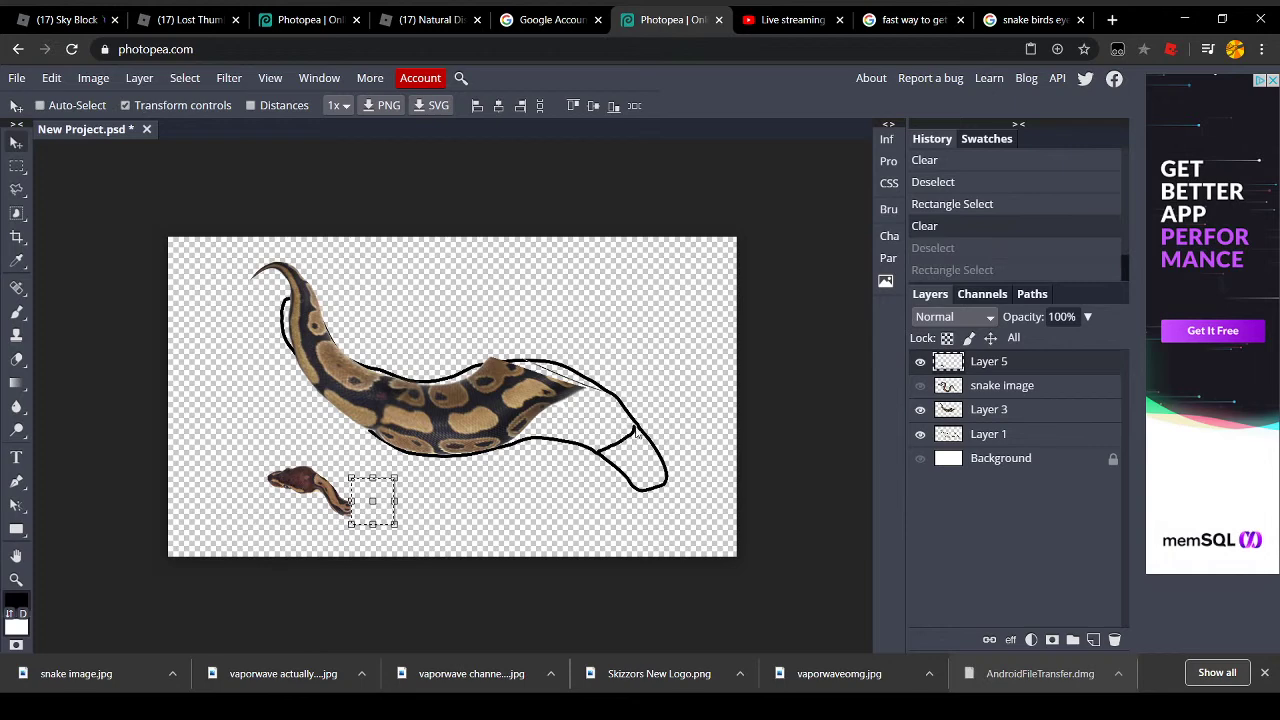
left_click(365, 512)
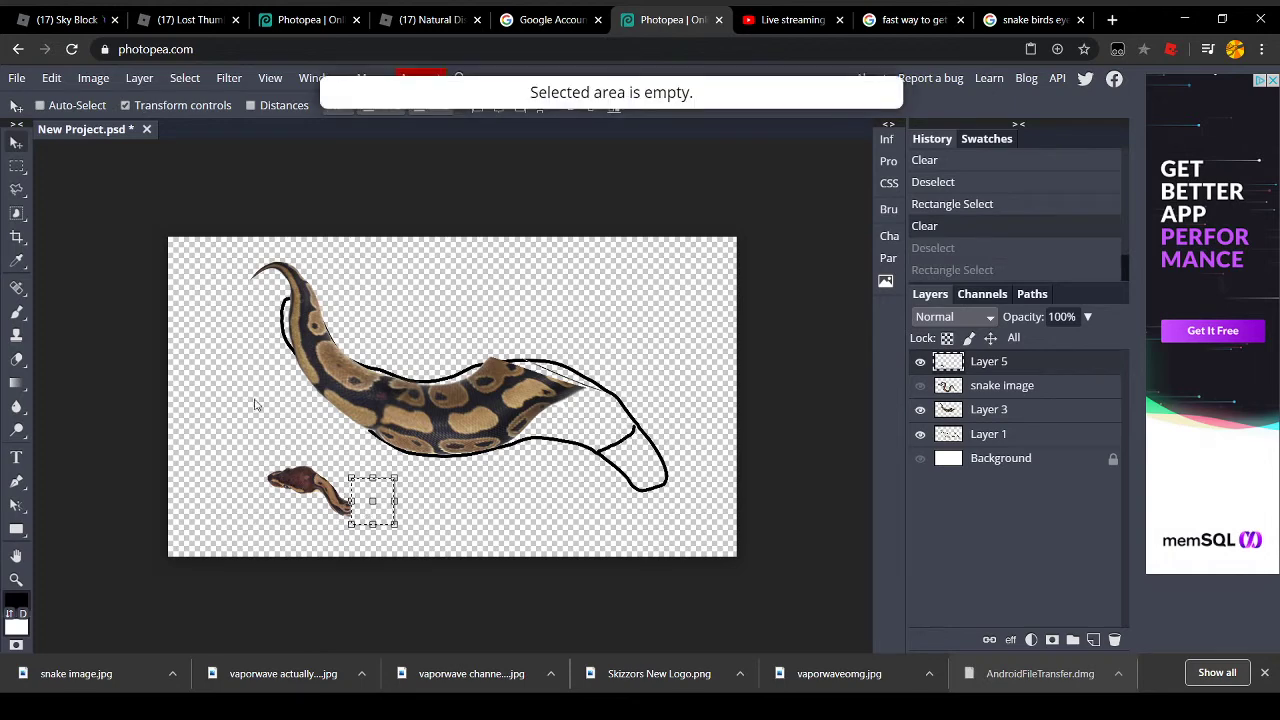
left_click_drag(294, 487, 272, 472)
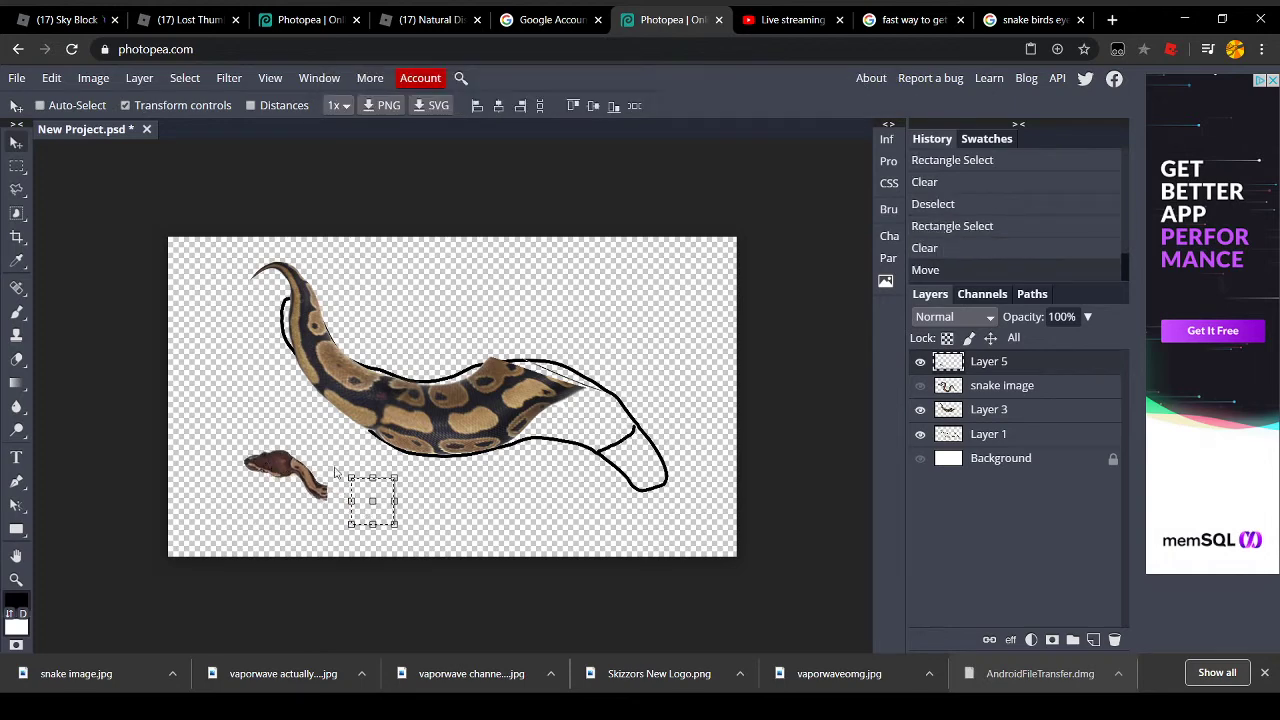
Undo the head piece's move and the last neck clearing along with its rectangular selection
left_click(933, 254)
key("ctrl+z")
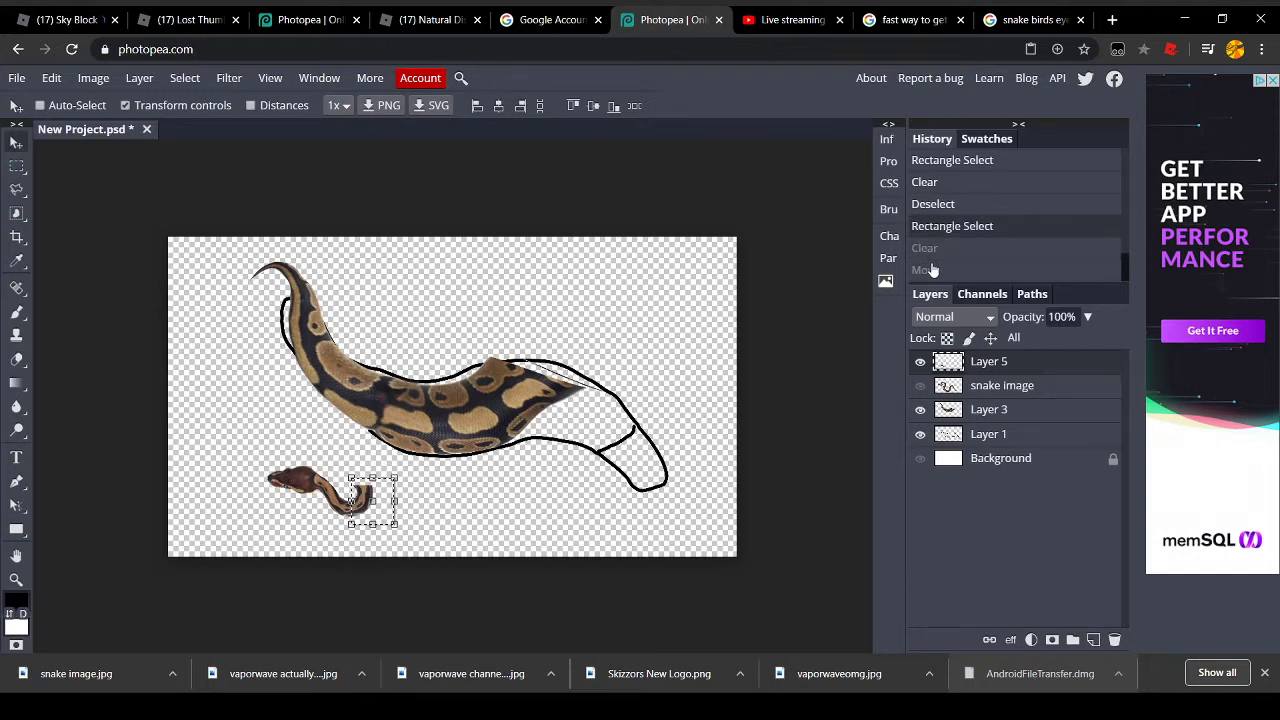
key("ctrl+z")
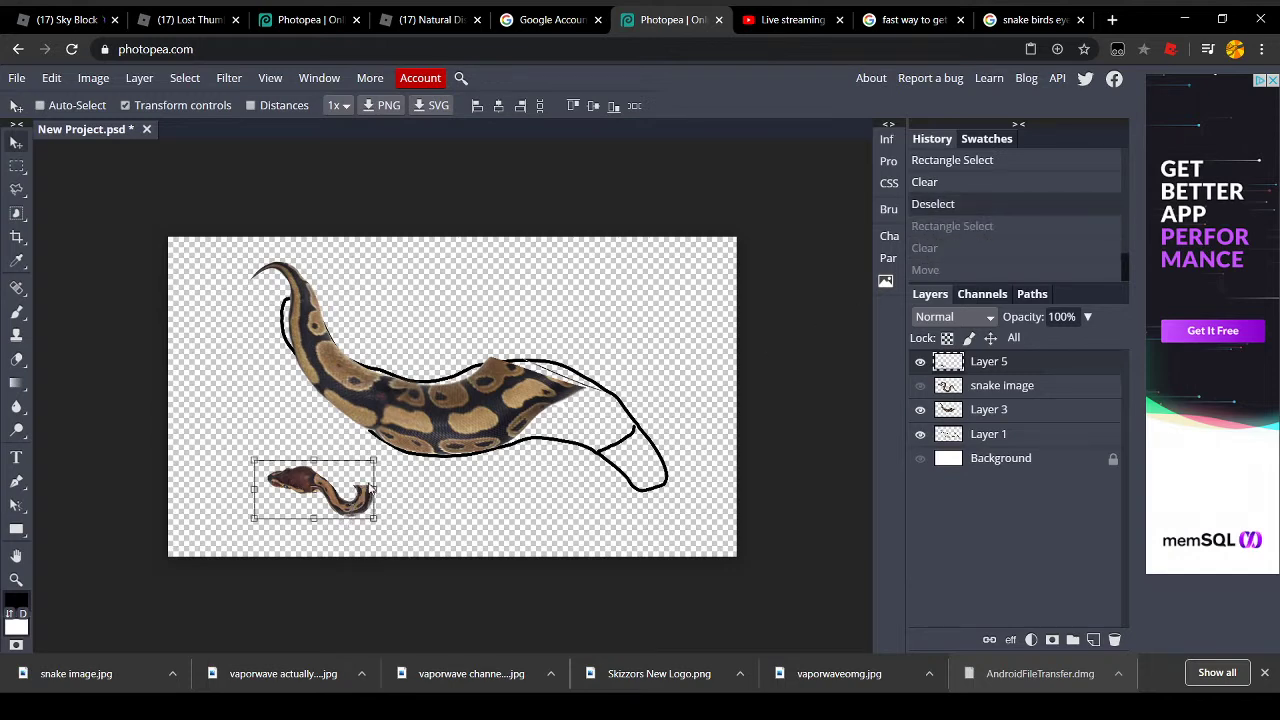
Clear the curled end of the neck on Layer 5 within a rectangular selection and deselect
left_click(16, 166)
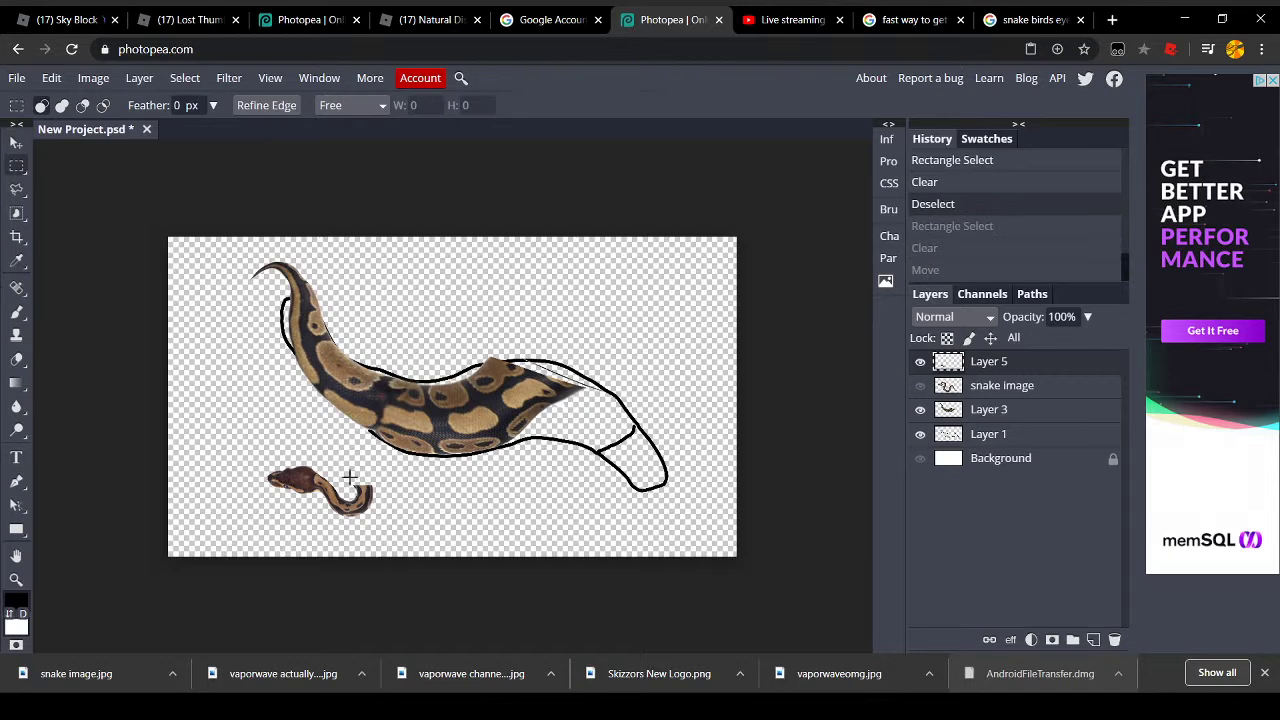
left_click_drag(348, 474, 406, 526)
key("Delete")
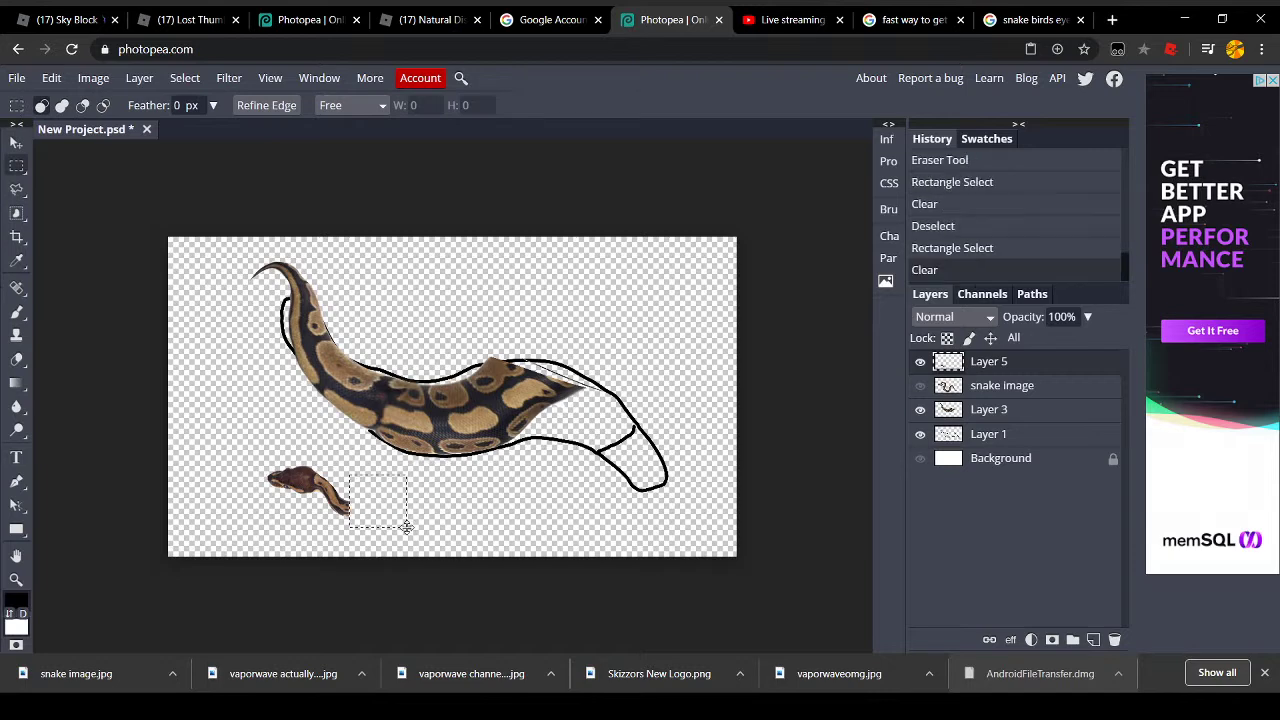
left_click(17, 144)
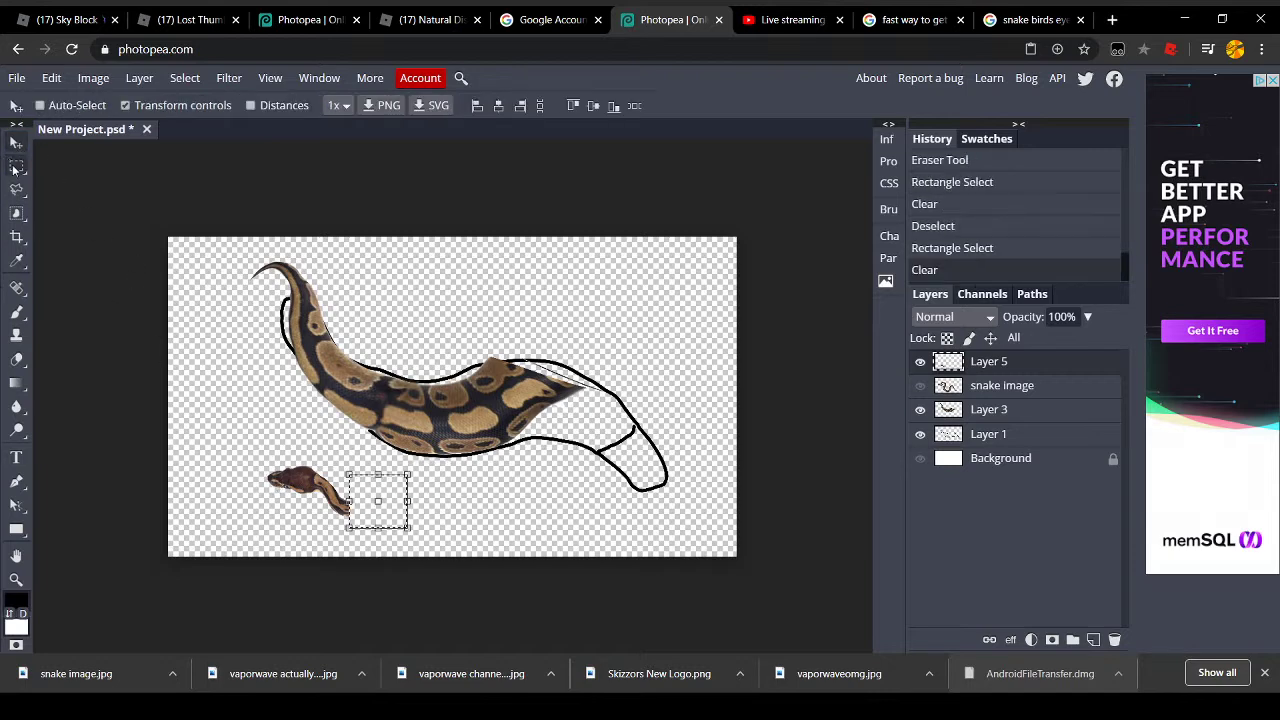
left_click(16, 166)
left_click(206, 435)
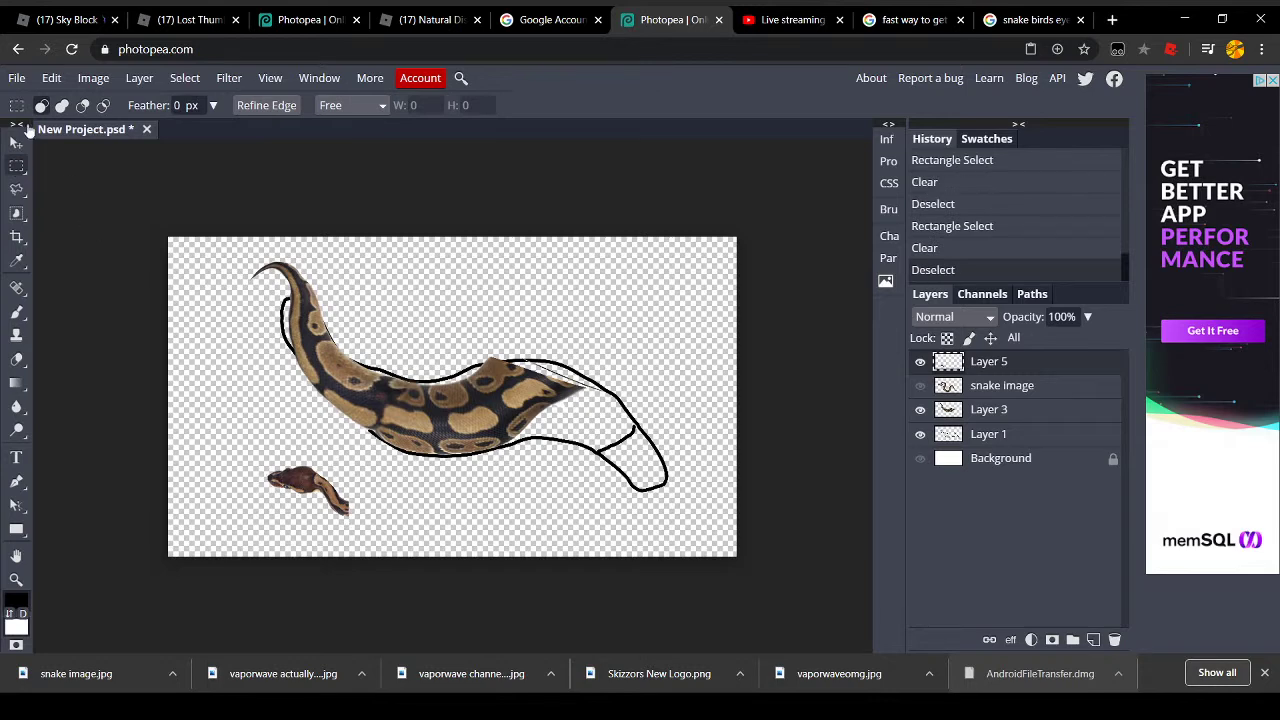
Move the head piece to the outline's head end, mirror and rotate it, and enlarge it to about 164% wide and 156% high
left_click(17, 144)
left_click_drag(322, 500, 600, 402)
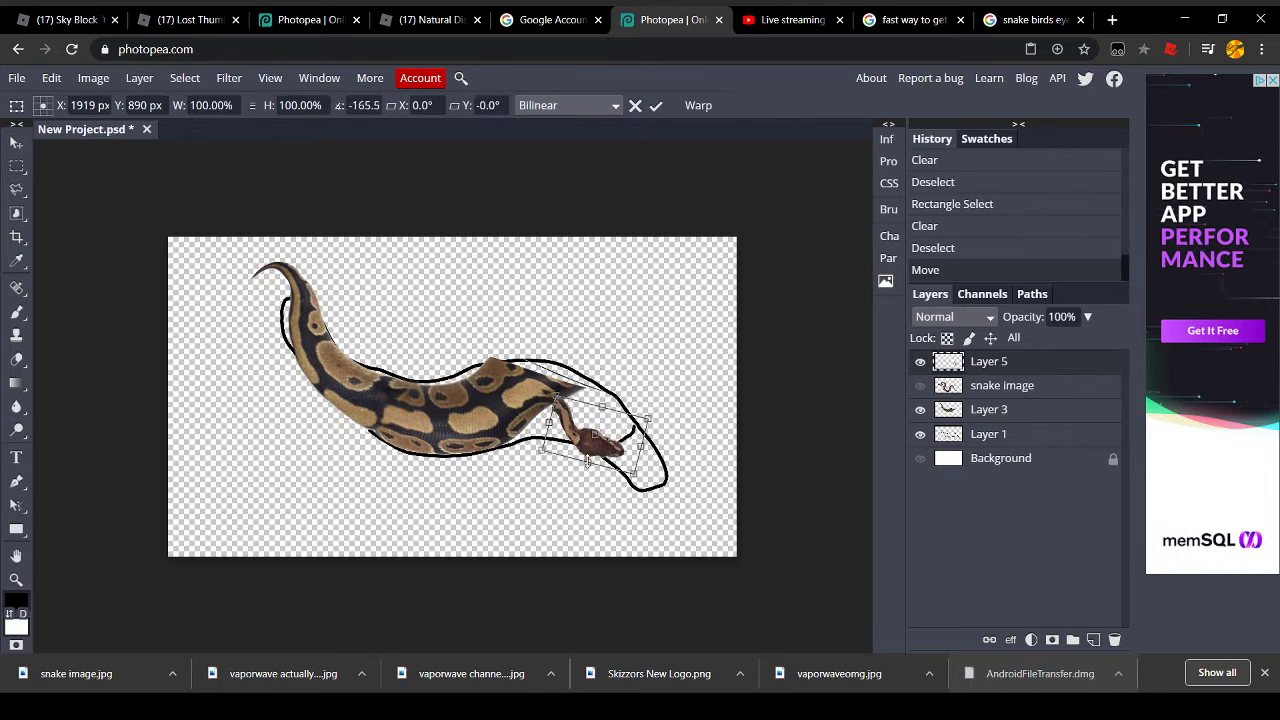
left_click_drag(588, 462, 692, 485)
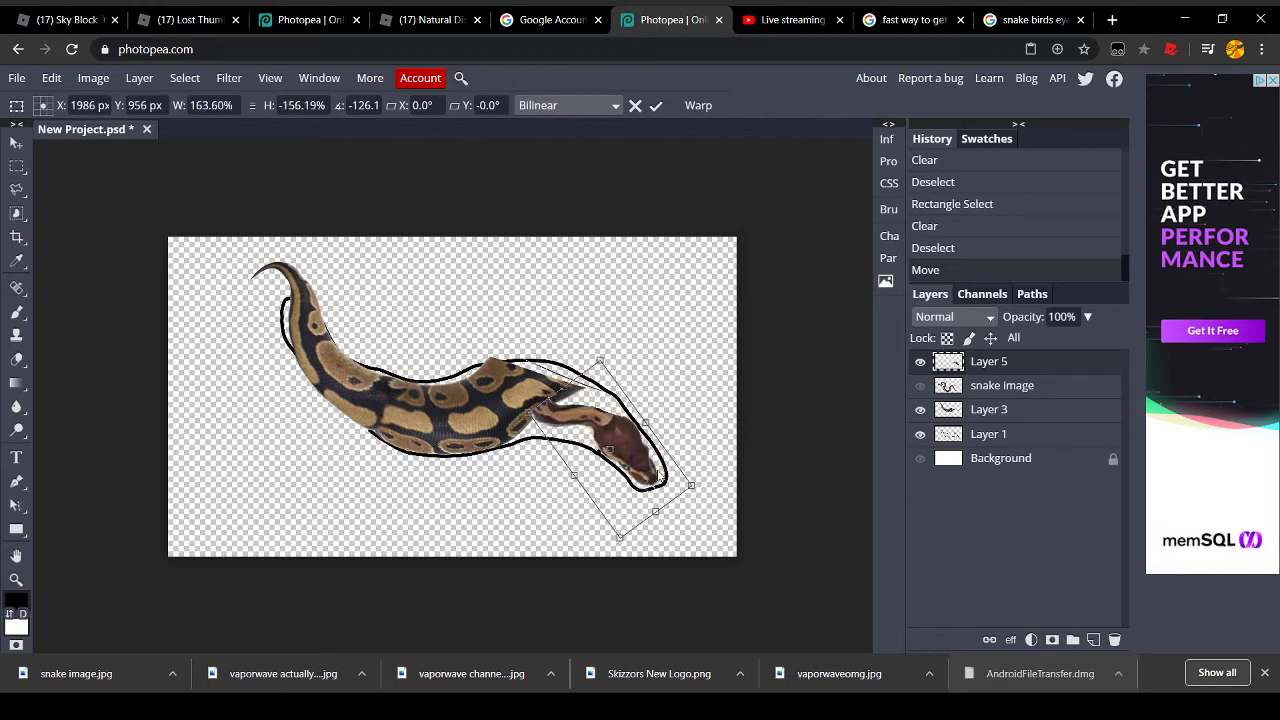
Apply the head piece's transform, start a Warp, and bend the neck up toward the outline's upper curve
left_click(93, 78)
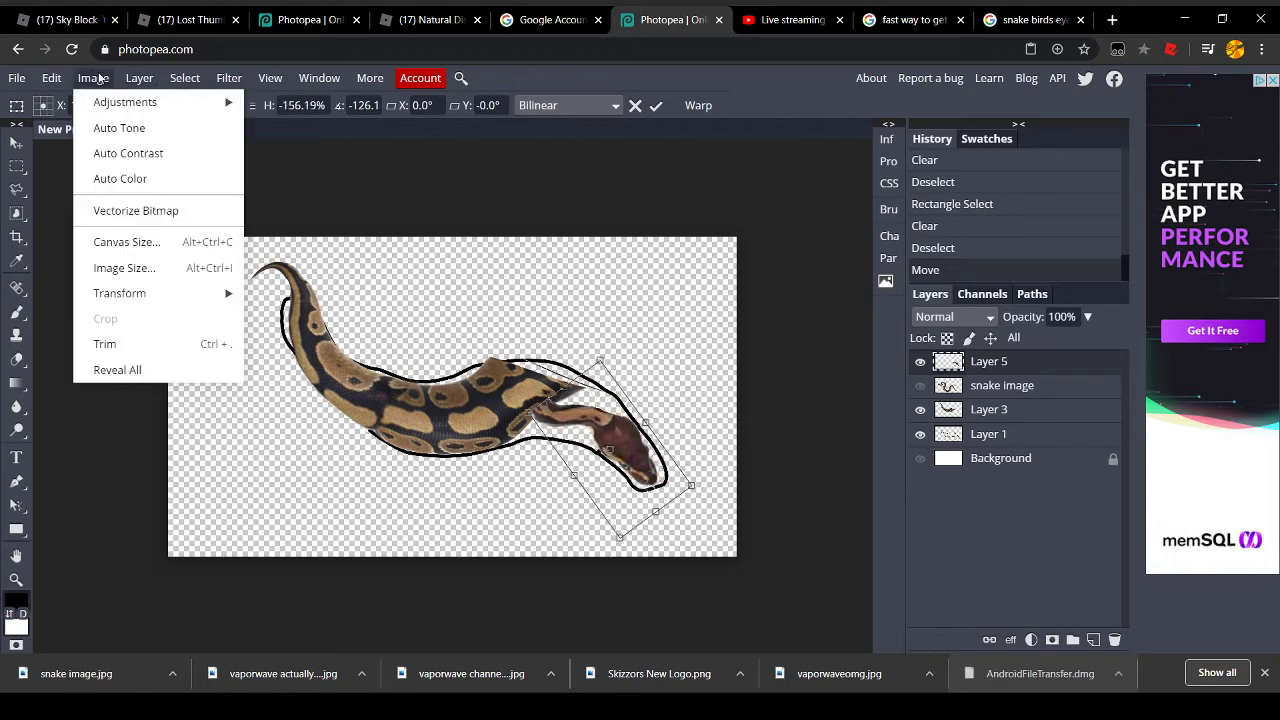
mouse_move(47, 87)
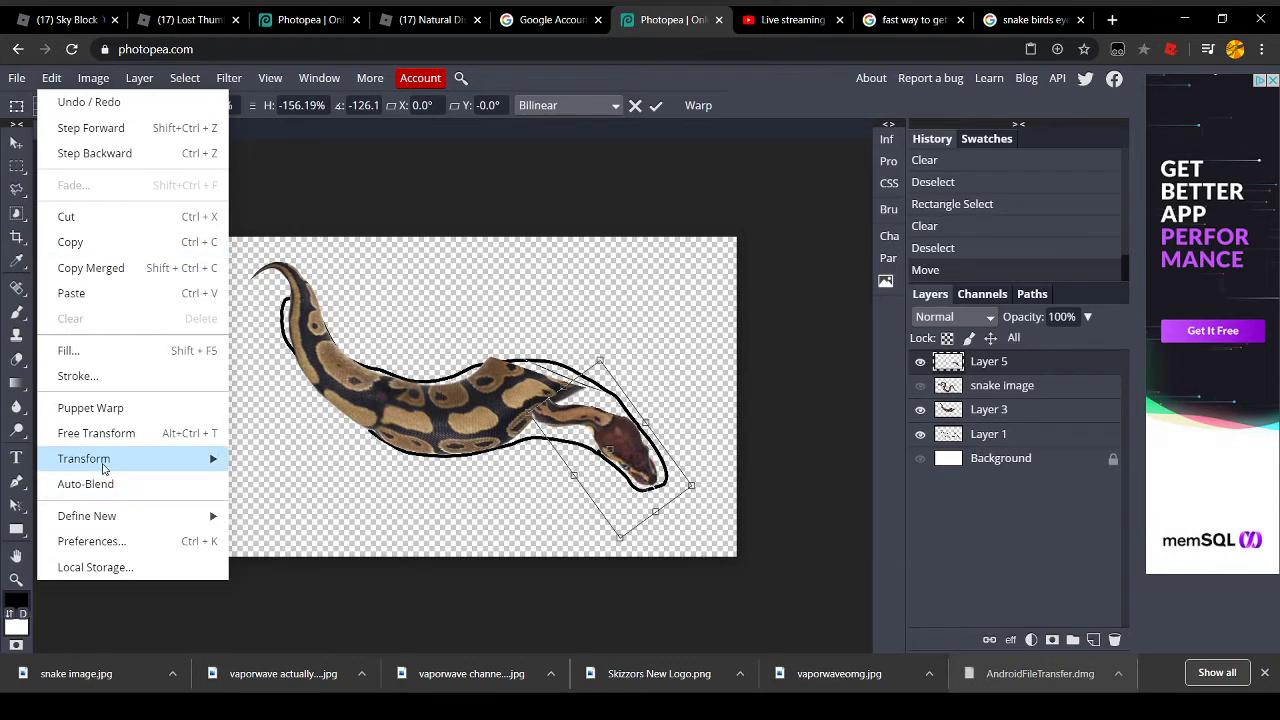
mouse_move(103, 466)
left_click(303, 505)
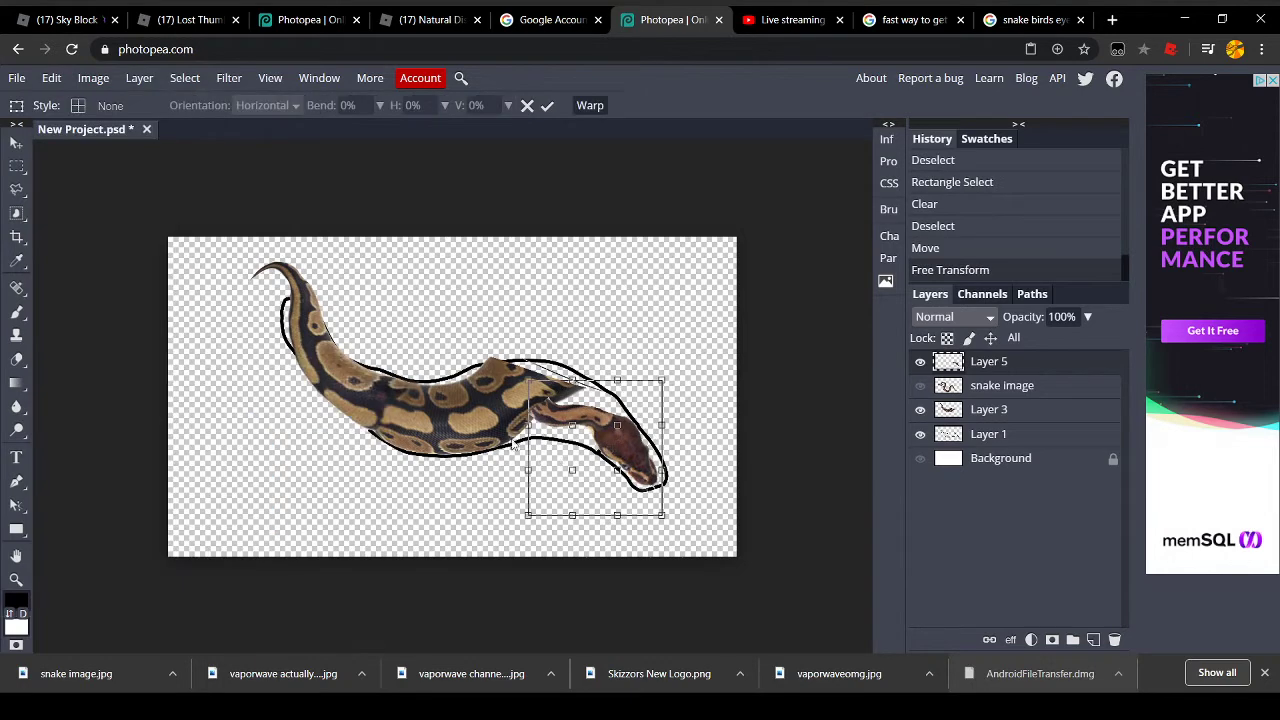
left_click_drag(565, 432, 631, 417)
left_click_drag(575, 347, 600, 334)
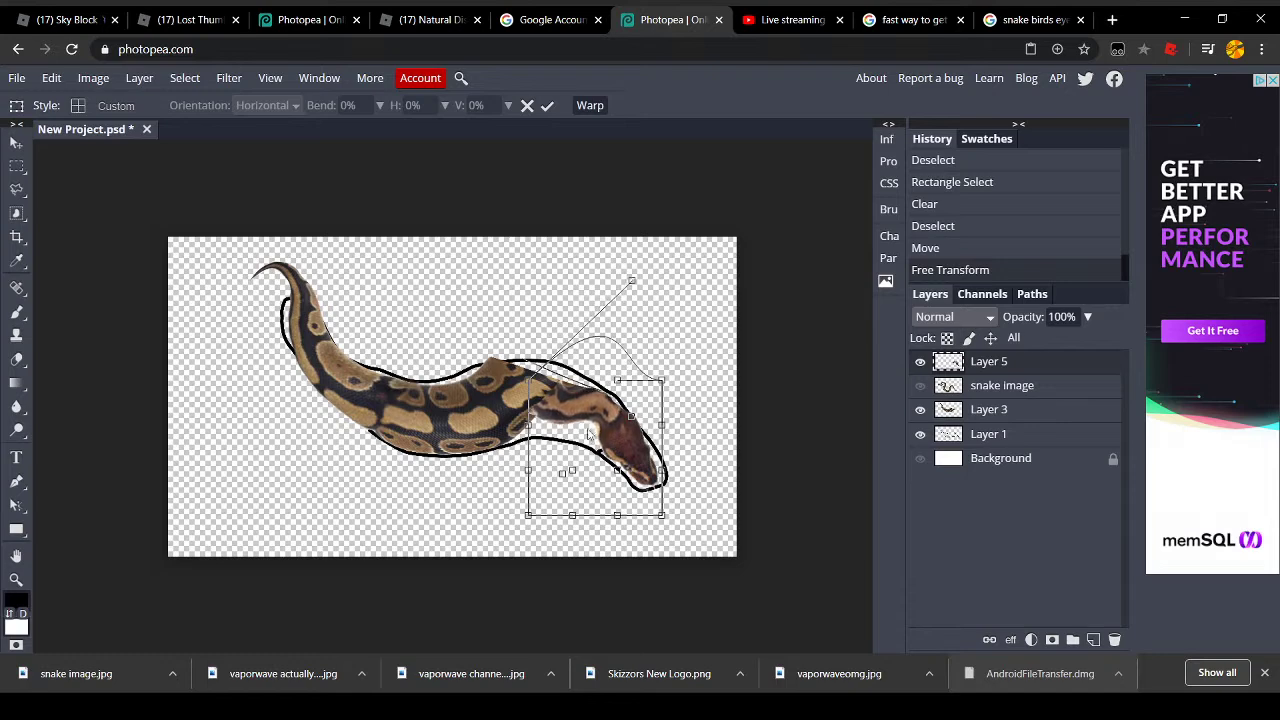
Widen the neck by pulling the warp mesh back over the body and down to the lower outline, and apply the warp
left_click_drag(529, 518, 490, 558)
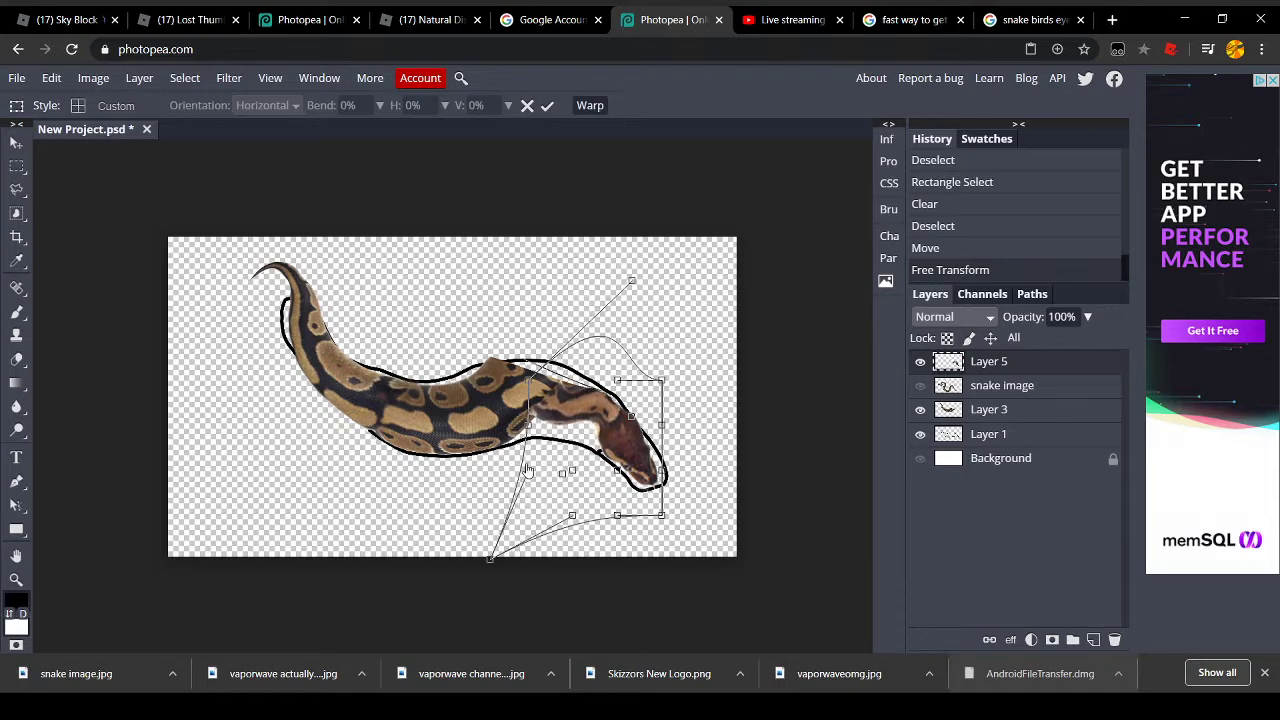
left_click_drag(529, 477, 398, 556)
left_click_drag(529, 430, 385, 410)
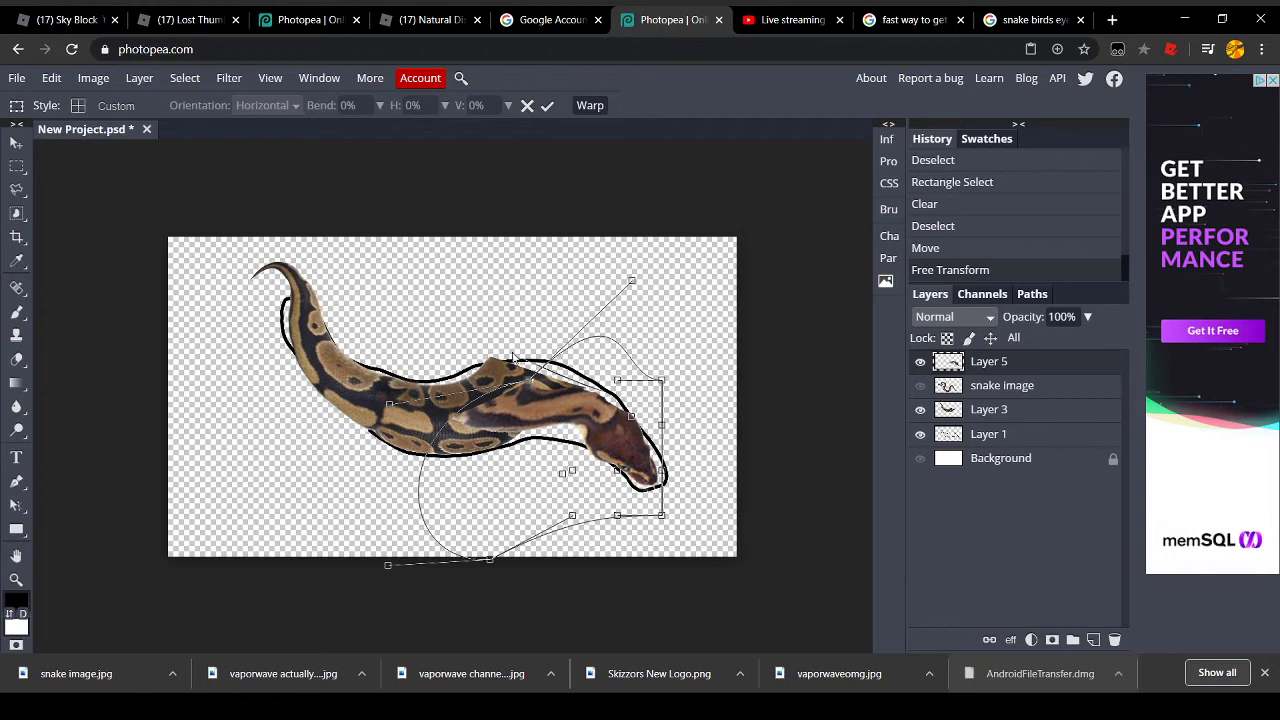
left_click_drag(524, 413, 520, 420)
left_click_drag(520, 343, 517, 346)
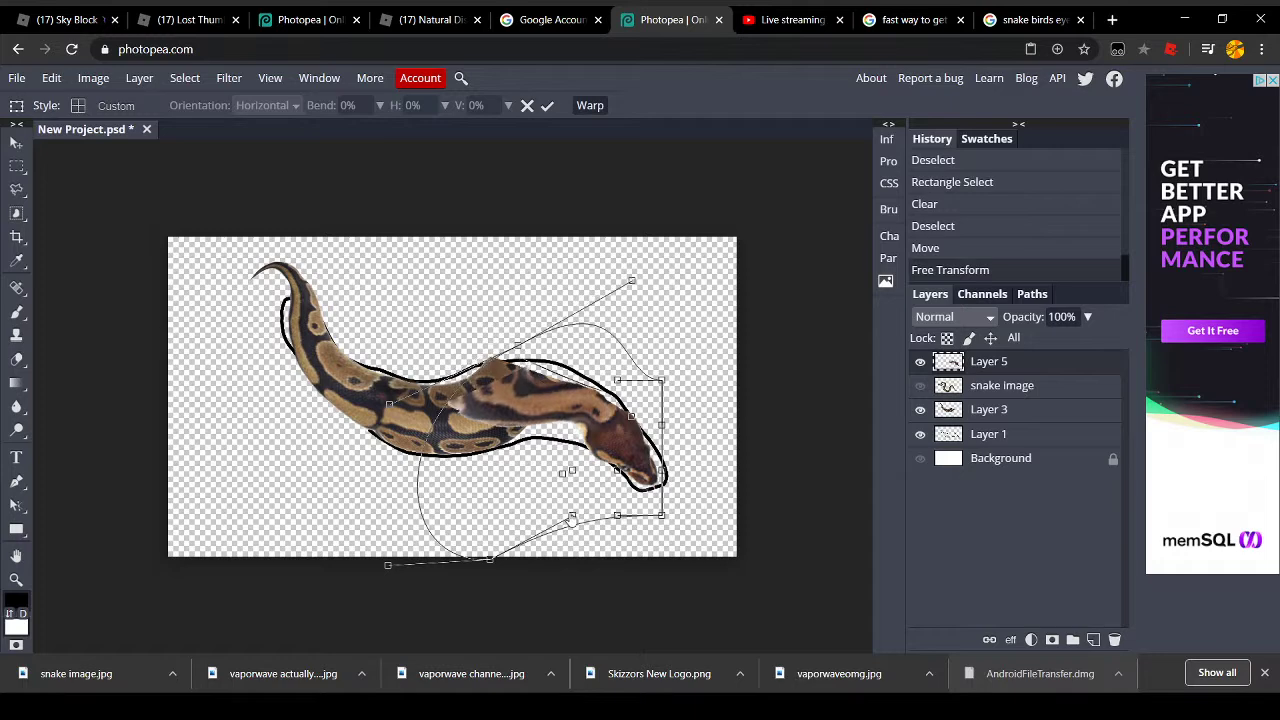
left_click_drag(575, 538, 517, 502)
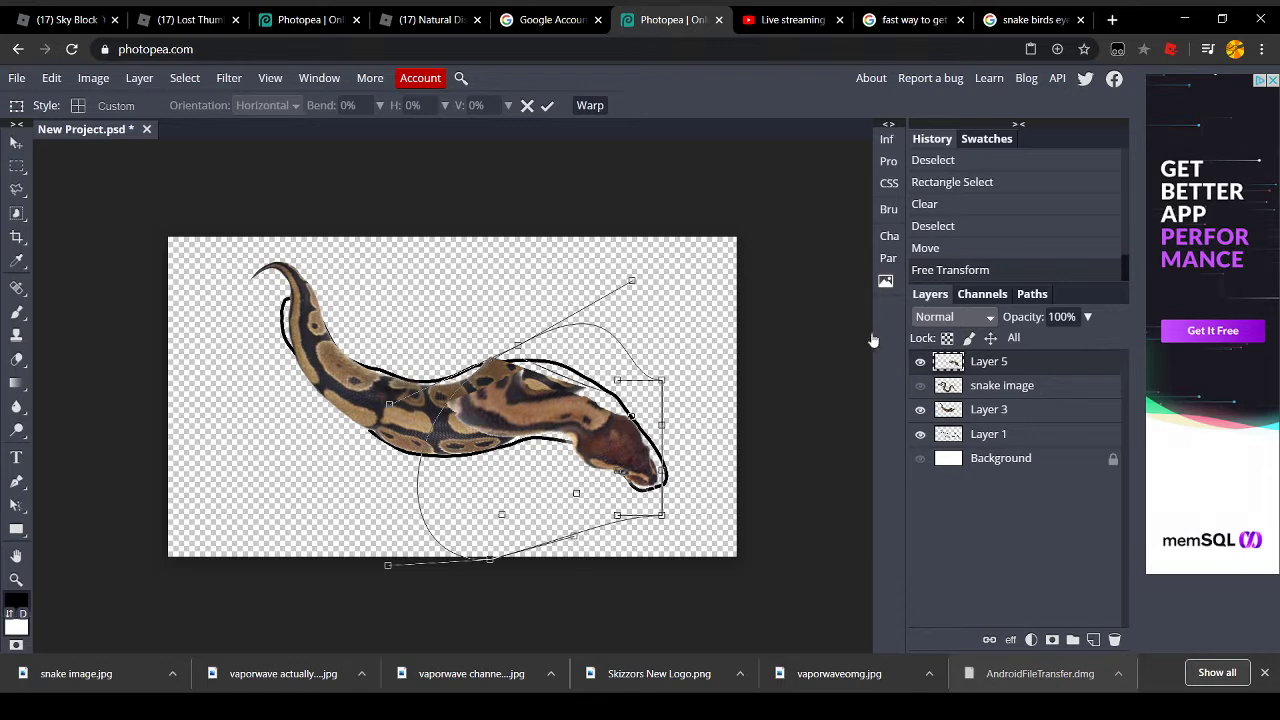
left_click(16, 143)
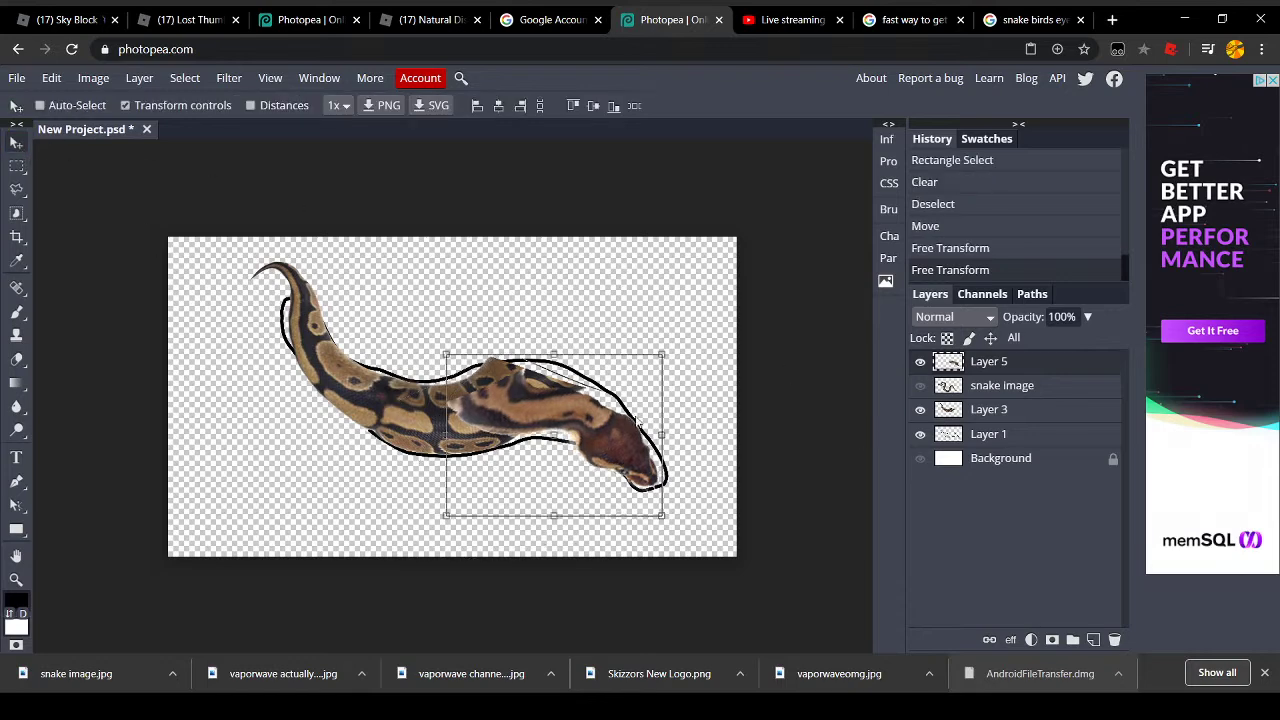
Erase the neck's back end where it overlaps the body on Layer 5 with a 54 px hard eraser
key("e")
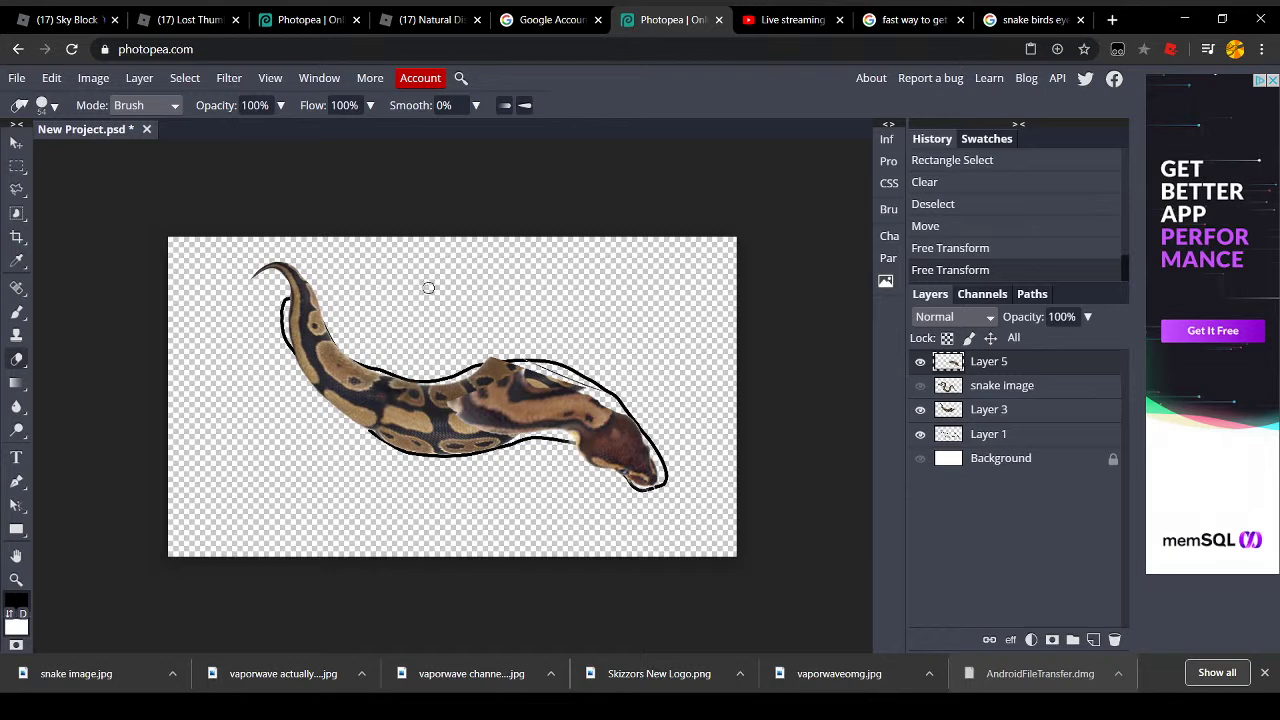
left_click(494, 386)
left_click(484, 394)
left_click(486, 402)
left_click(482, 408)
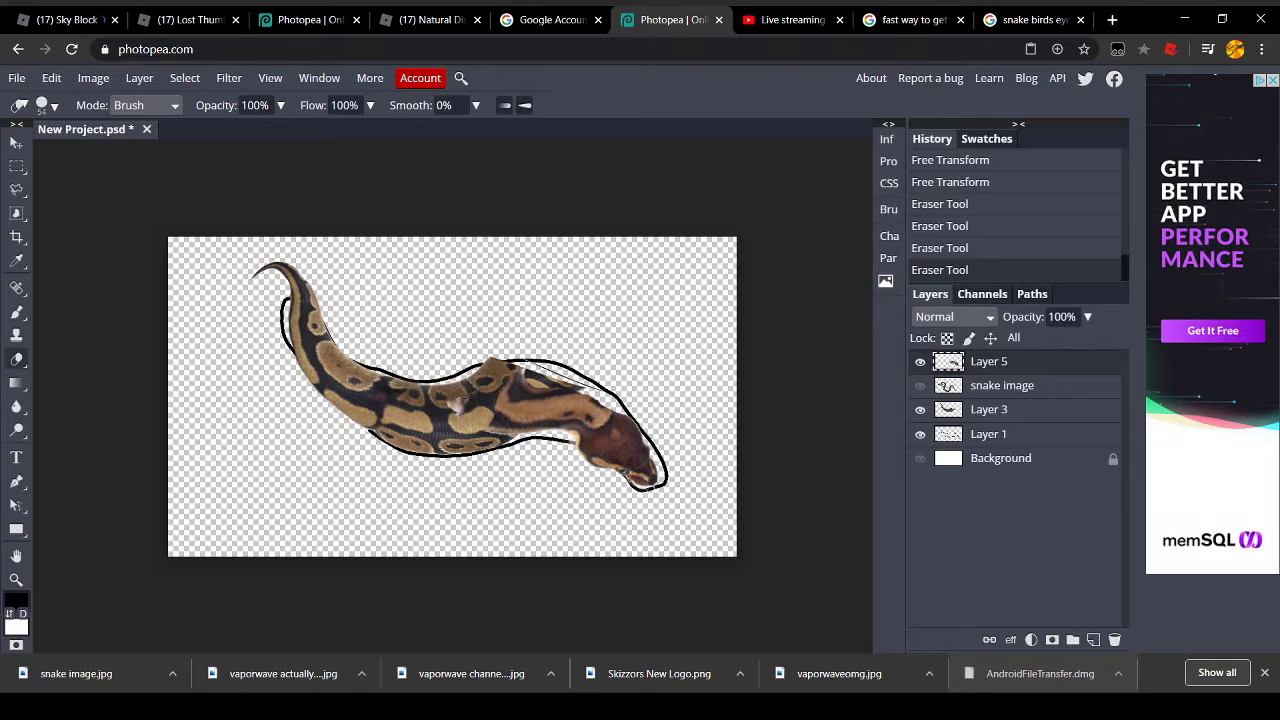
left_click(467, 341)
left_click(504, 105)
left_click(518, 373)
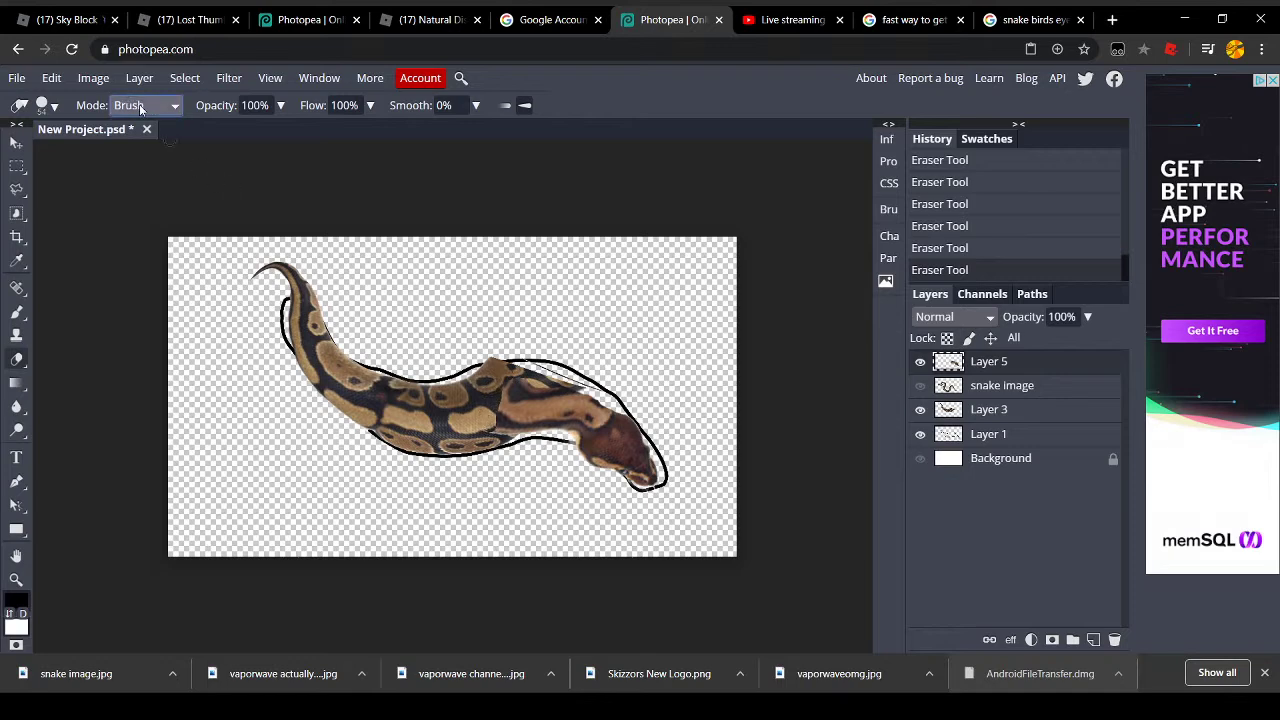
Soften the neck's seam and lower edge on Layer 5 with a 108 px soft eraser and the Blur tool
right_click(238, 206)
left_click(404, 304)
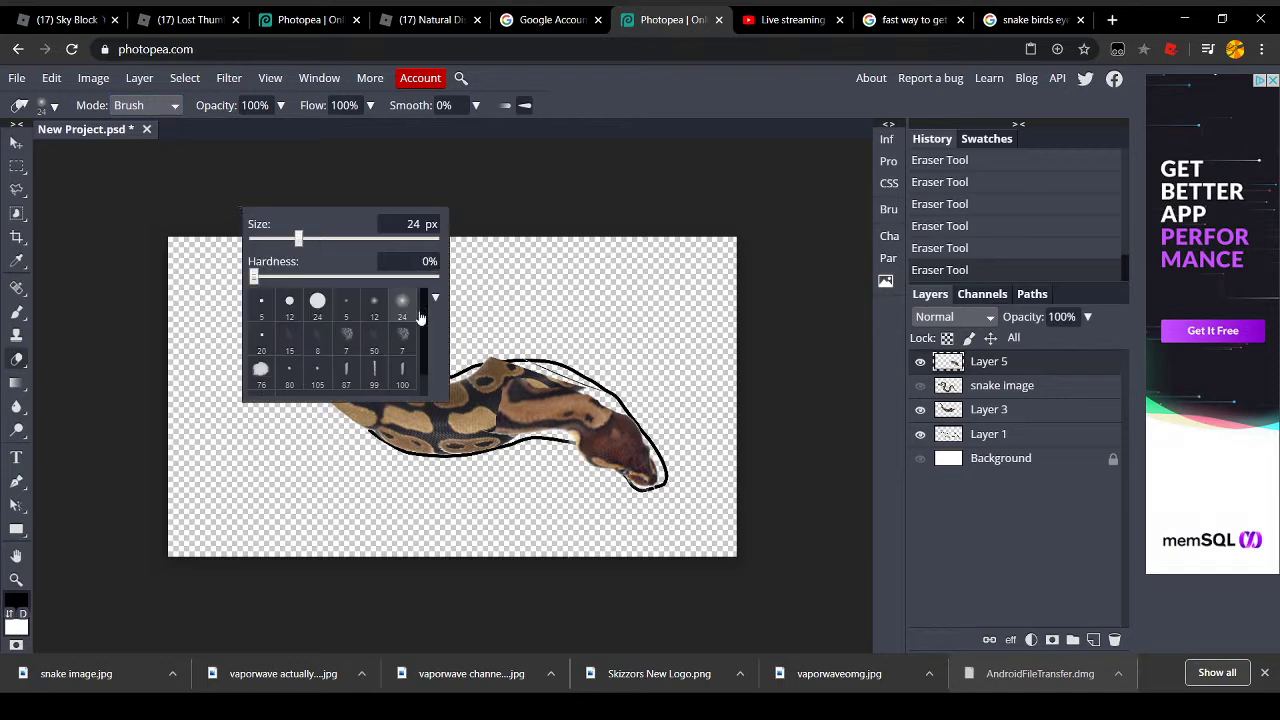
key("Escape")
right_click(477, 396)
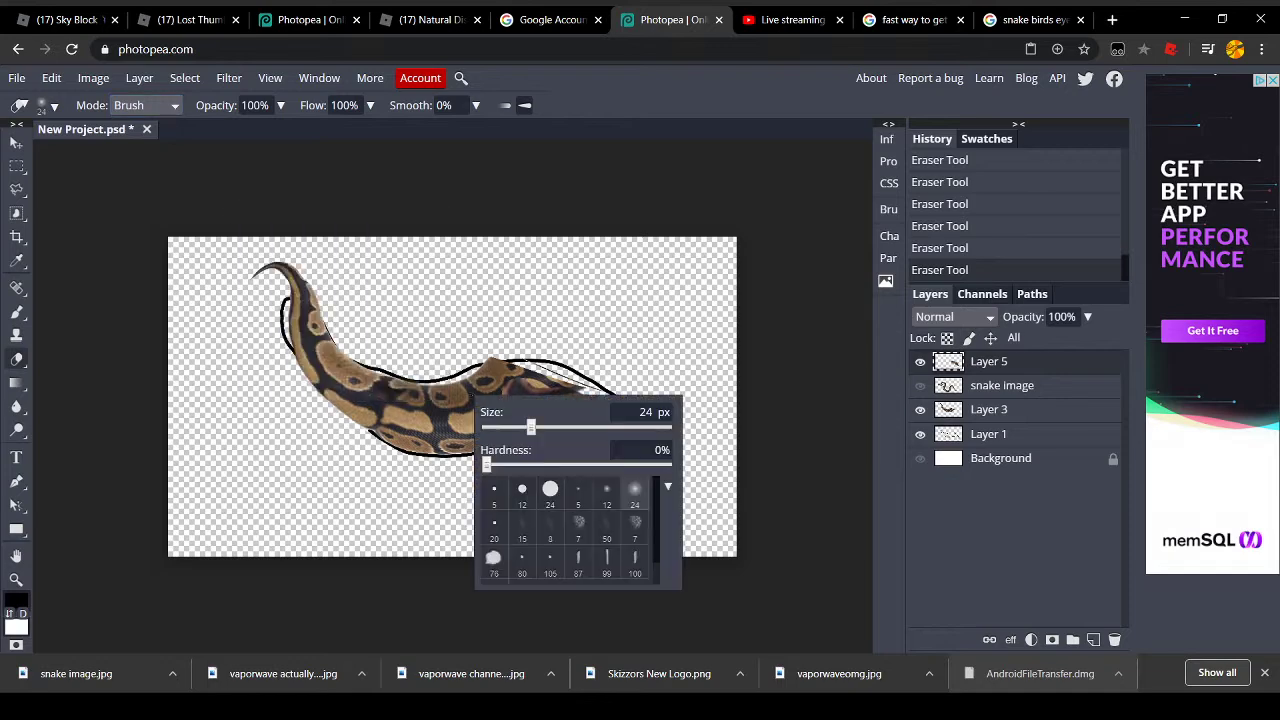
left_click_drag(531, 428, 565, 427)
key("Escape")
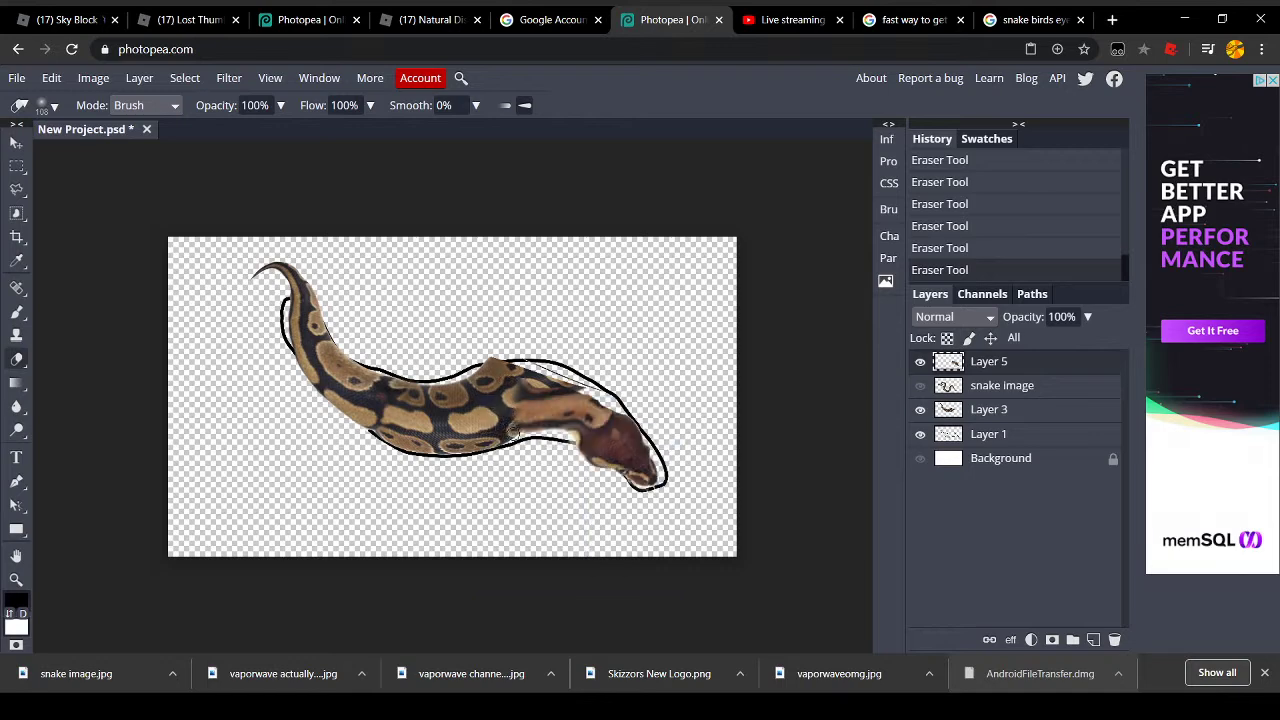
left_click_drag(523, 433, 570, 430)
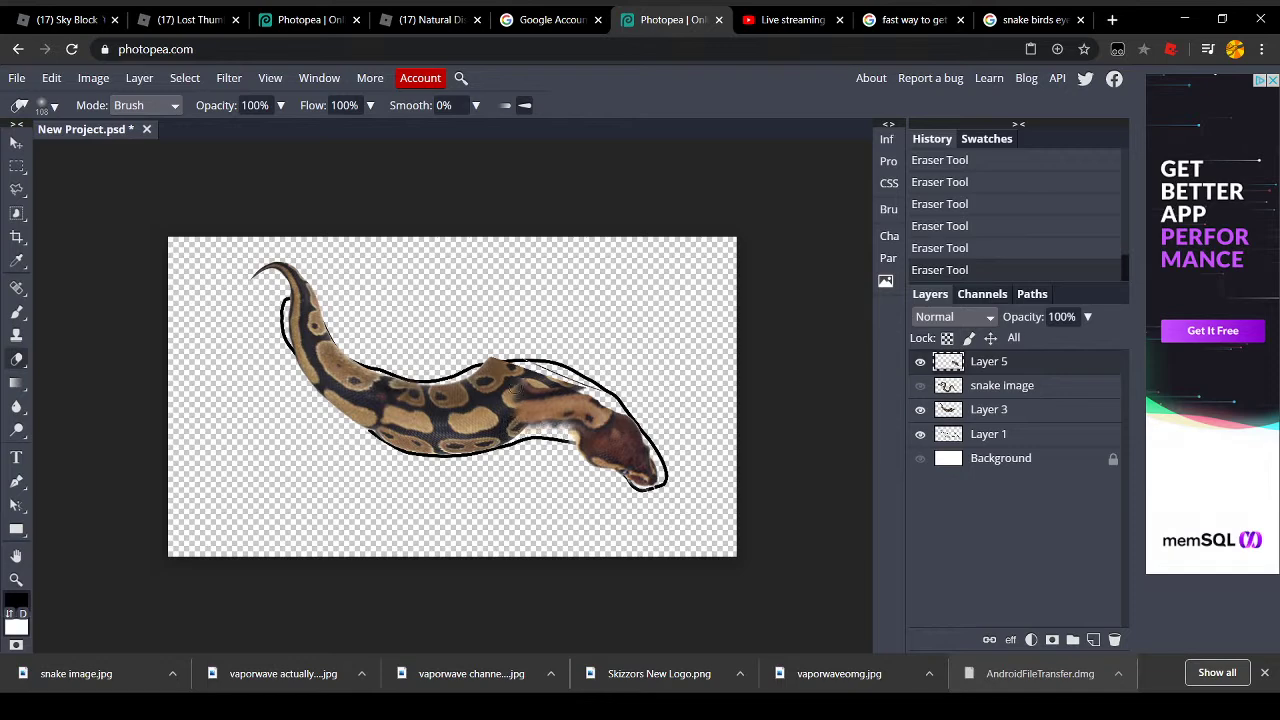
left_click(16, 406)
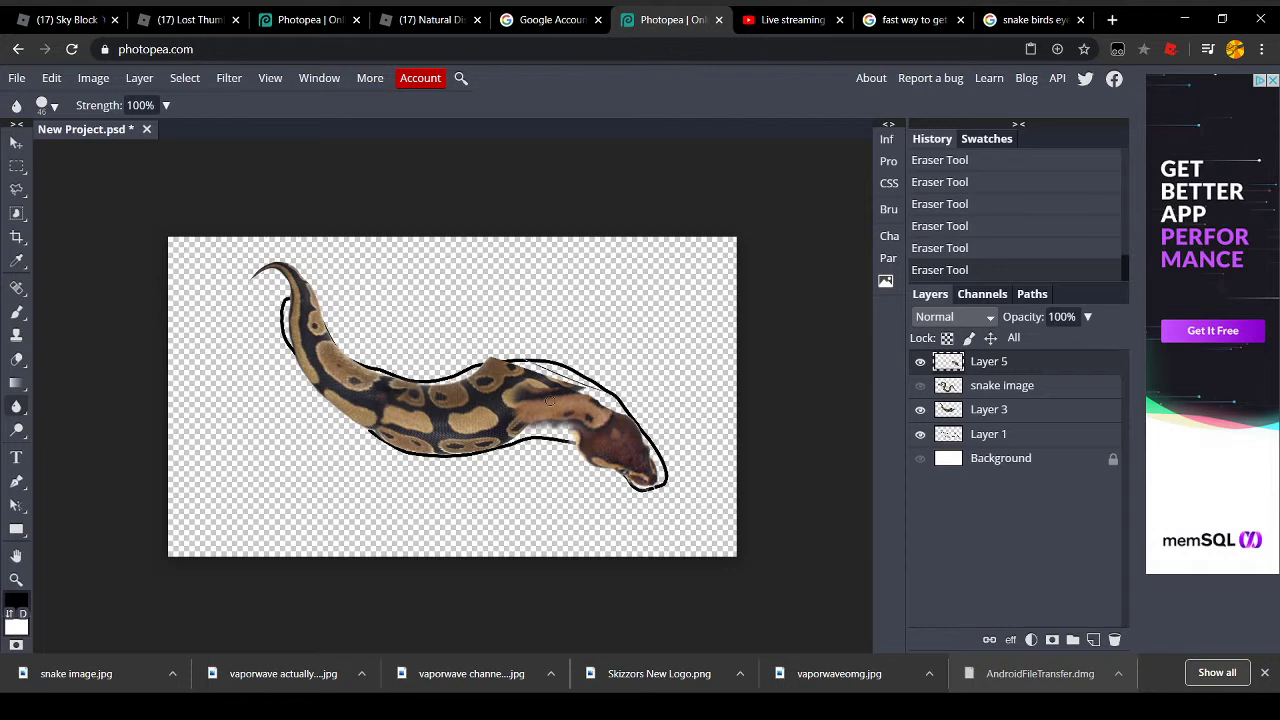
left_click(527, 364)
Erase the body's protruding edges around the neck on Layer 3 with an 84 px hard eraser and blur the joint
left_click(980, 411)
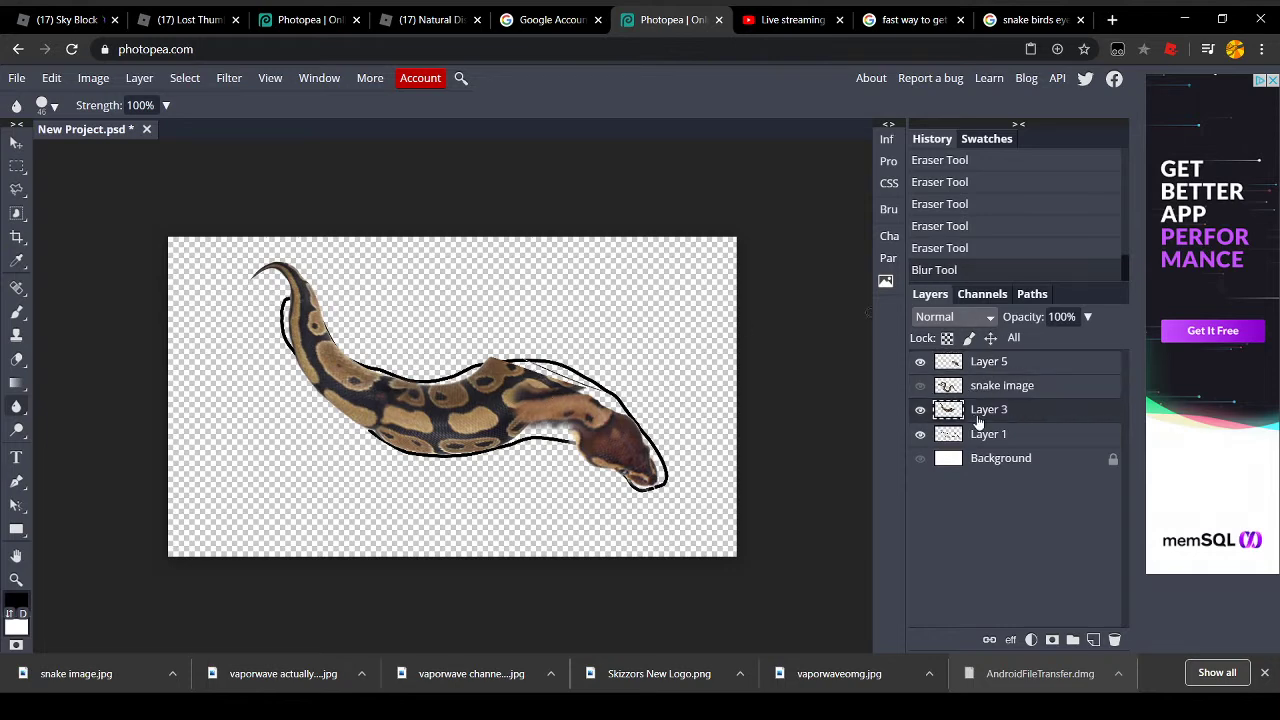
key("e")
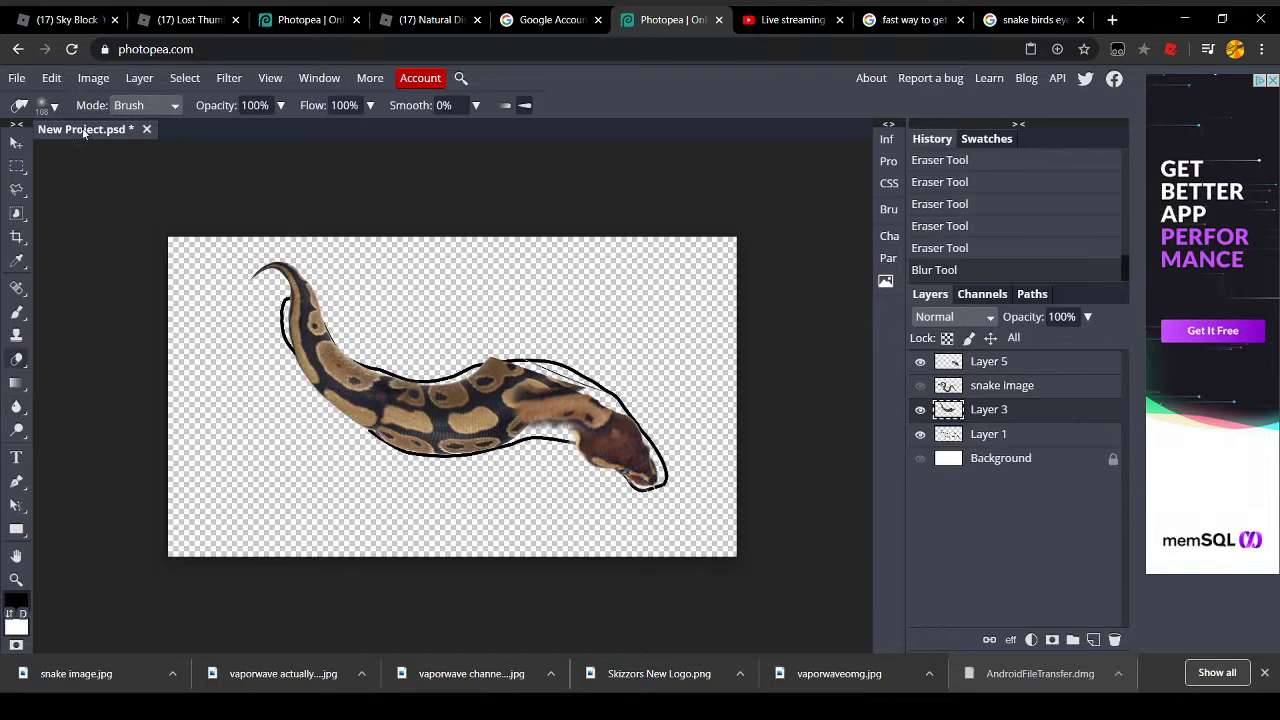
left_click(45, 106)
left_click(82, 224)
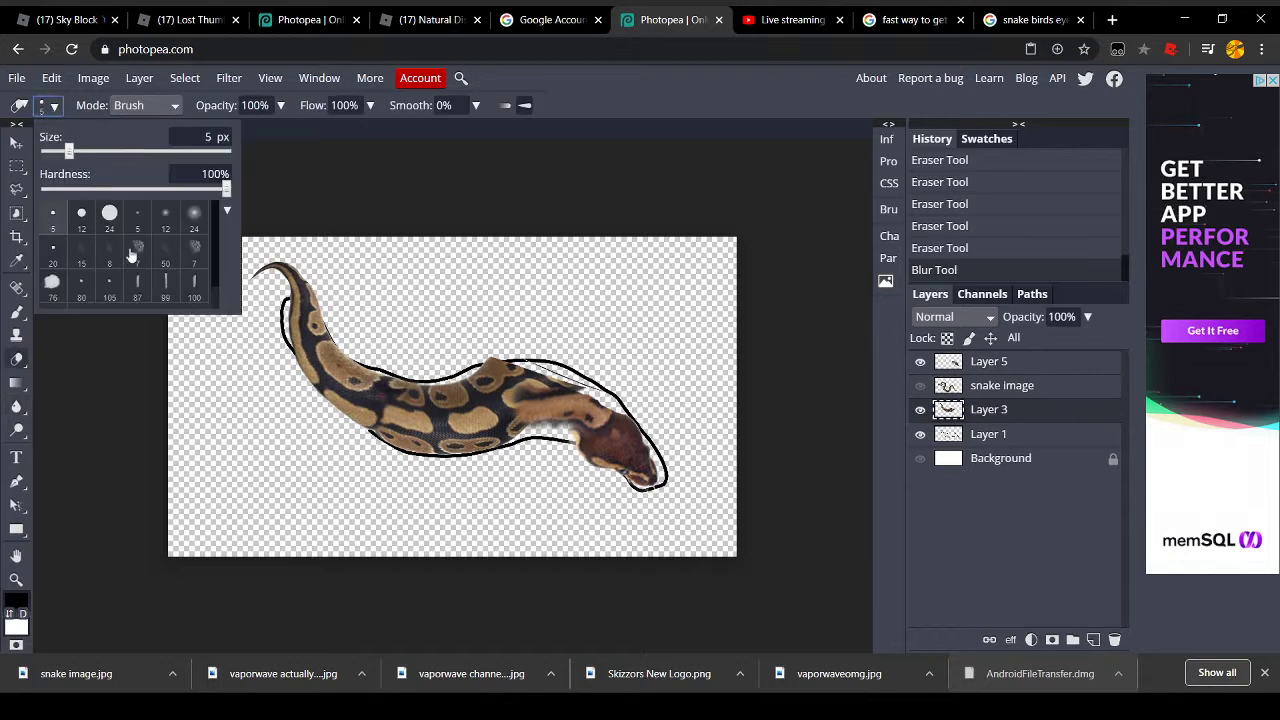
left_click(109, 216)
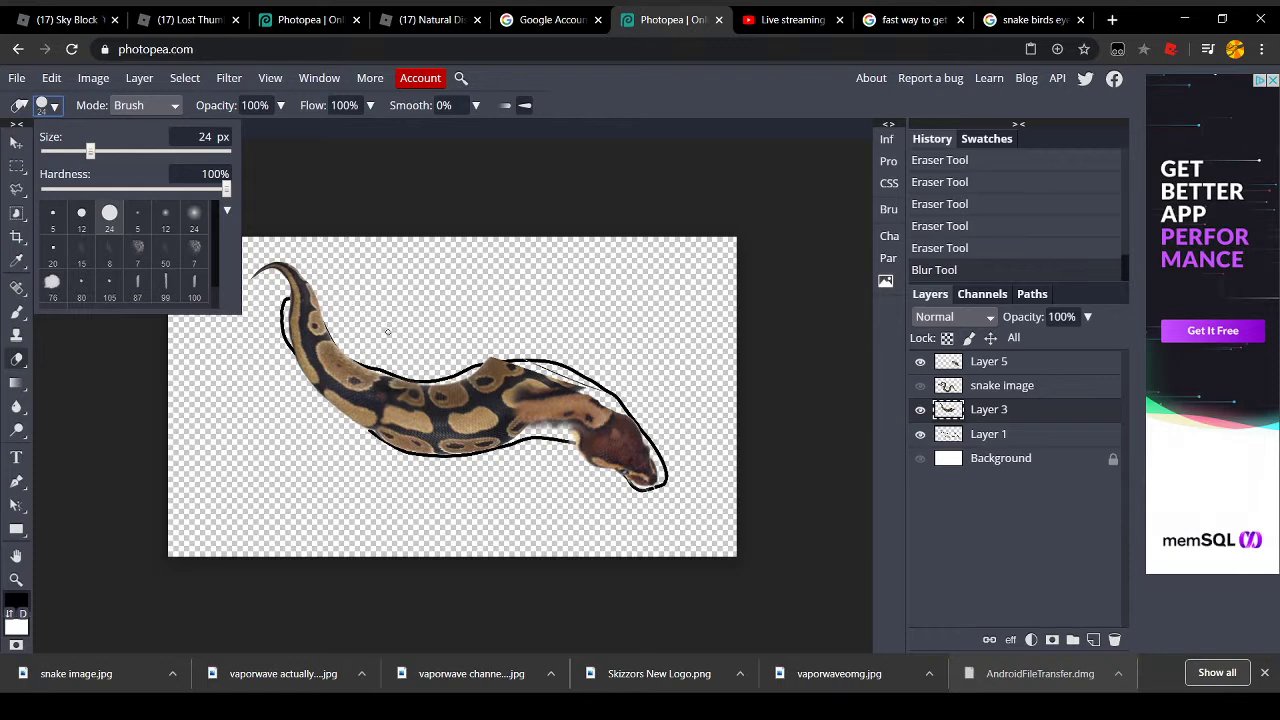
right_click(461, 360)
mouse_move(486, 386)
left_mouse_down()
mouse_move(512, 390)
mouse_move(470, 368)
mouse_move(594, 384)
left_mouse_up()
mouse_move(510, 443)
left_mouse_down()
mouse_move(360, 439)
mouse_move(452, 452)
left_mouse_up()
left_click_drag(548, 386, 432, 370)
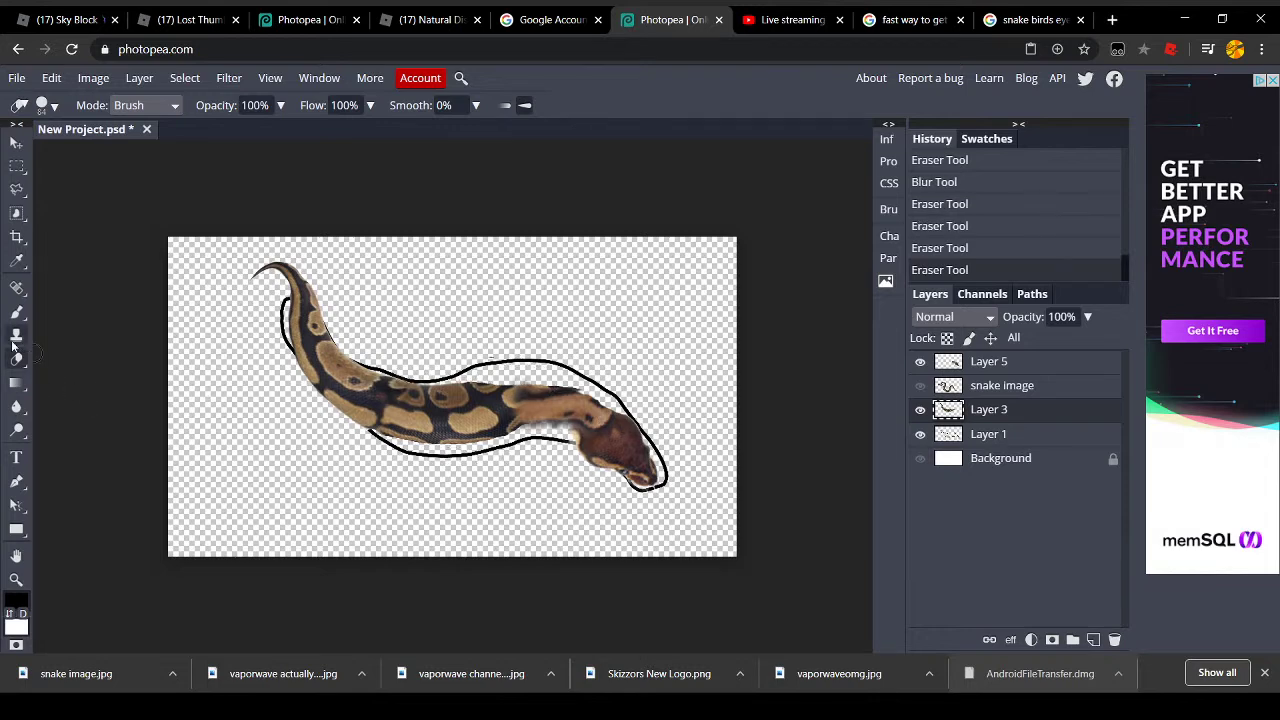
left_click(16, 405)
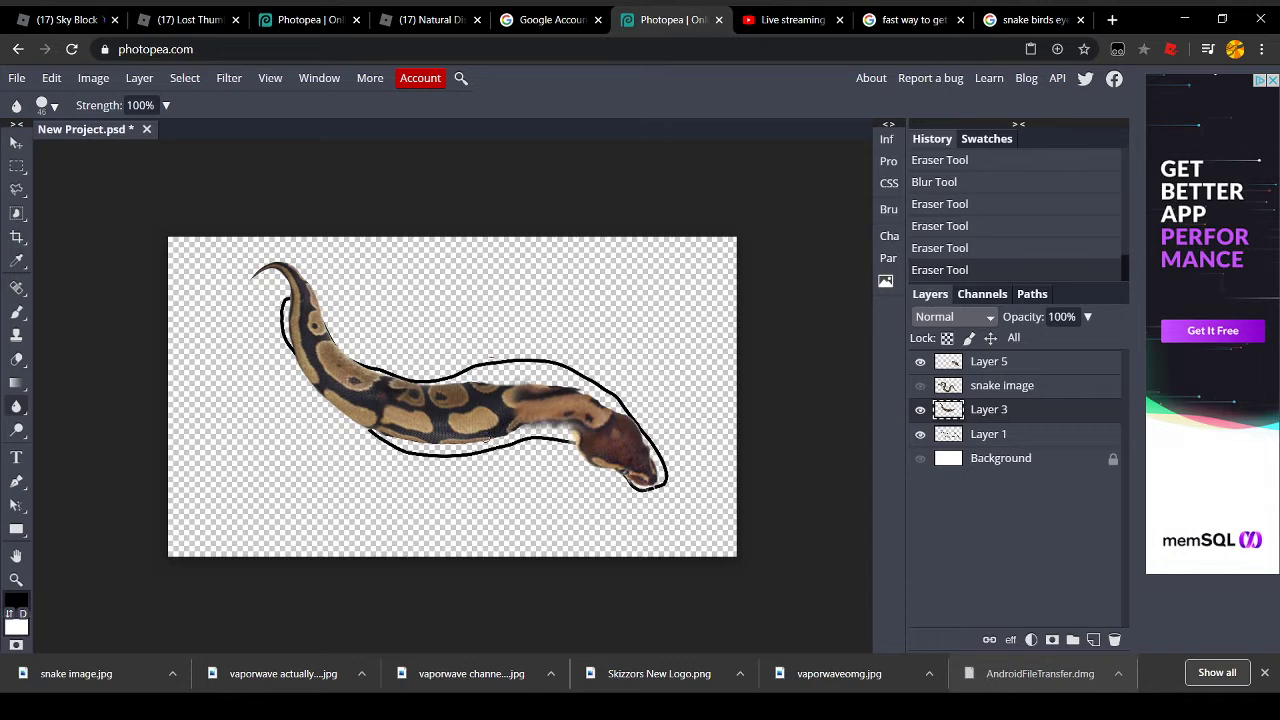
left_click_drag(519, 377, 506, 441)
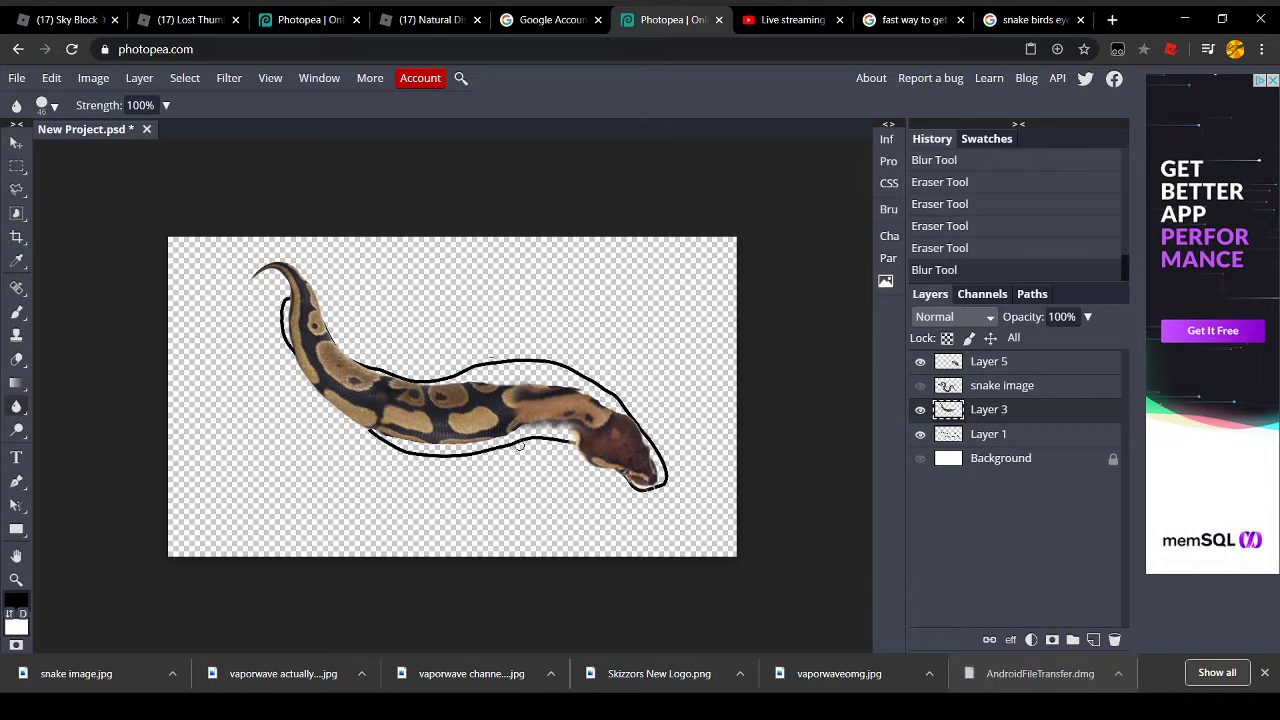
Select a rectangular area around the whole snake and shift the selection to centre it on the snake
left_click(16, 165)
left_click_drag(175, 229, 236, 232)
left_click_drag(258, 279, 761, 563)
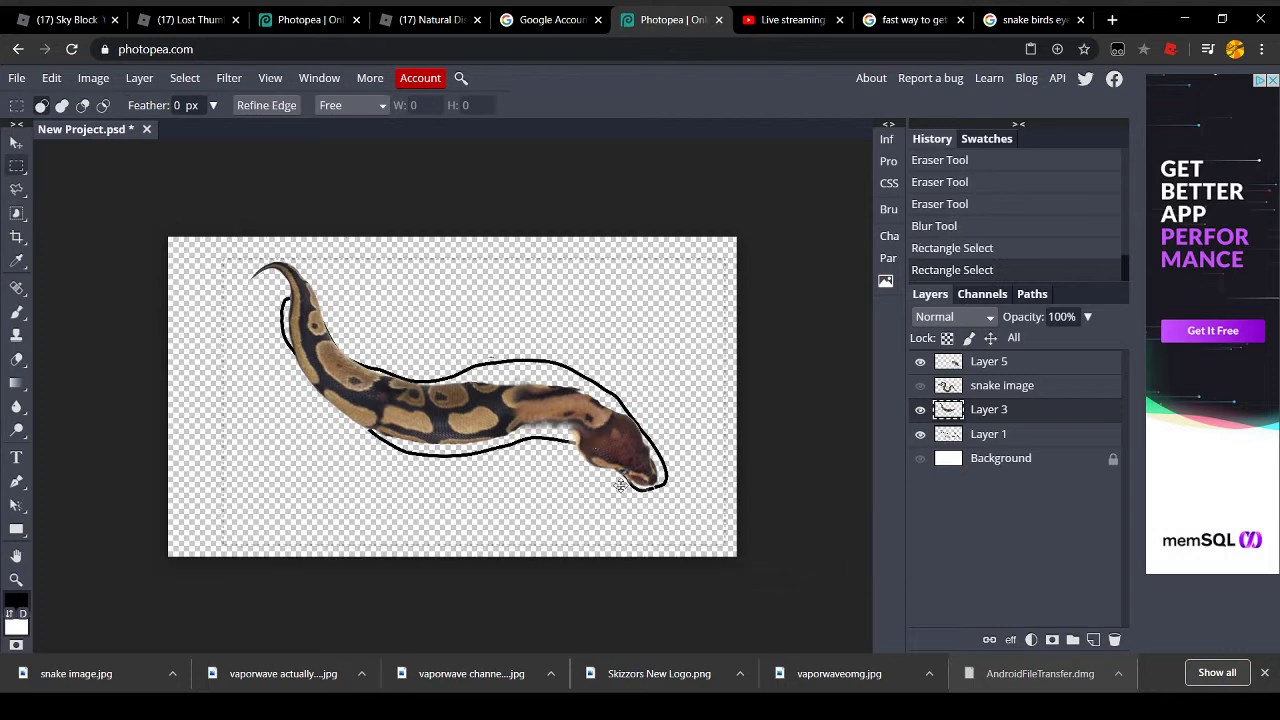
left_click_drag(631, 463, 575, 427)
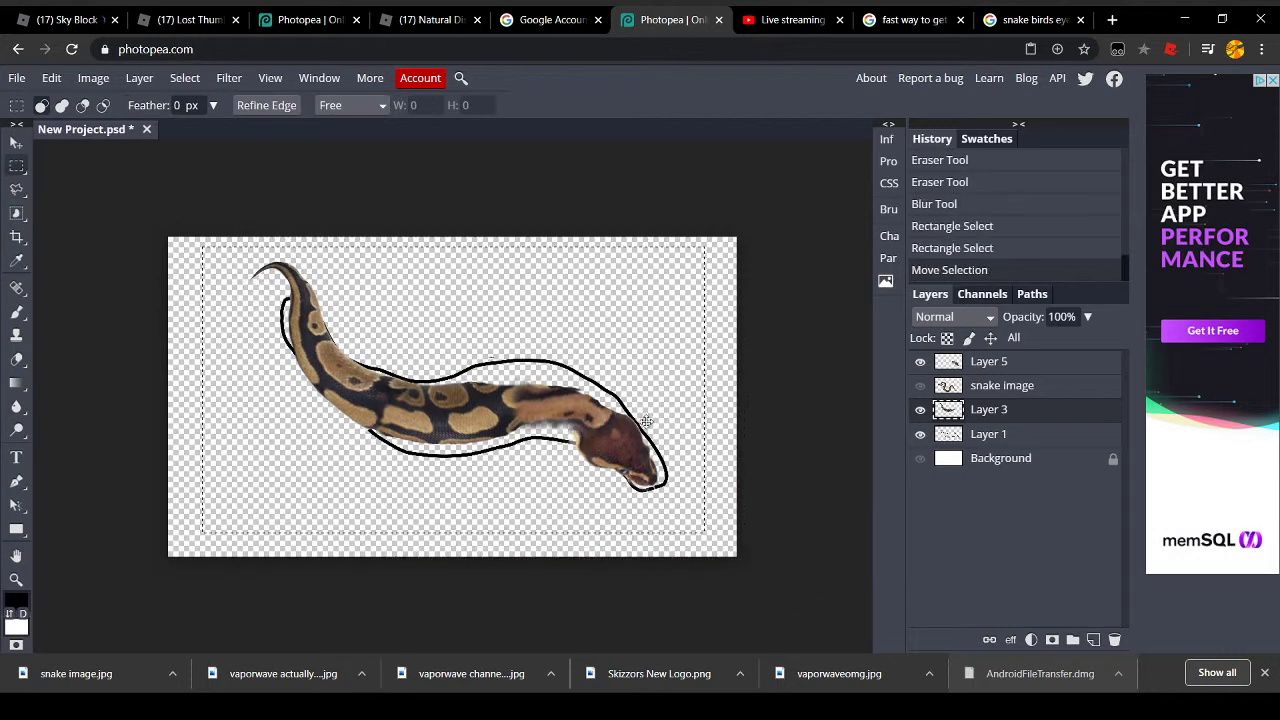
Move Layer 3 above the snake image layer and merge Layer 5 down into it
left_click_drag(947, 390, 970, 368)
right_click(972, 368)
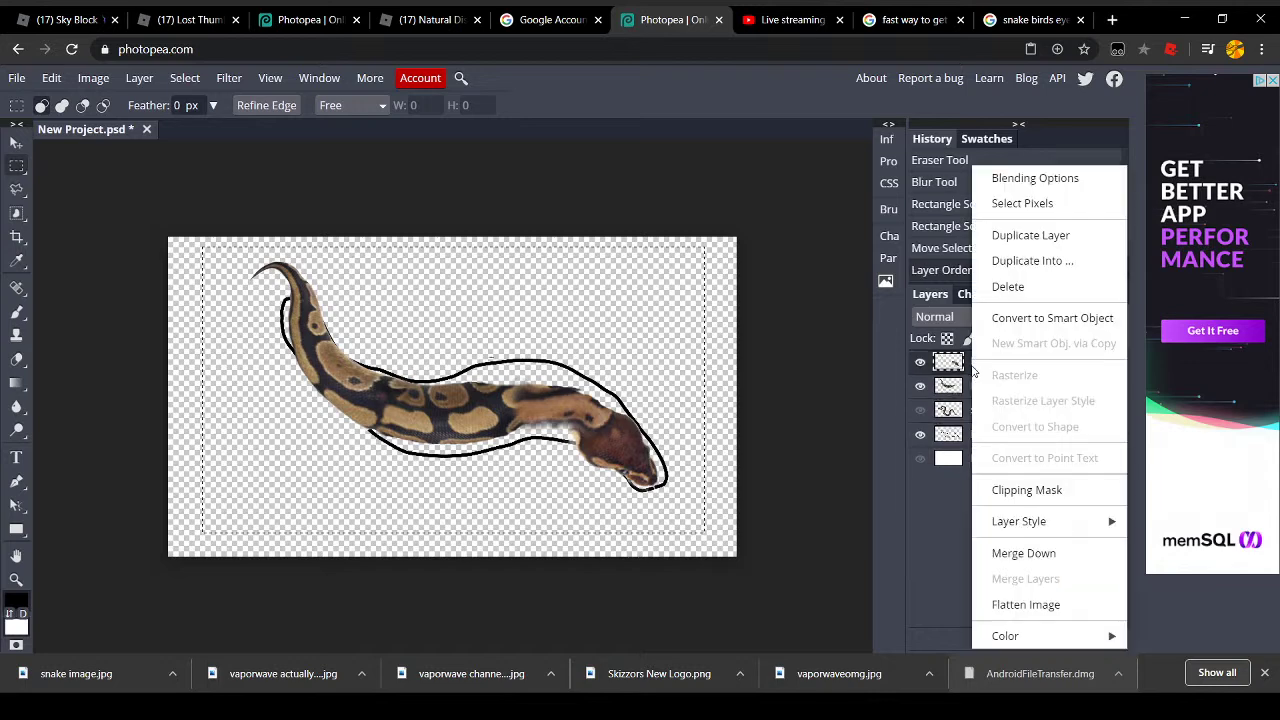
left_click(1020, 553)
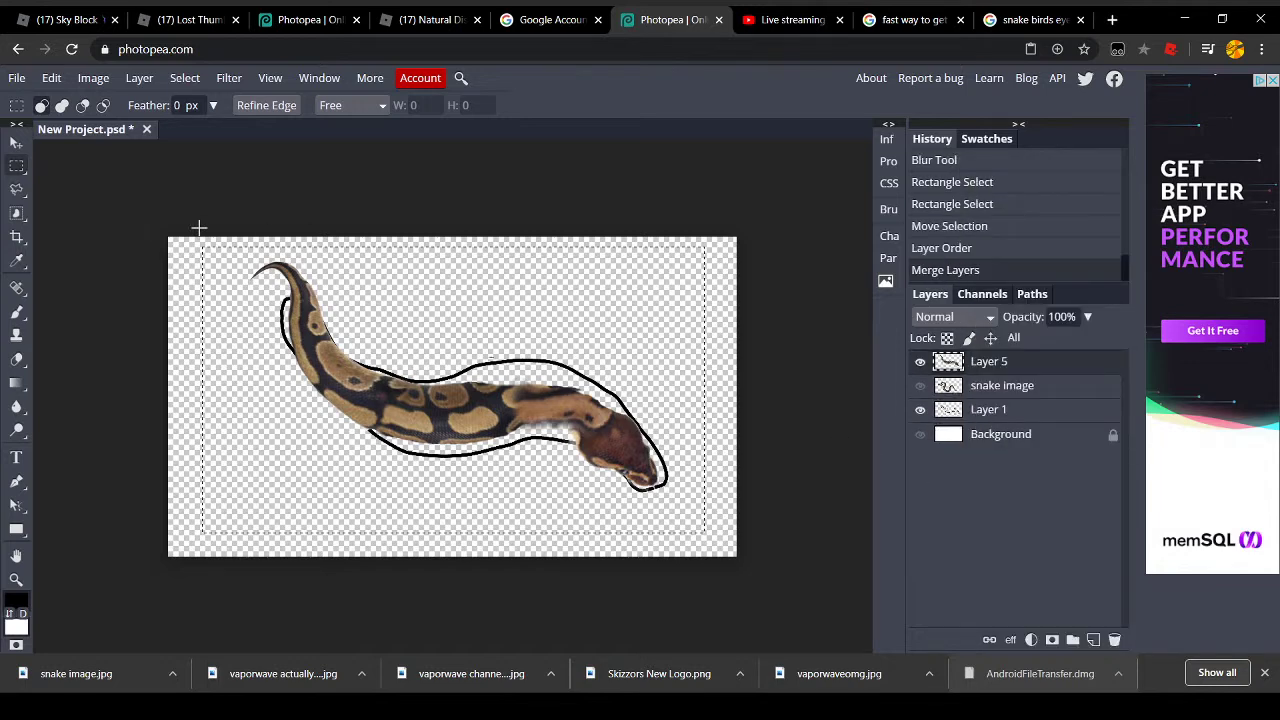
Deselect and move the merged snake on Layer 5 upward on the canvas
left_click(16, 144)
key("m")
key("ctrl+d")
left_click(16, 144)
left_click_drag(440, 440, 423, 357)
Switch to the YouTube Studio live streaming dashboard to check the stream
left_click(806, 17)
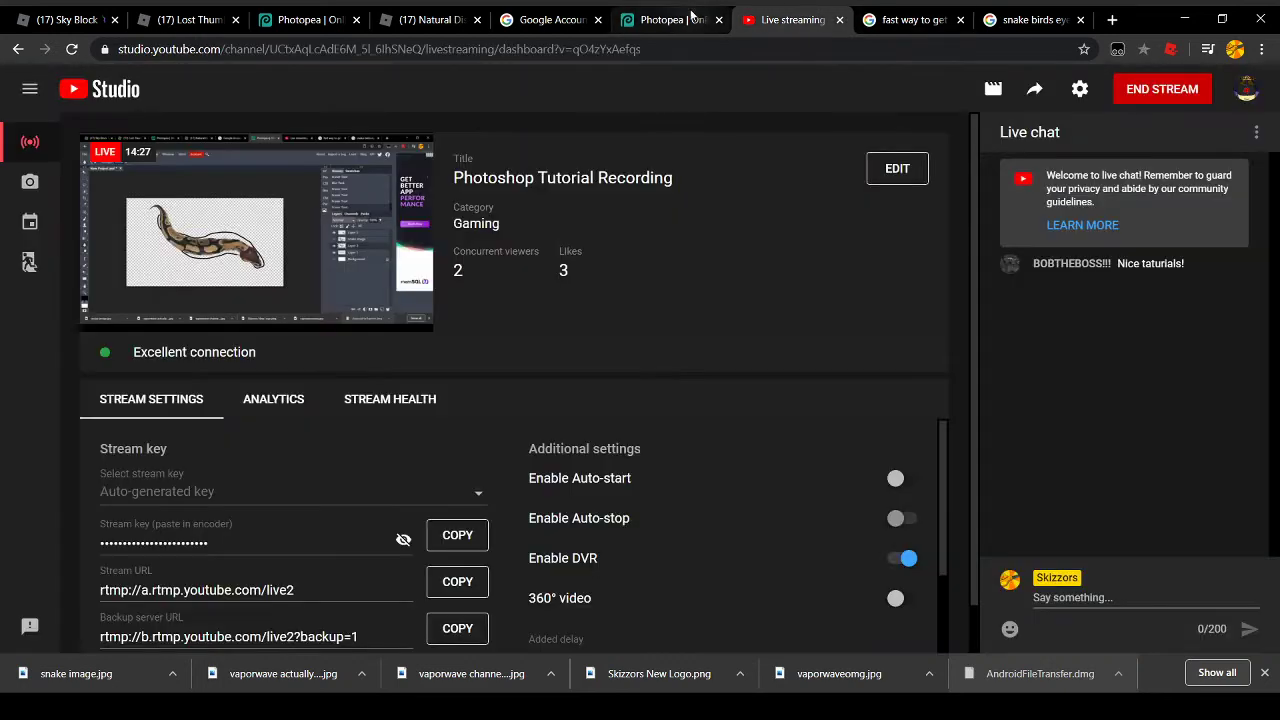
Switch back to Photopea and reposition the merged snake on Layer 5 towards the lower-right part of the canvas
left_click(660, 15)
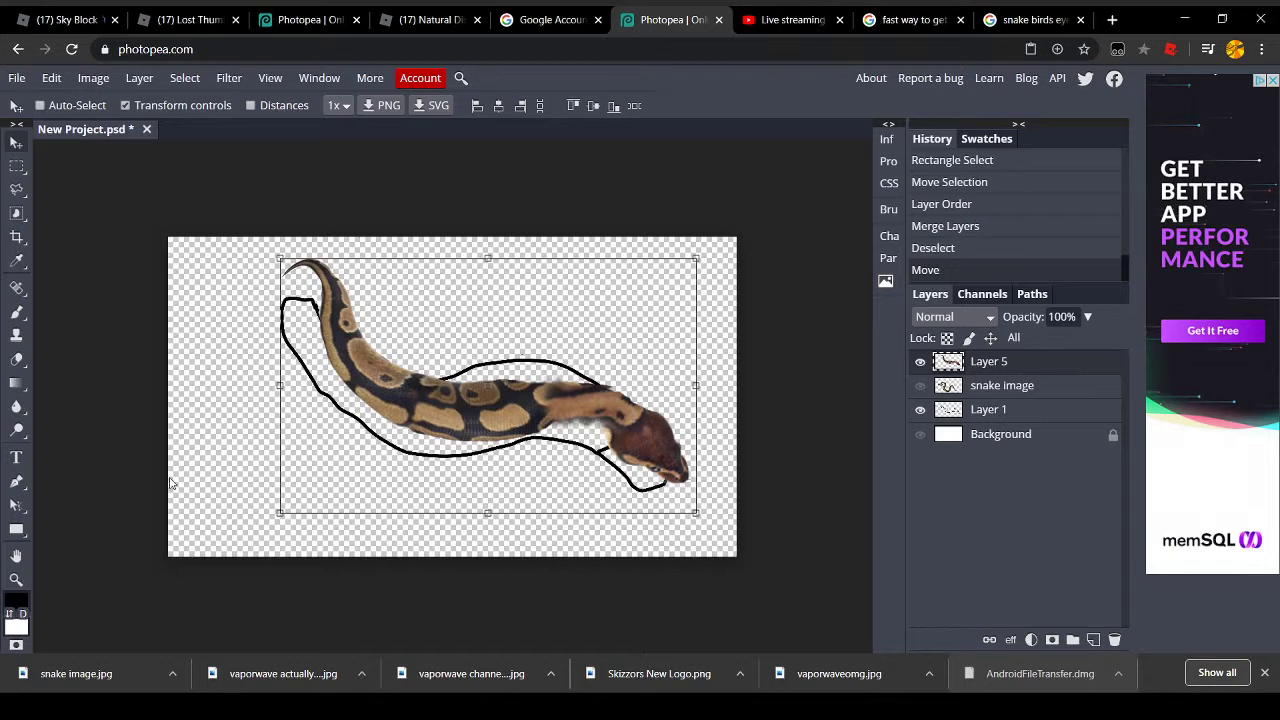
left_click_drag(480, 391, 445, 363)
left_click_drag(624, 435, 568, 555)
left_click_drag(383, 532, 595, 440)
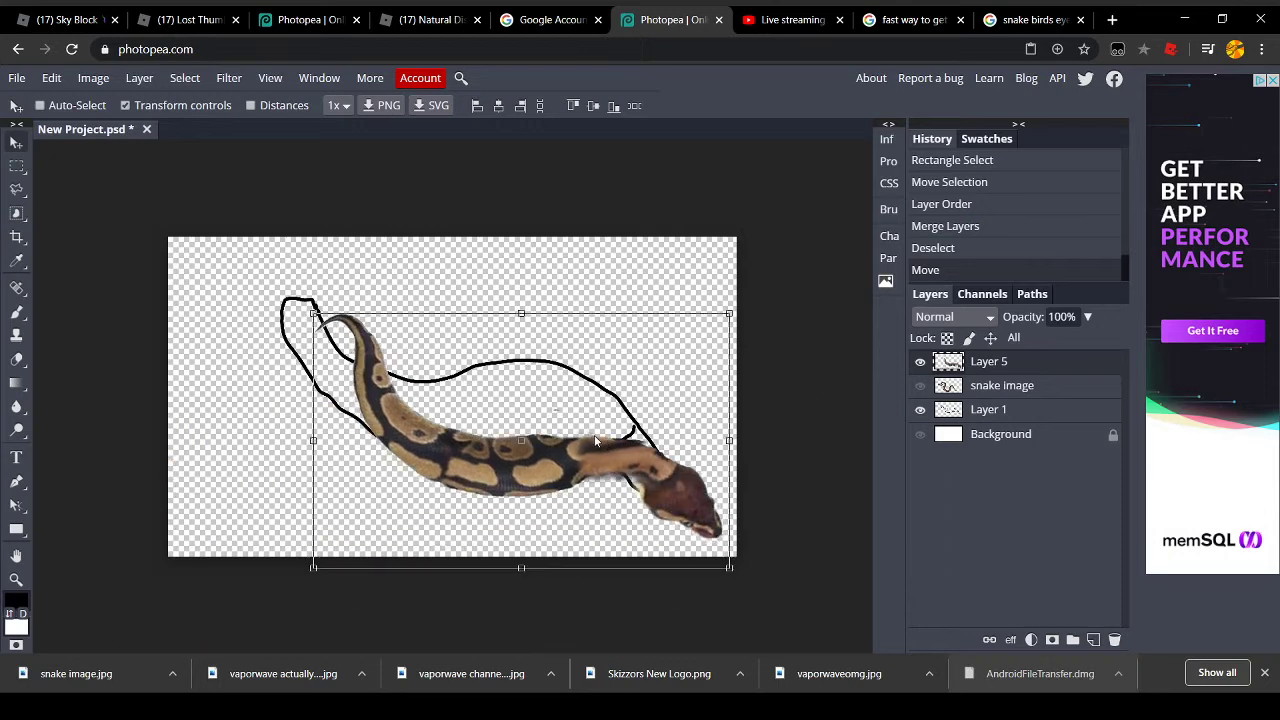
Reload photopea.com to discard the open snake project and return to the start screen
left_click(226, 55)
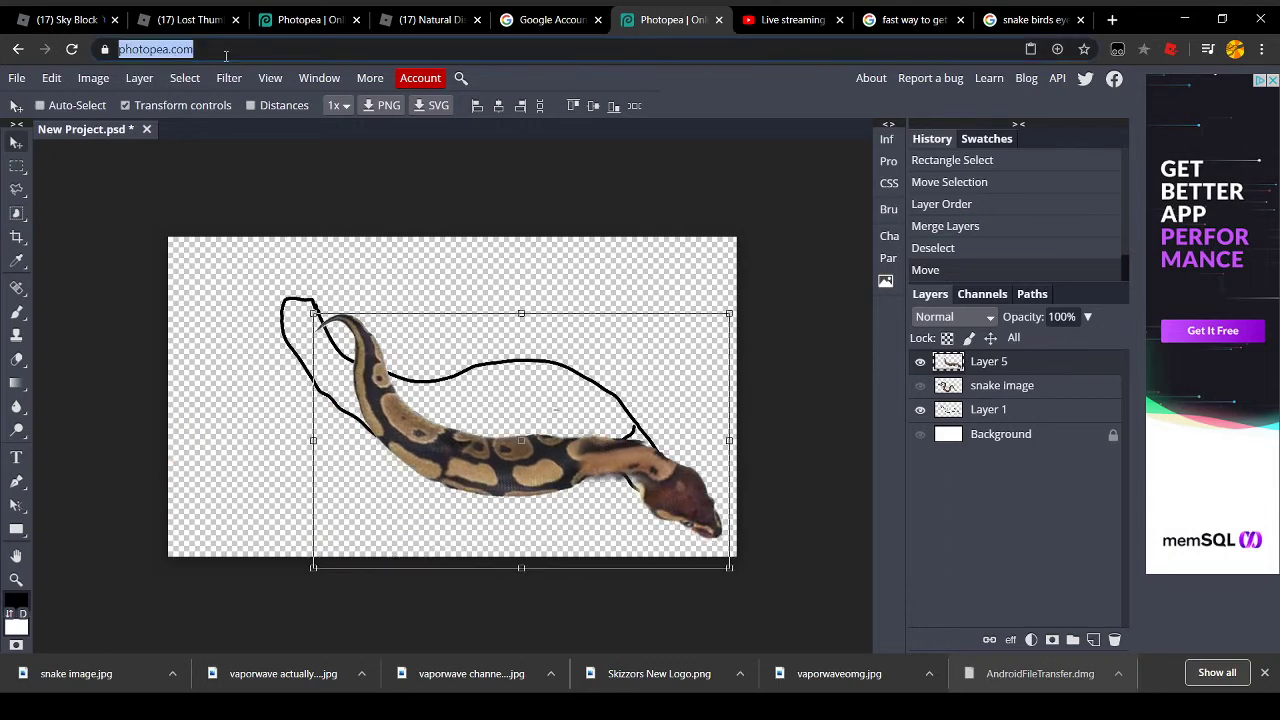
key("Return")
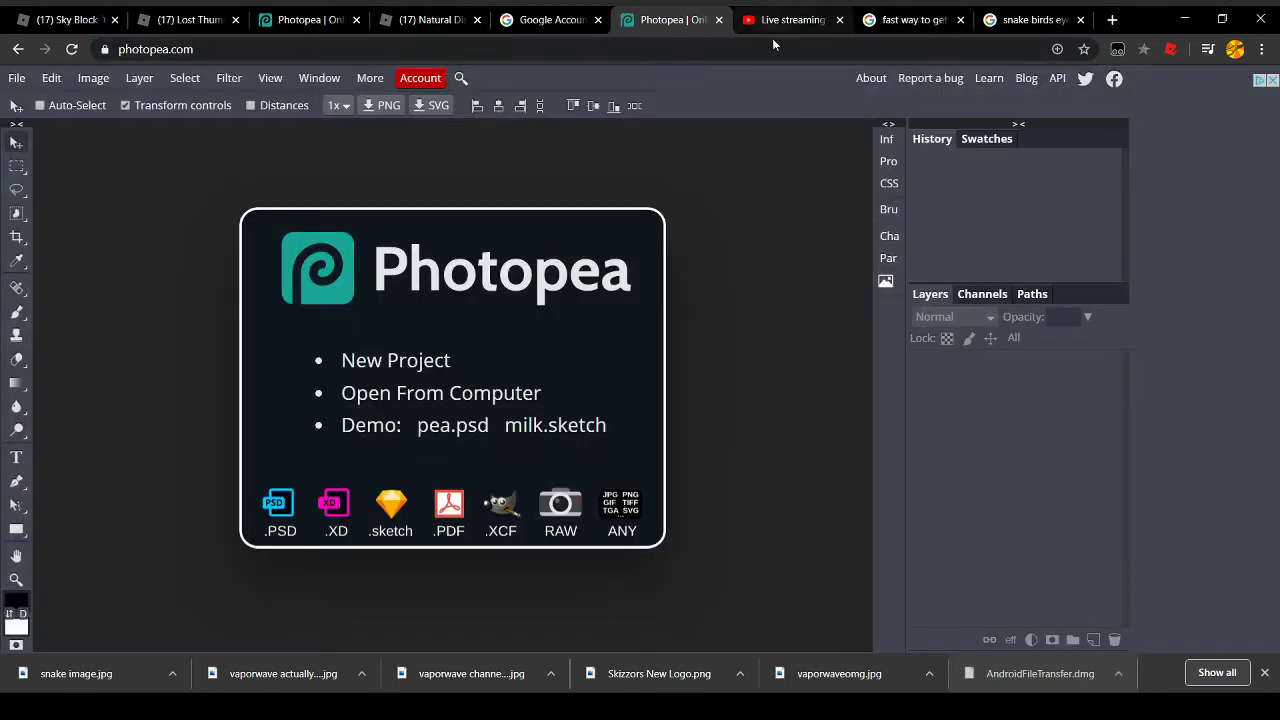
Switch to the YouTube Studio live streaming dashboard and end the Photoshop Tutorial Recording stream
left_click(786, 20)
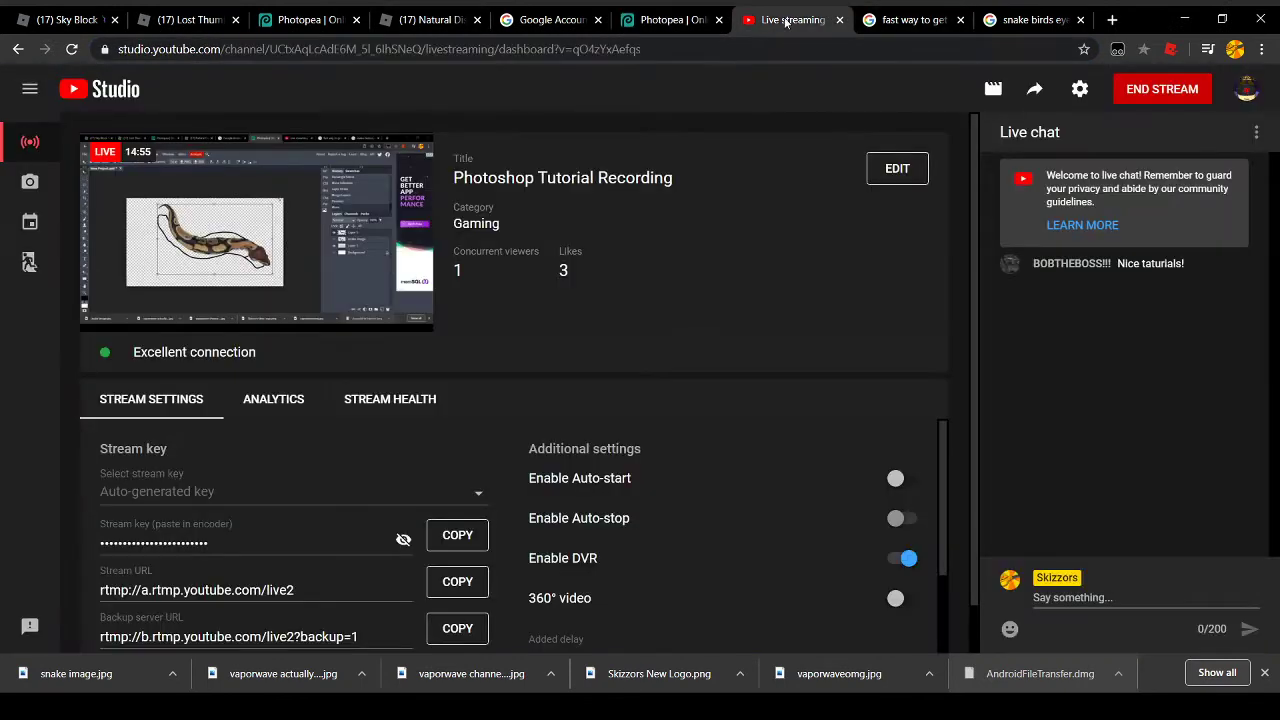
left_click(1138, 90)
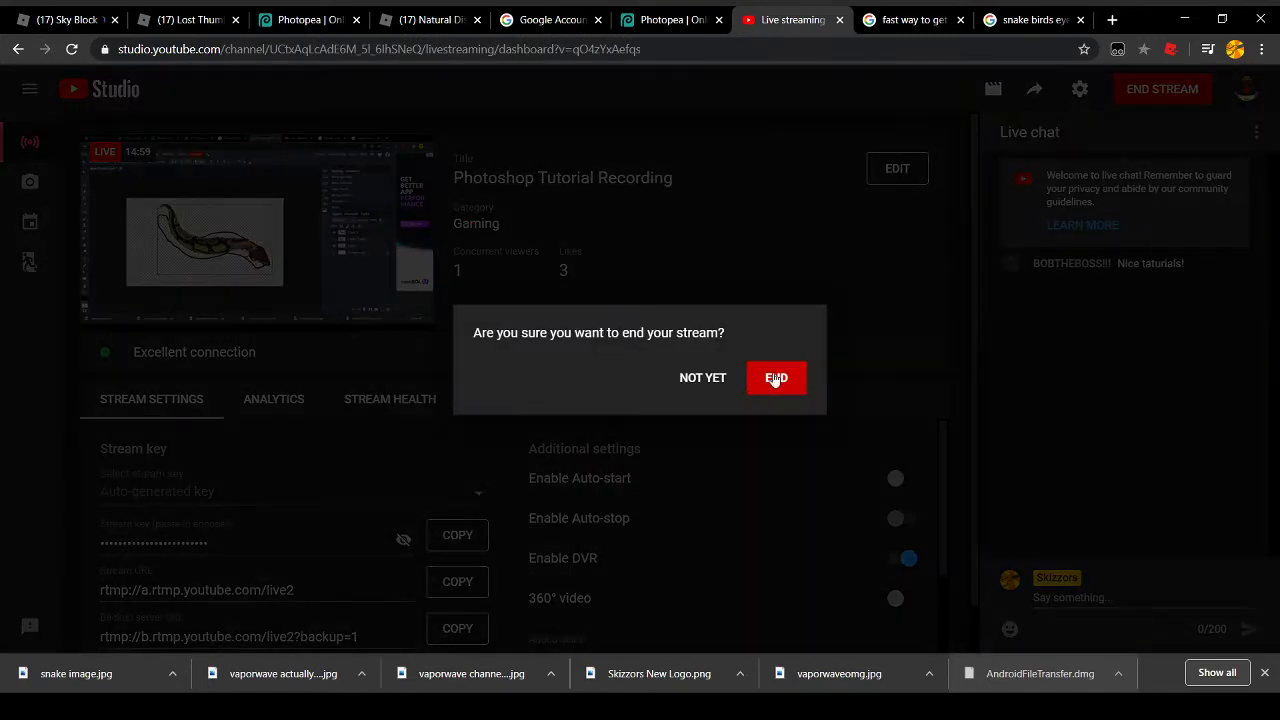